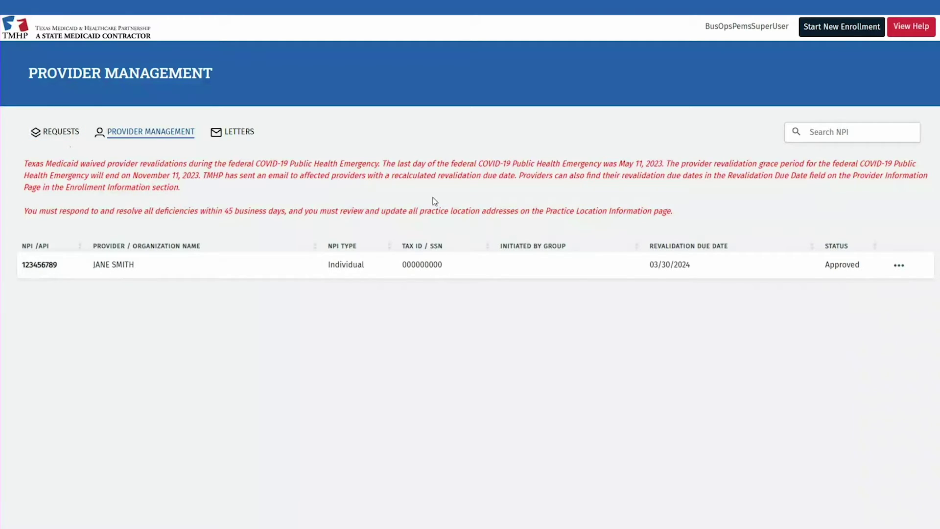
- Open the provider's enrollment record and show its Edit Enrollment list with Revalidation and Change Email
click(897, 263)
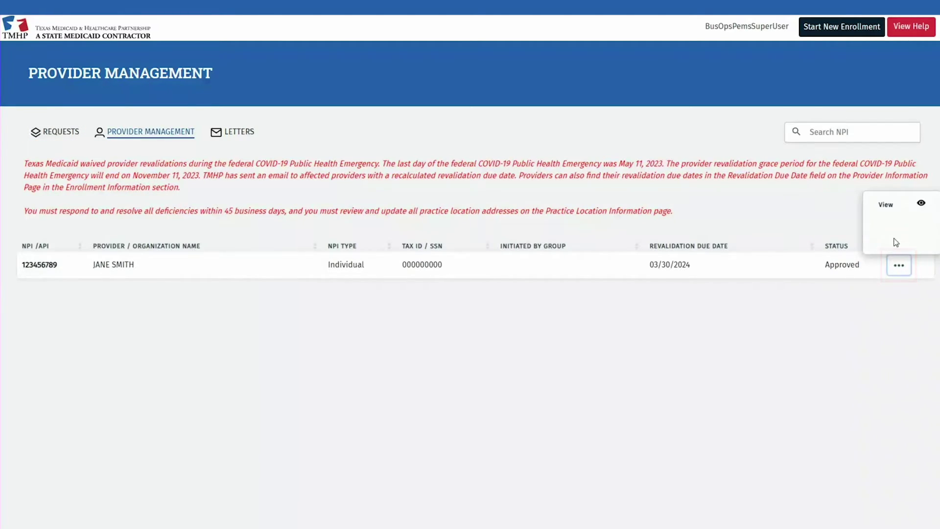
click(887, 206)
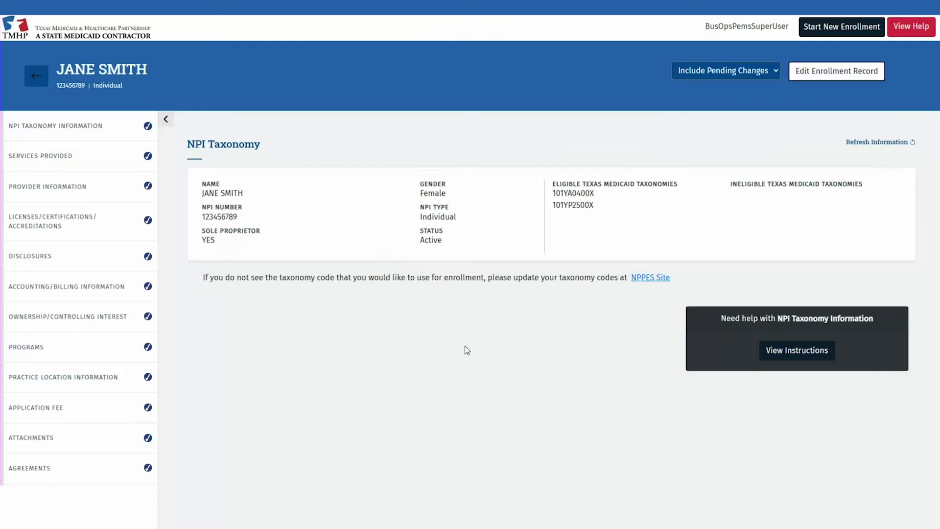
click(816, 78)
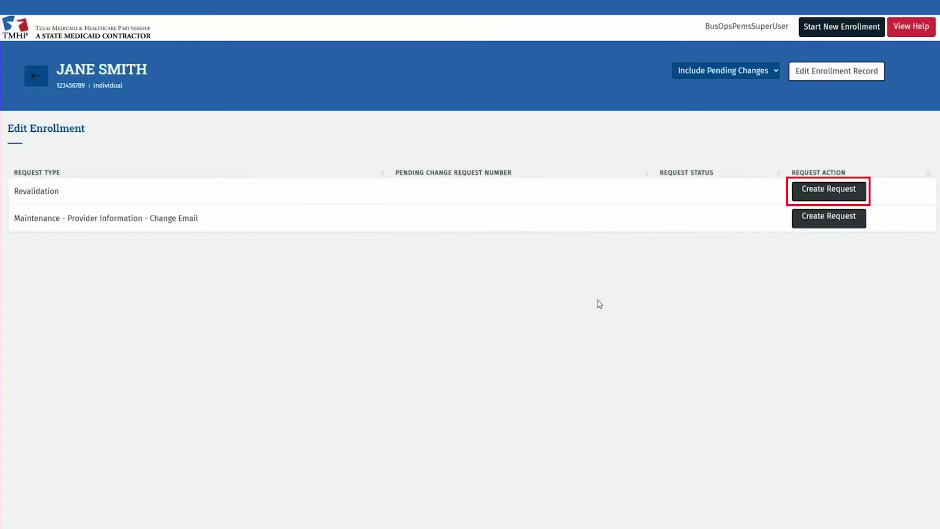
- Create a Revalidation request and go to its Provider Information section
click(801, 200)
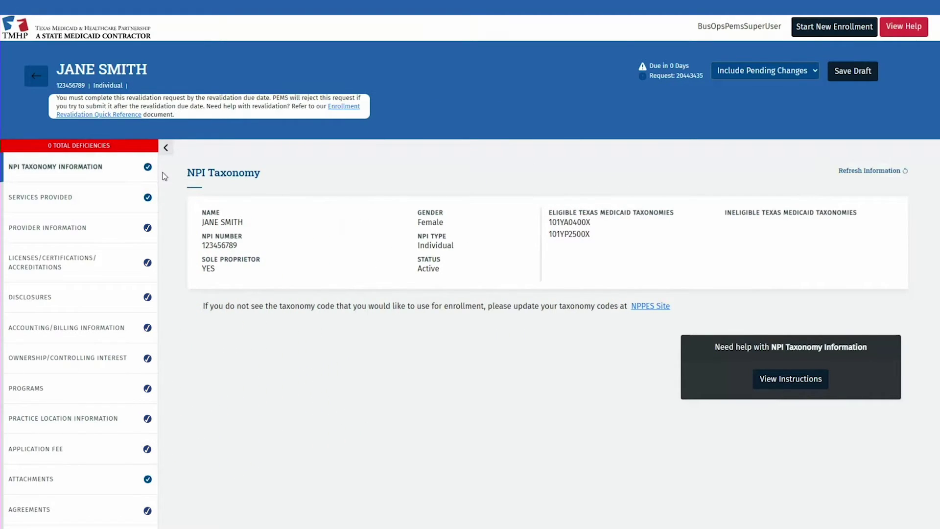
click(126, 226)
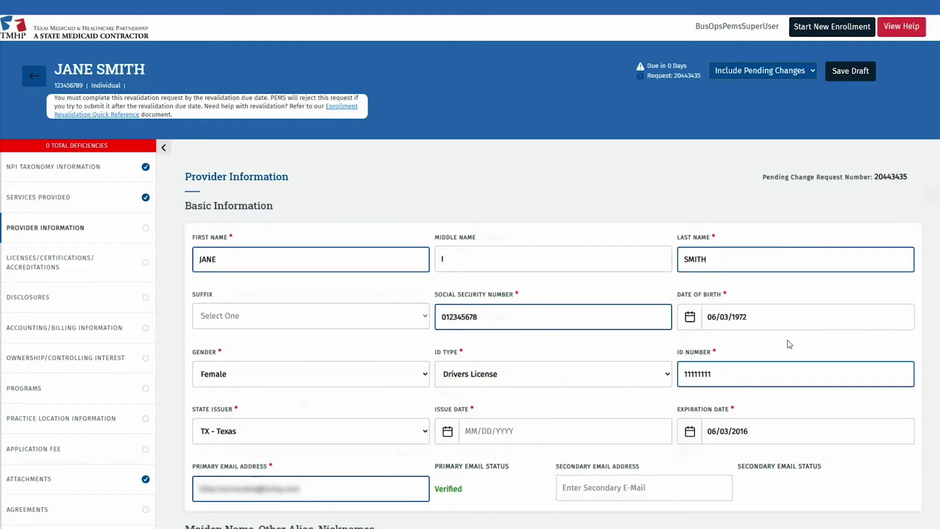
- Enter driver's license issue date 01/01/2020 and expiration date 01/01/2028
click(557, 440)
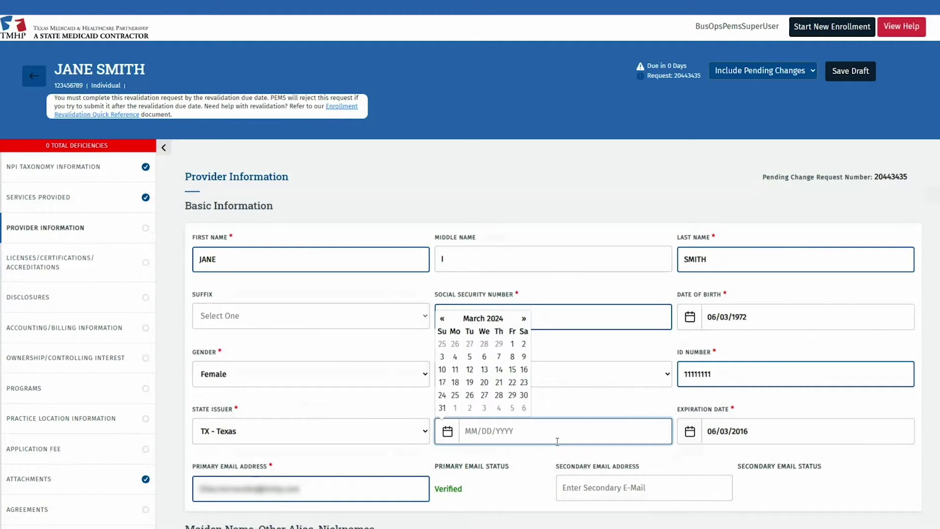
text(01/01/2020)
double_click(713, 432)
text(01/01)
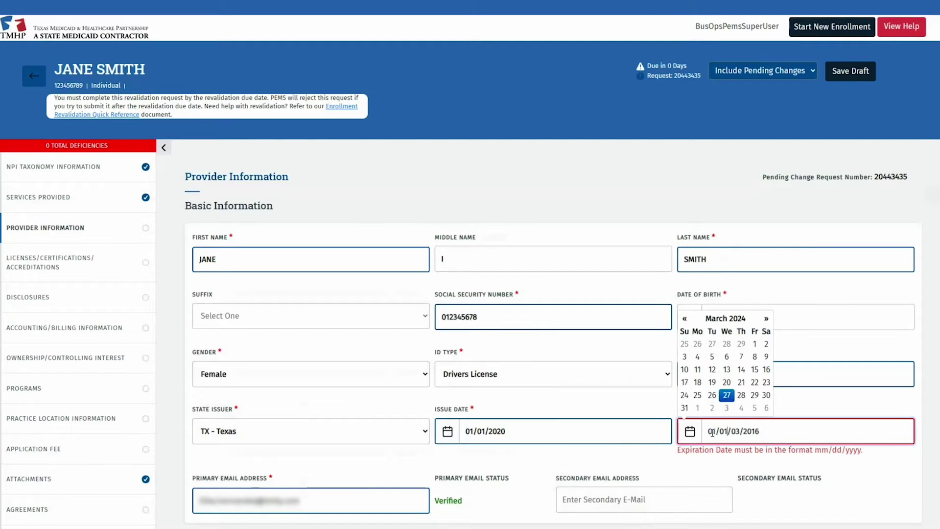
key(Delete)
key(Delete)
key(Delete)
key(Delete)
key(Delete)
key(Delete)
key(Delete)
key(Delete)
text(/2028)
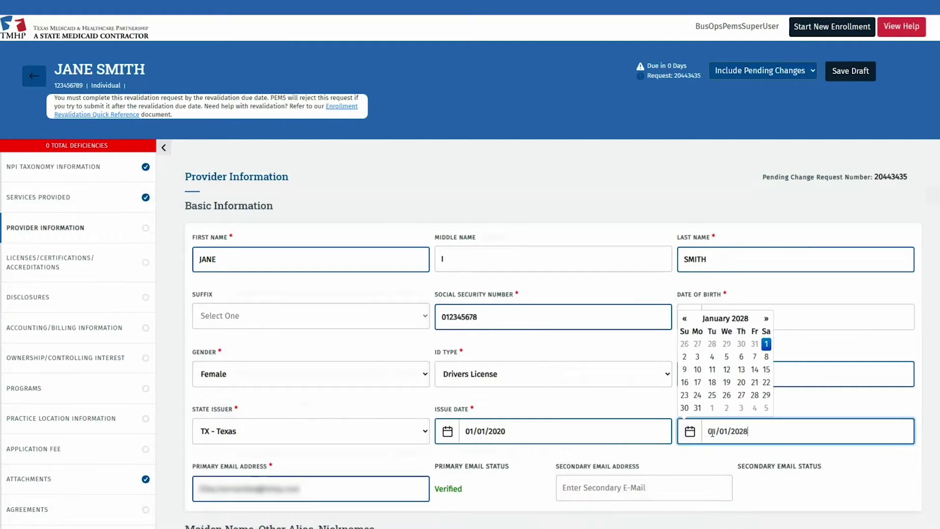
click(849, 467)
scroll(850, 466, down, 3)
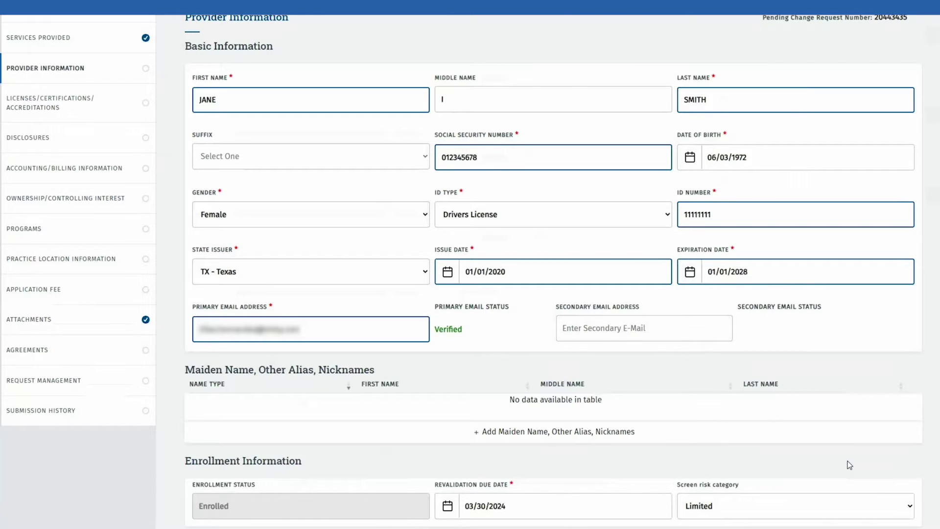
- Save Provider Information and go to Licenses/Certifications/Accreditations
scroll(850, 465, down, 5)
click(554, 407)
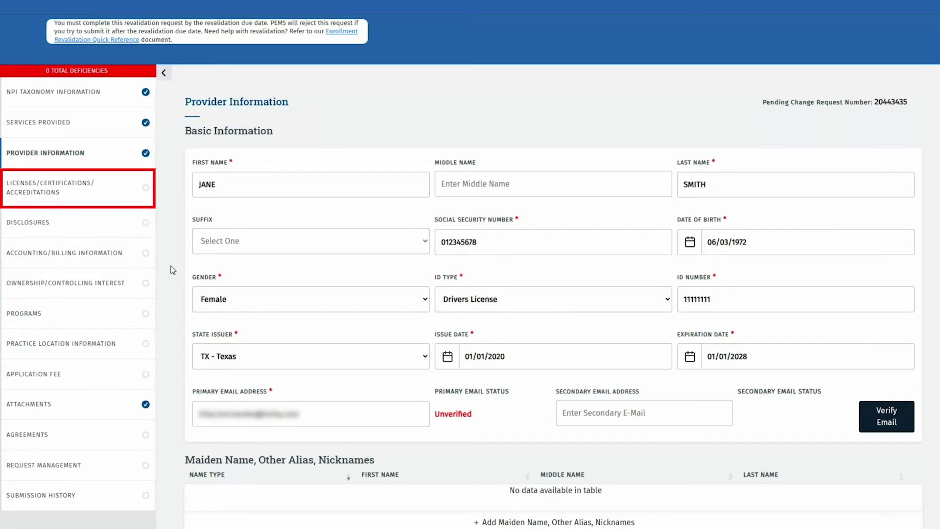
click(111, 199)
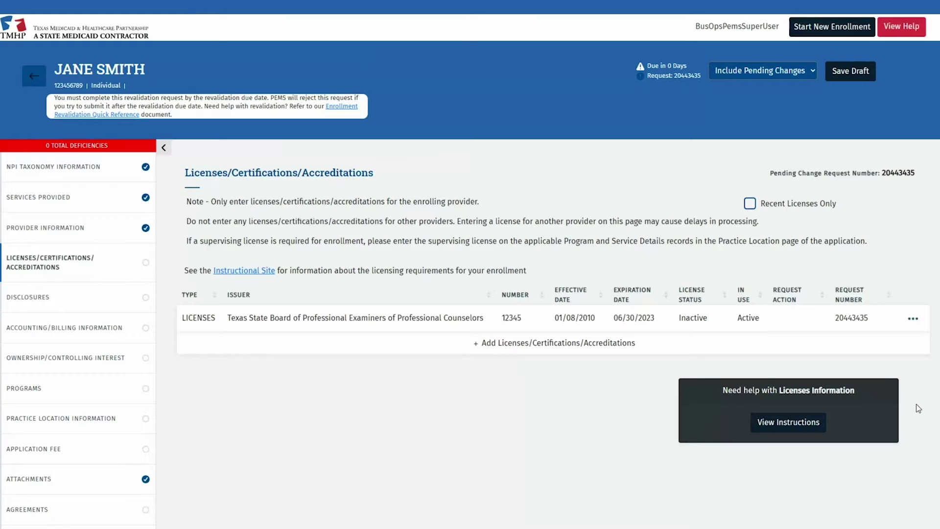
- Change the counselor license expiration date to 06/30/2025 and save it
click(914, 321)
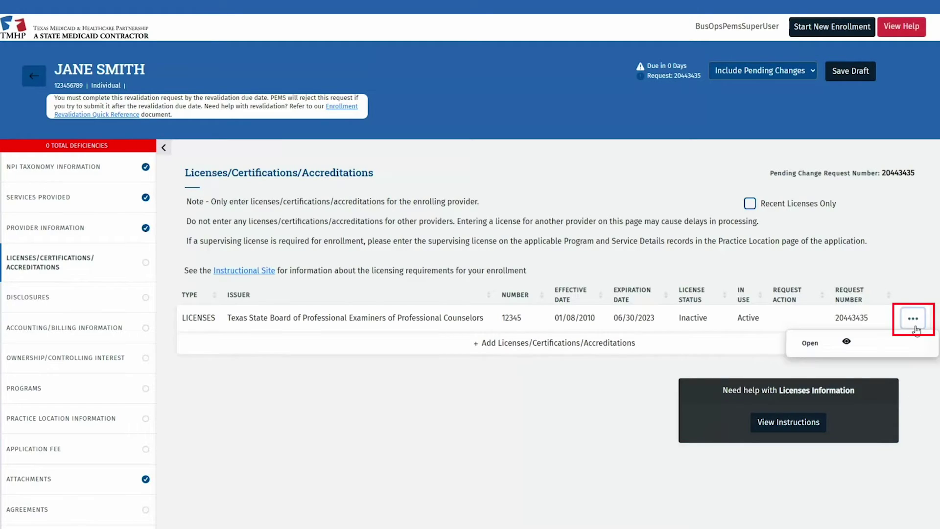
click(833, 349)
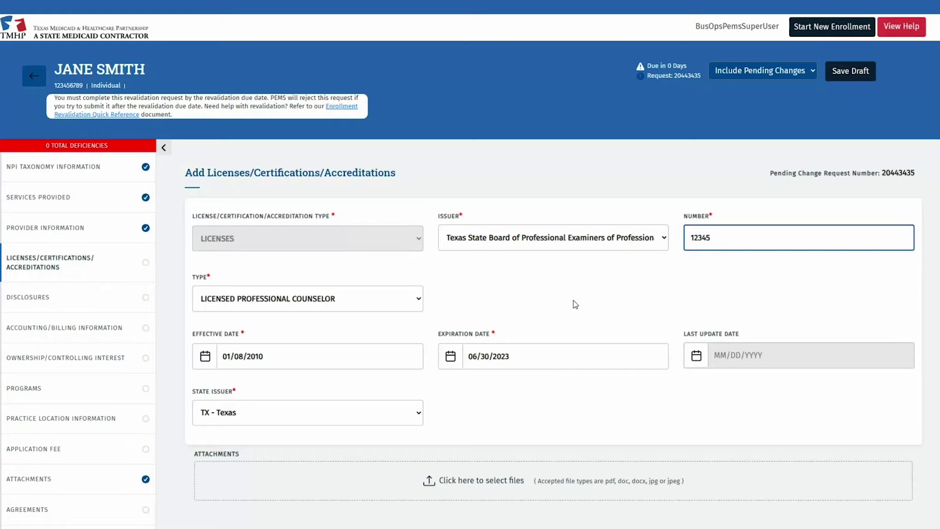
scroll(575, 304, down, 2)
click(526, 272)
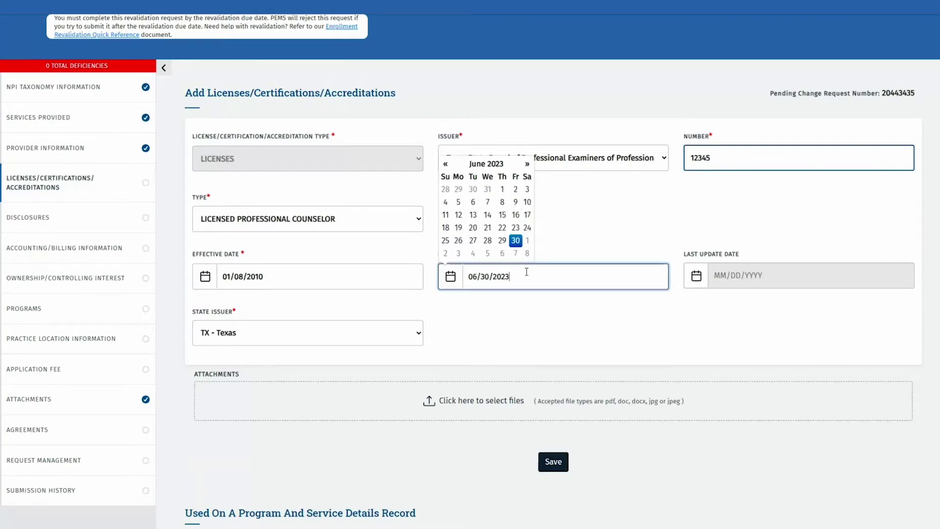
key(BackSpace)
text(5)
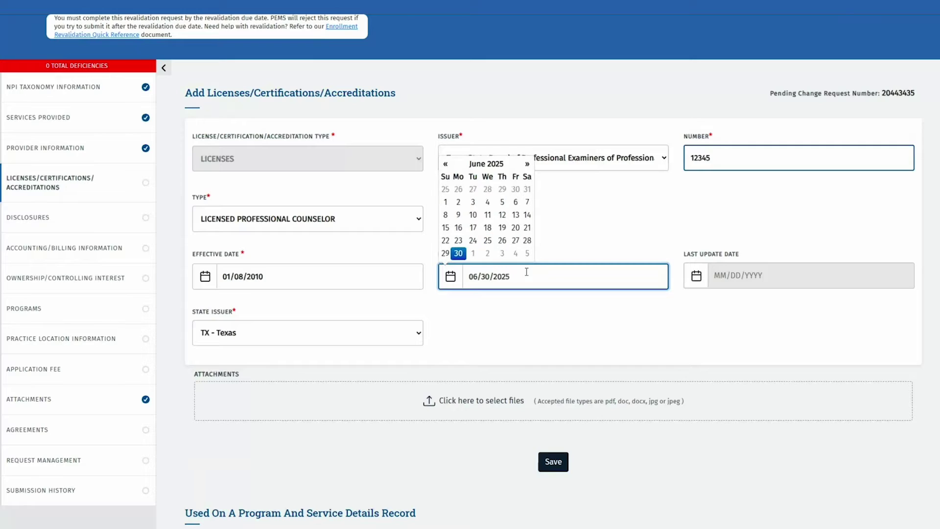
click(538, 325)
click(551, 462)
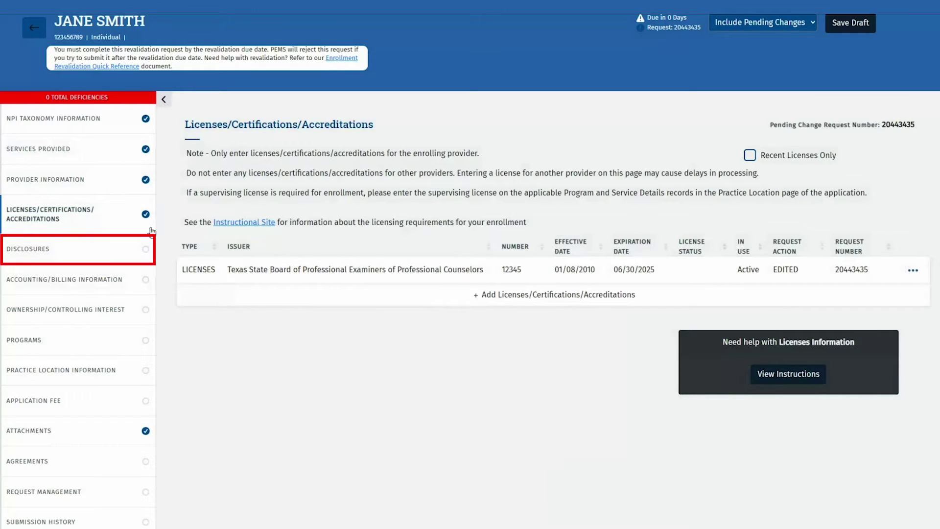
- In Disclosures, answer No to sanction, license restriction, disciplinary, surrender and other-state Medicaid questions
click(108, 247)
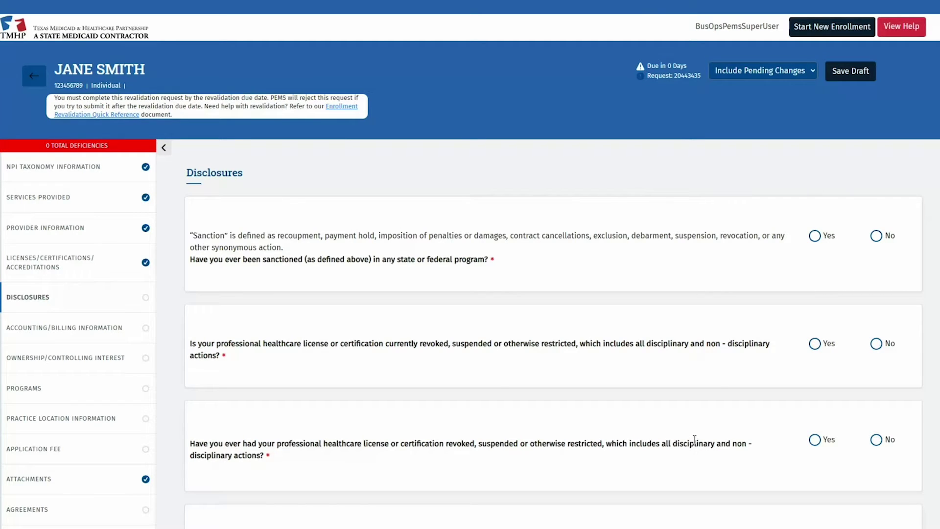
click(877, 236)
click(877, 344)
click(876, 440)
scroll(877, 436, down, 5)
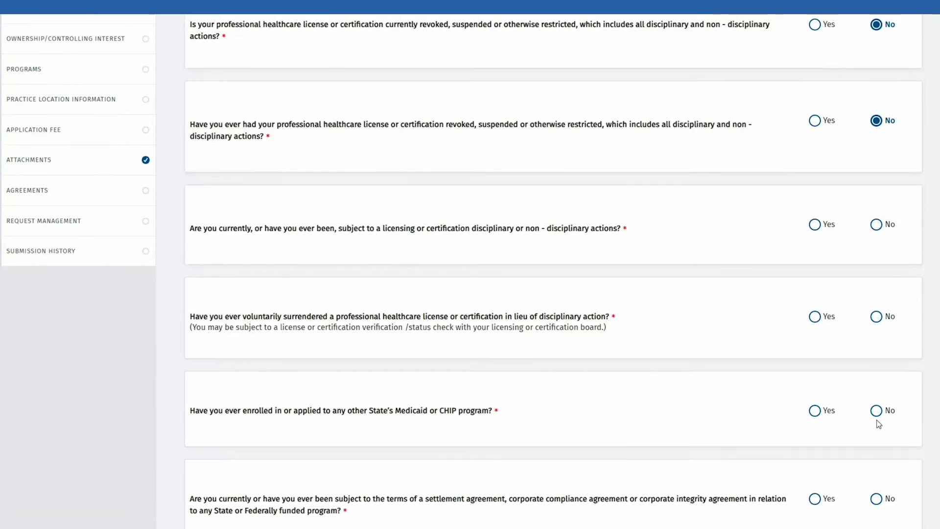
scroll(879, 424, down, 2)
click(876, 144)
click(877, 237)
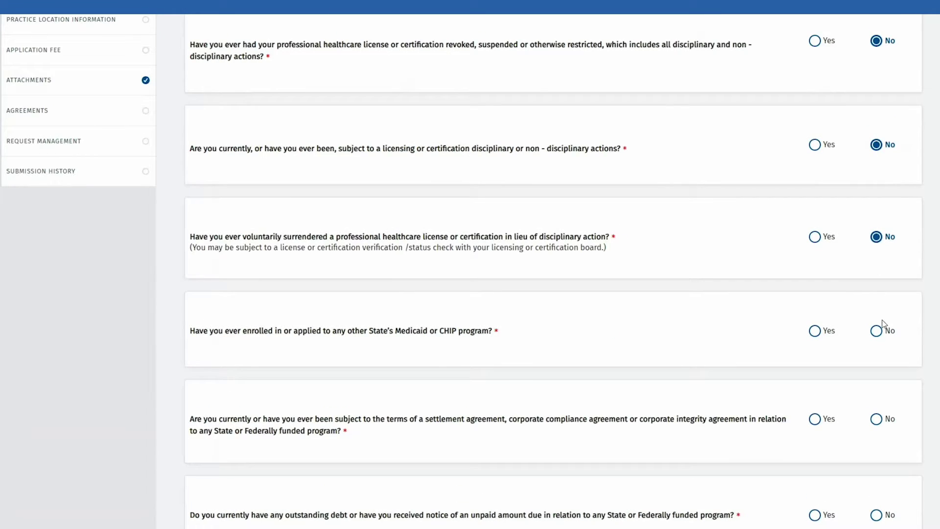
click(876, 330)
- Answer No to the settlement, outstanding debt, arrest, indictment, warrant and currently-charged questions
scroll(745, 226, down, 4)
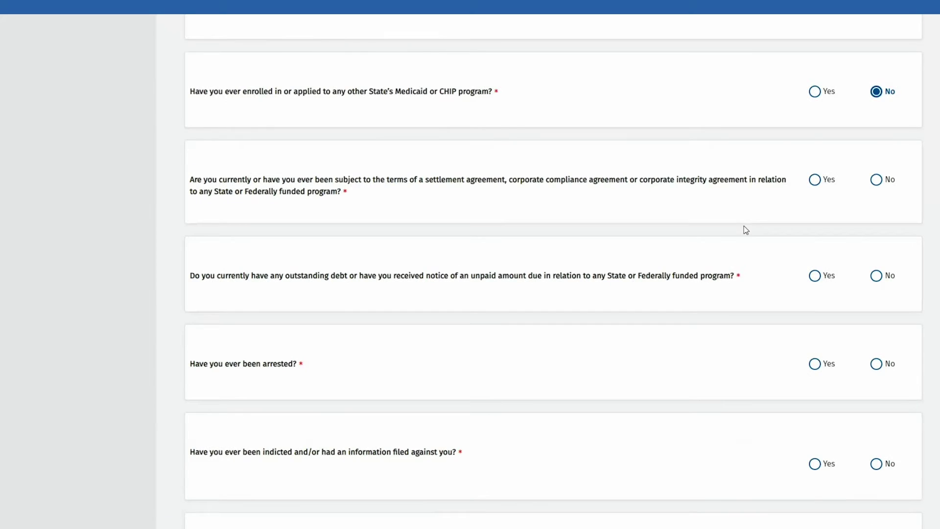
click(877, 180)
click(877, 275)
click(876, 364)
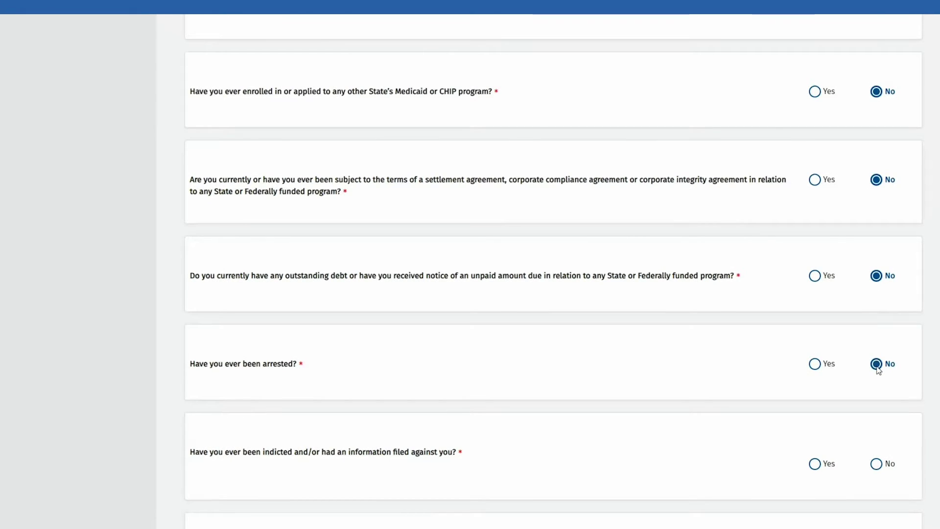
scroll(879, 370, down, 5)
click(877, 144)
click(876, 245)
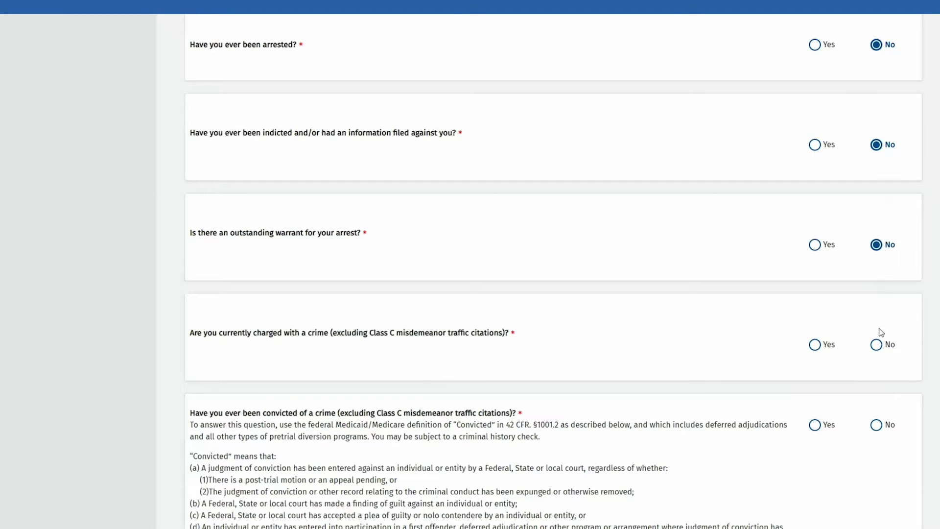
click(876, 344)
- Answer No to conviction and child support questions, Yes to US citizenship, and save
scroll(878, 342, down, 4)
click(877, 185)
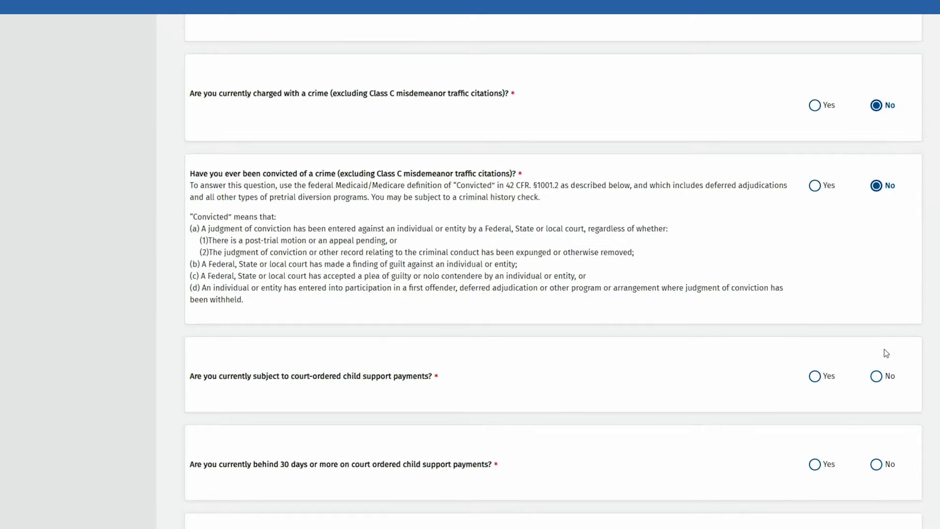
click(876, 376)
scroll(887, 338, down, 5)
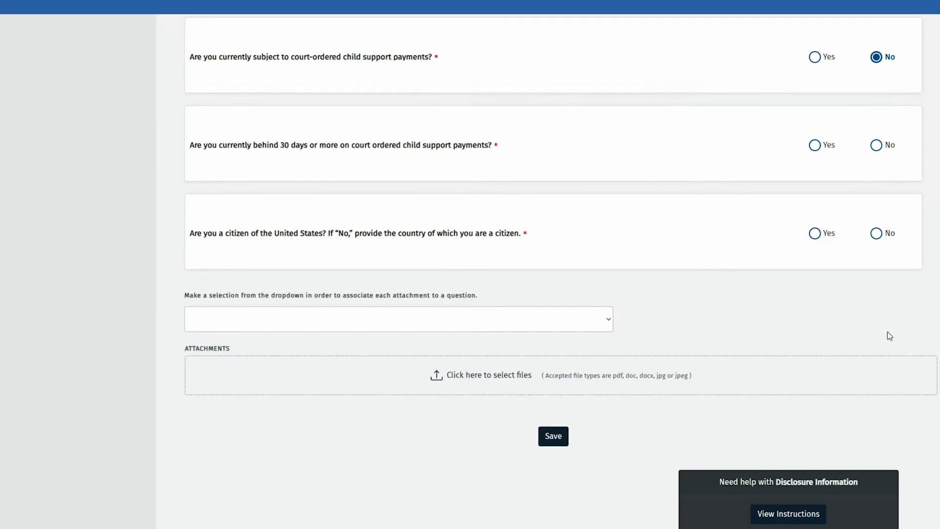
click(876, 146)
click(814, 234)
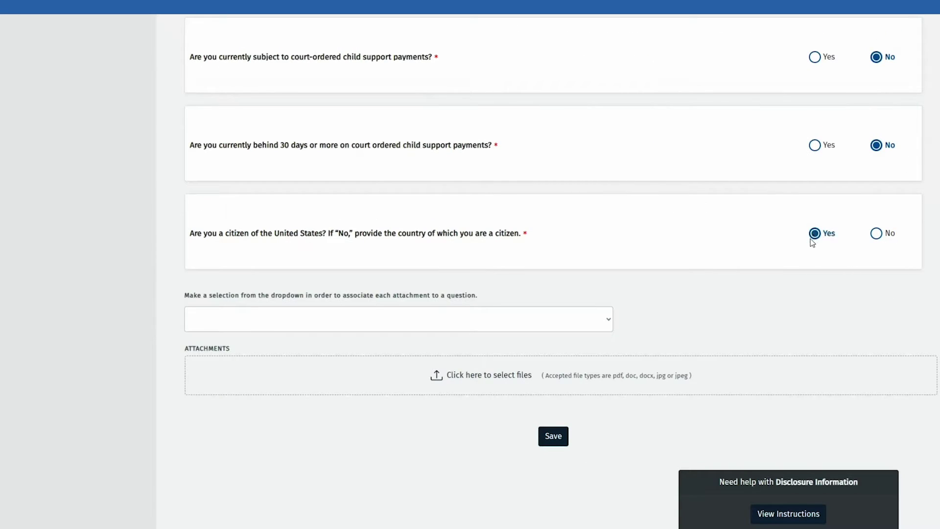
click(554, 436)
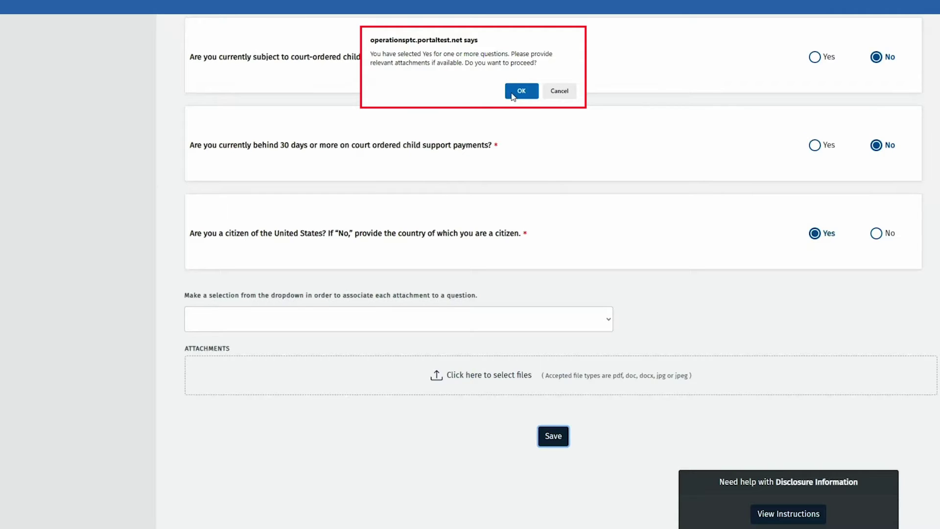
- Change the citizenship answer to No with Argentina as country, and save again
click(560, 92)
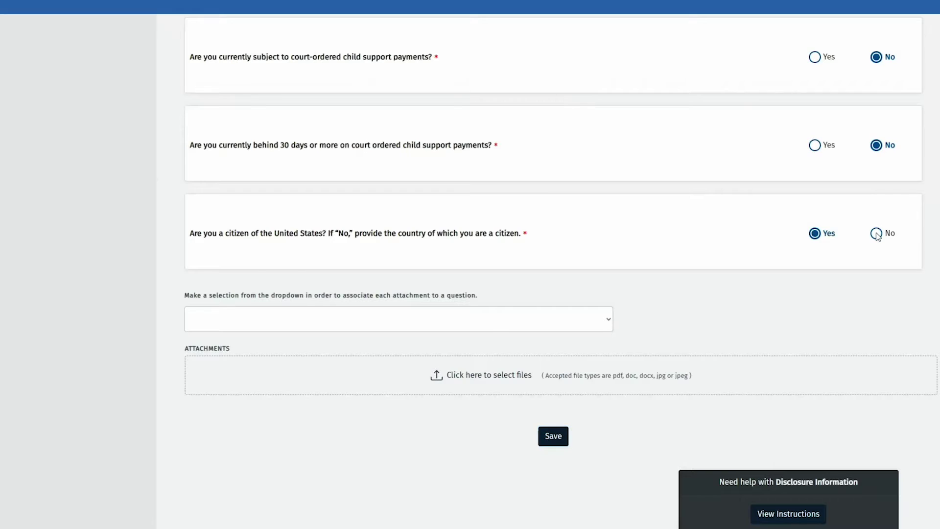
click(876, 234)
click(363, 297)
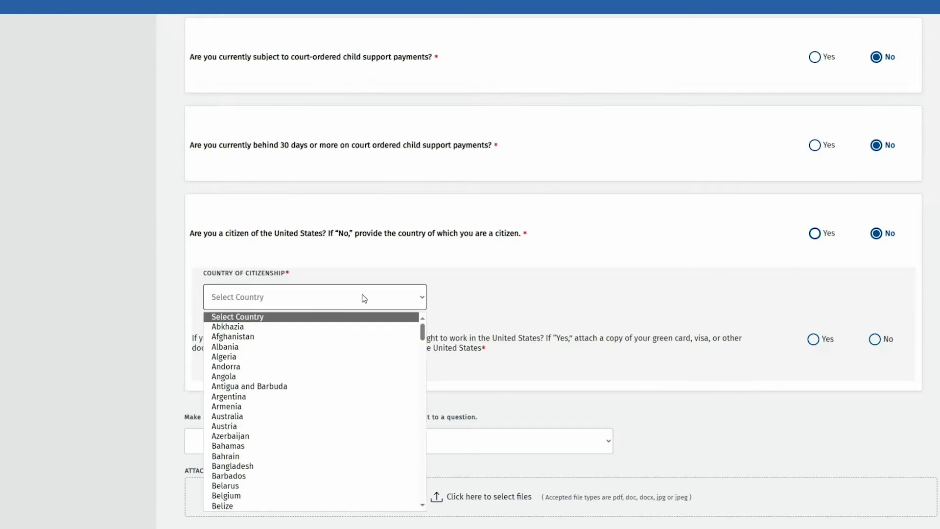
click(230, 397)
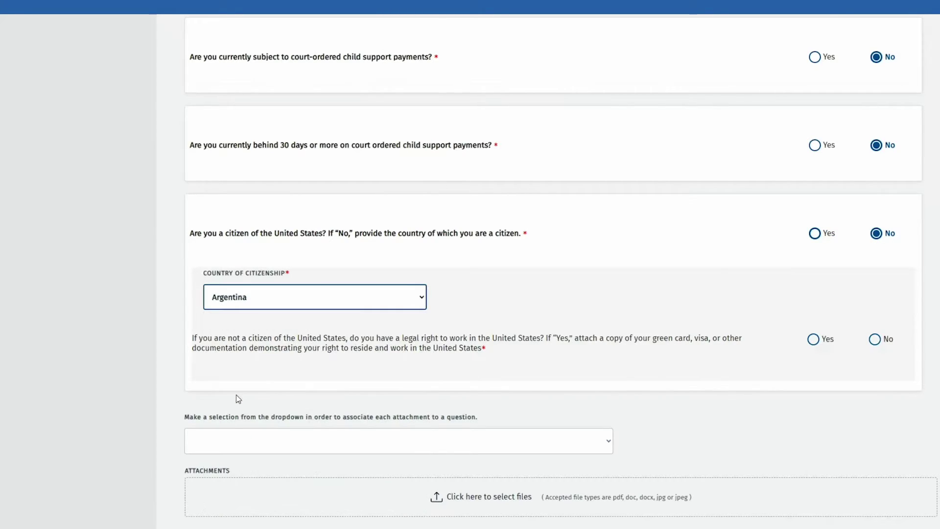
scroll(502, 443, down, 2)
click(557, 481)
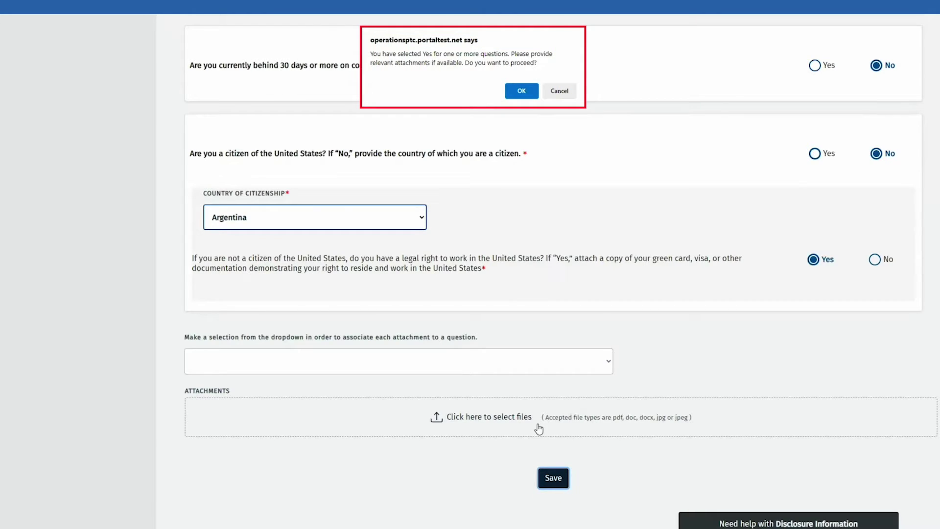
- Dismiss the confirmation and associate the attachment with the 'Non-US citizen?' question
click(560, 92)
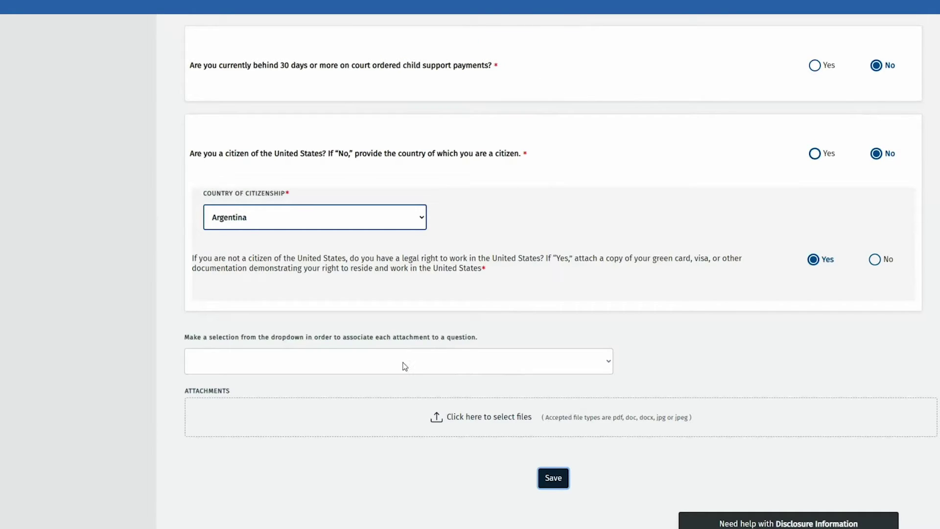
click(405, 364)
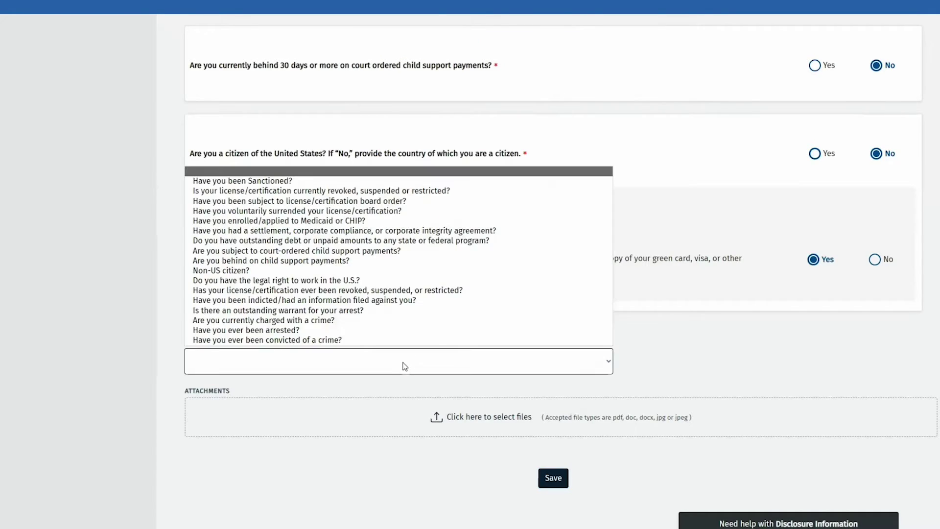
click(285, 274)
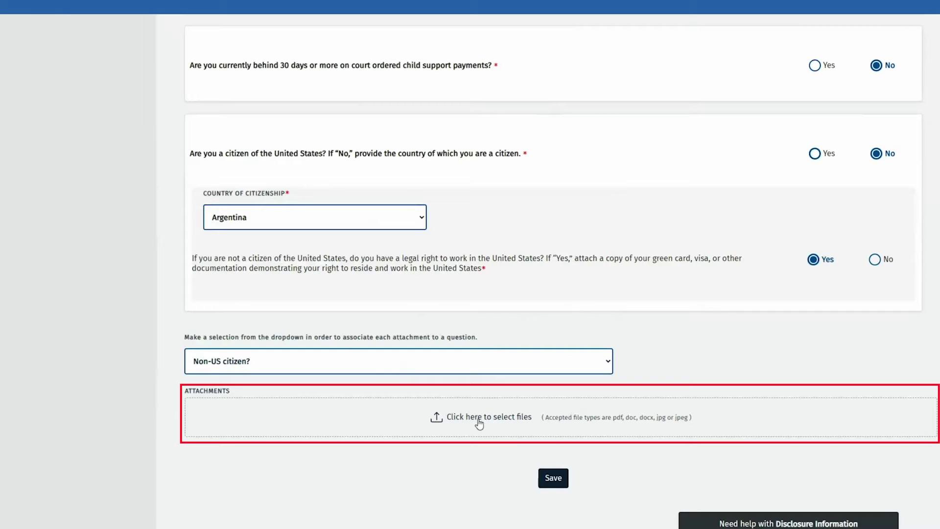
- Attach Green-Card-Example.jpg as a Disclosure Explanation and save the disclosures
click(479, 421)
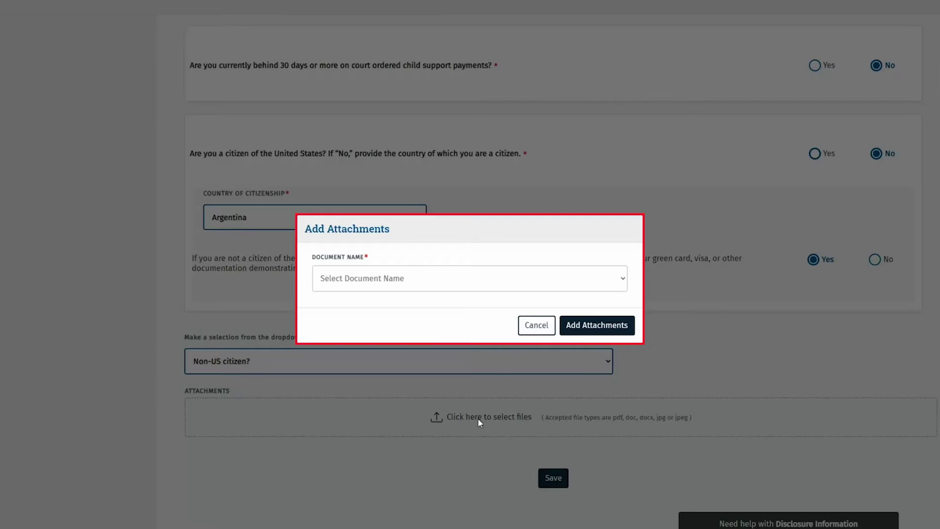
click(451, 288)
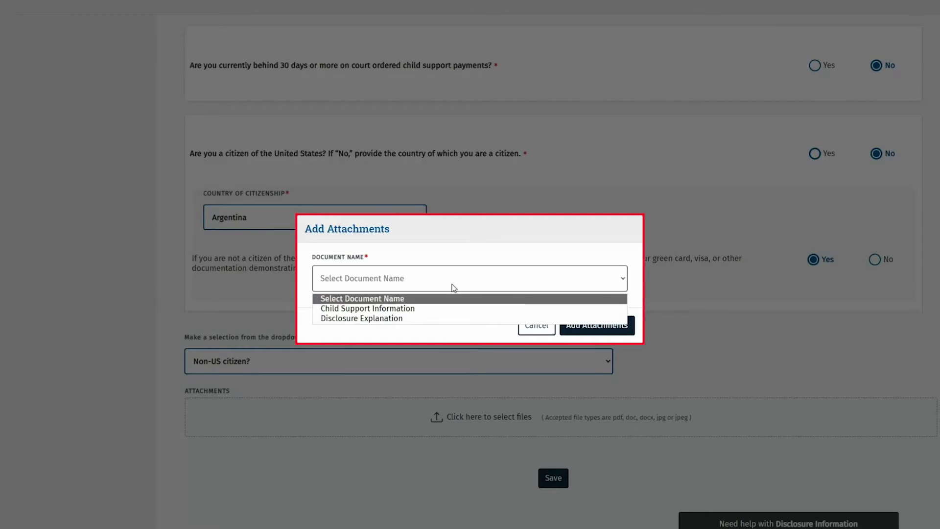
click(422, 318)
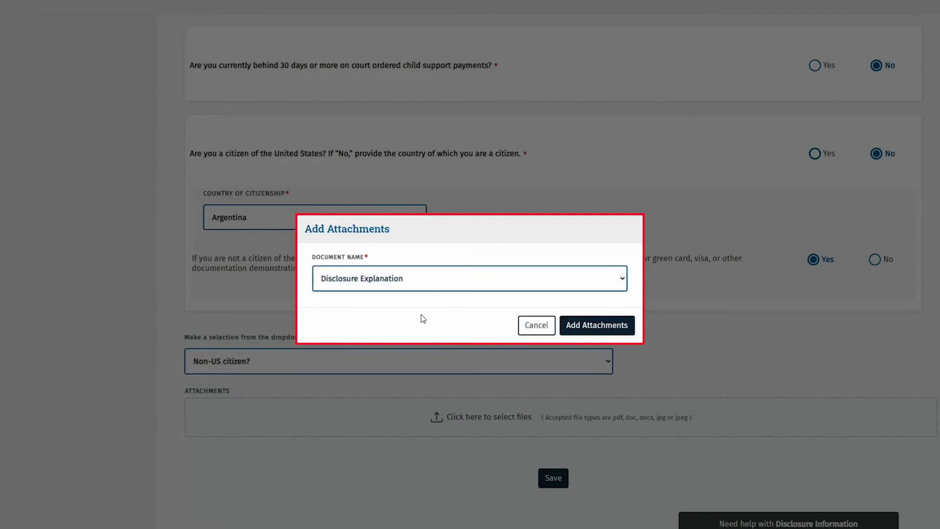
click(570, 335)
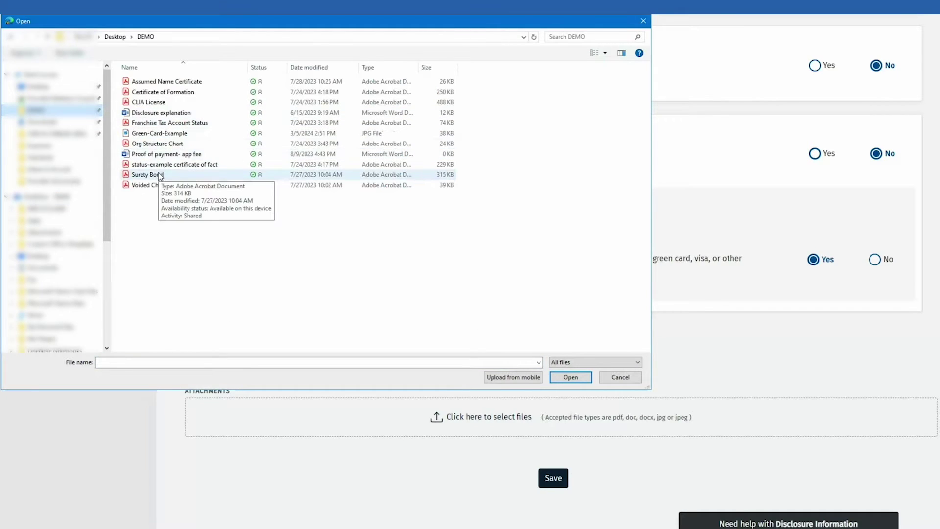
click(206, 133)
click(569, 377)
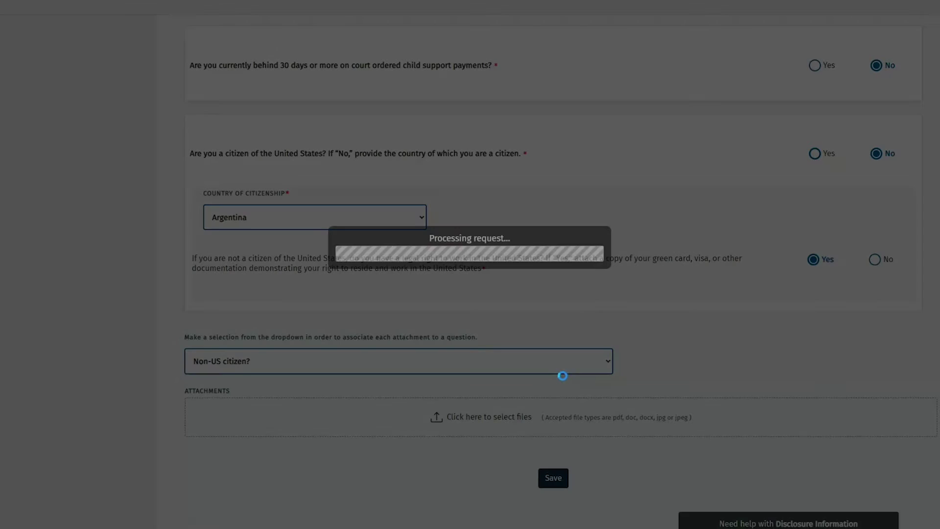
scroll(562, 375, down, 2)
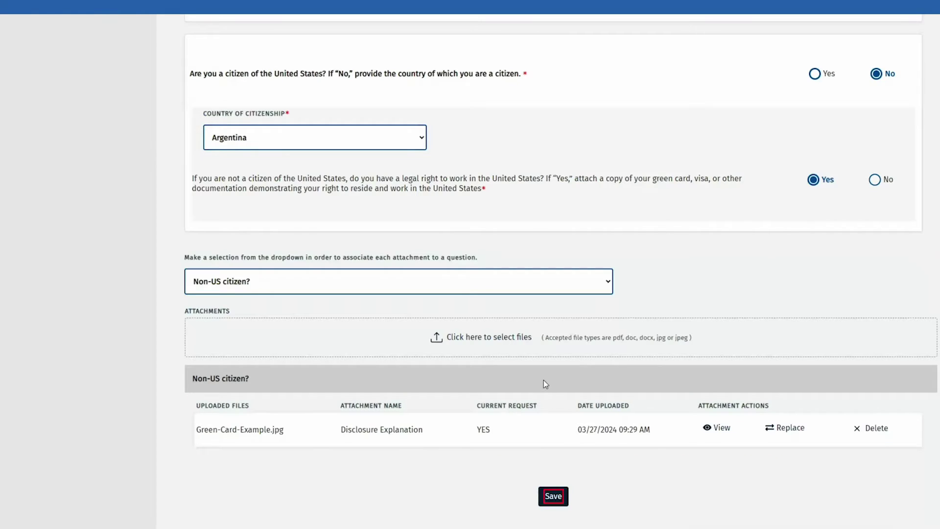
click(546, 503)
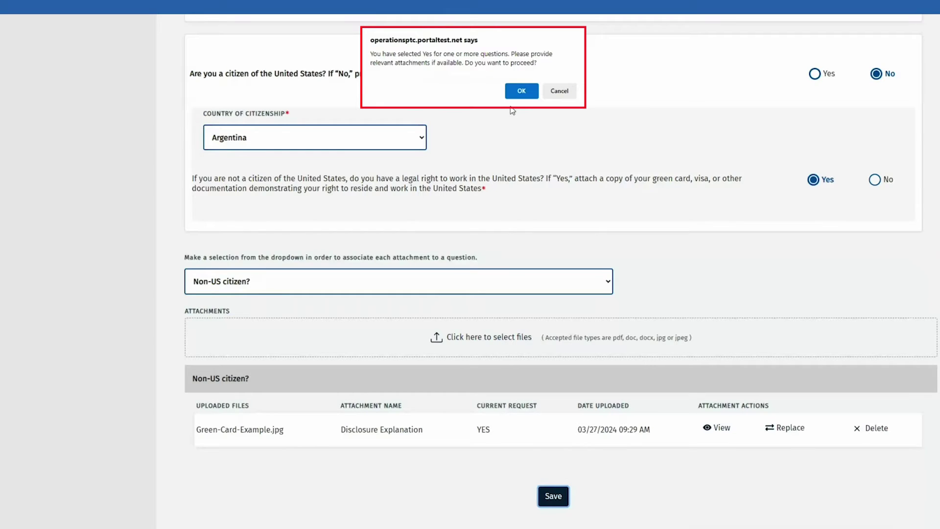
- Accept the proceed confirmation so the disclosures save with zero deficiencies
click(520, 91)
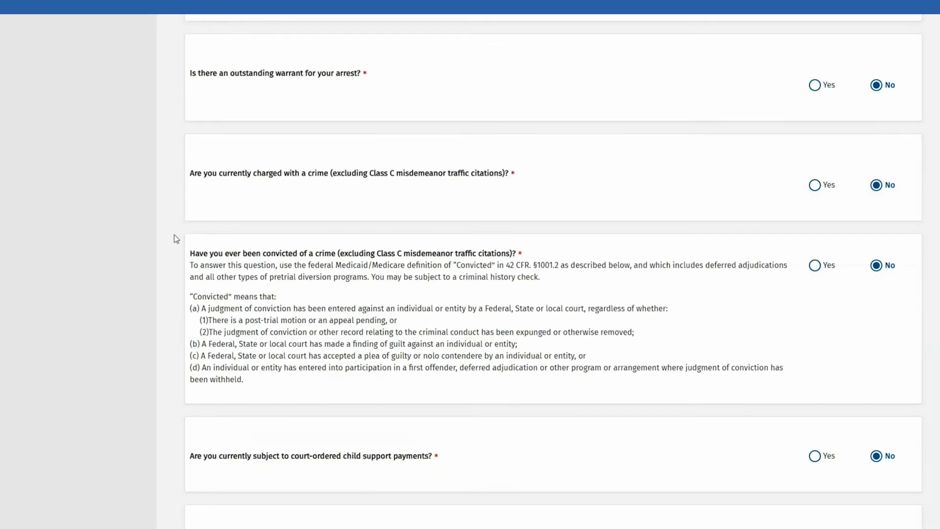
scroll(176, 237, up, 10)
scroll(176, 239, up, 8)
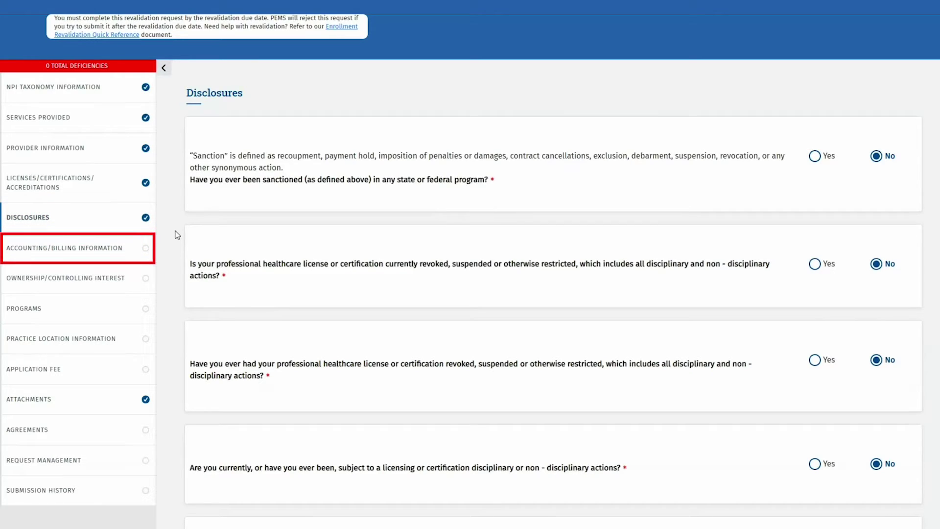
- Open the existing record in Accounting/Billing Information for editing
click(127, 241)
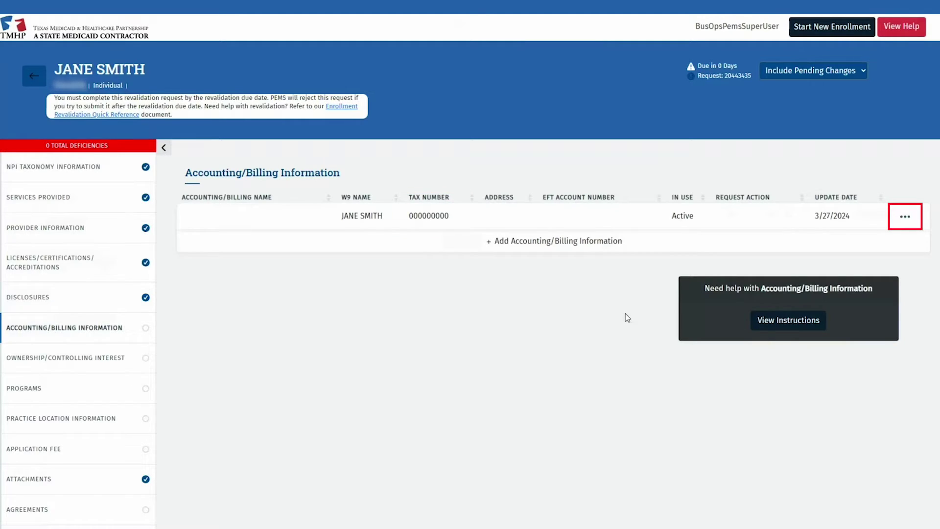
click(905, 217)
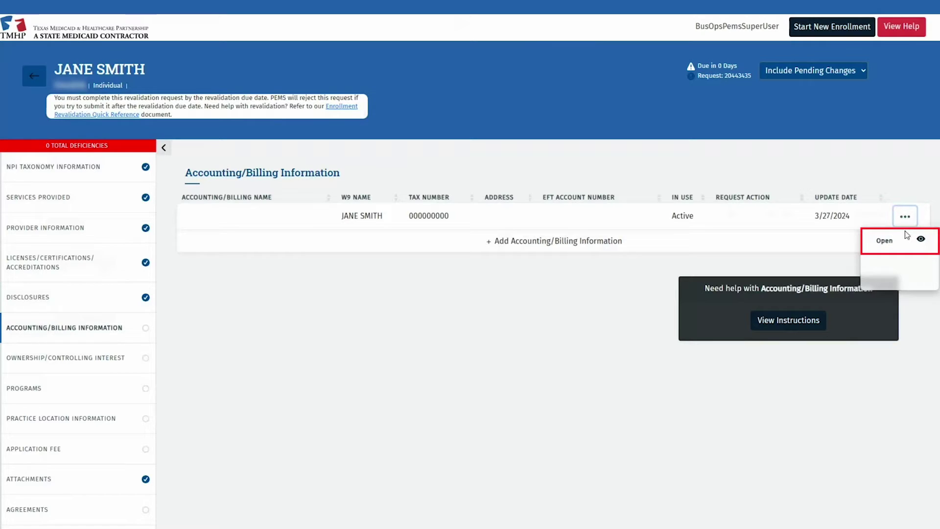
click(900, 240)
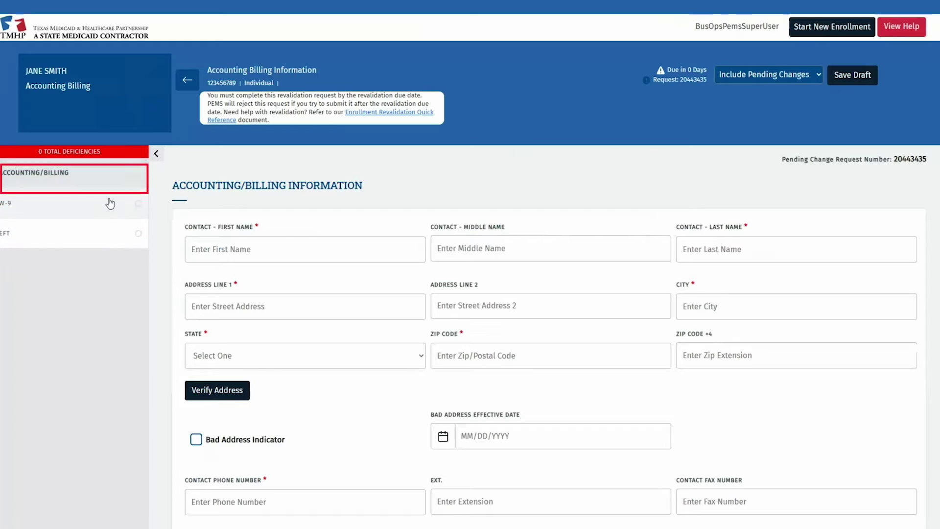
- Enter the billing contact's first and last name, street address, city Austin, state TX and zip code
click(240, 253)
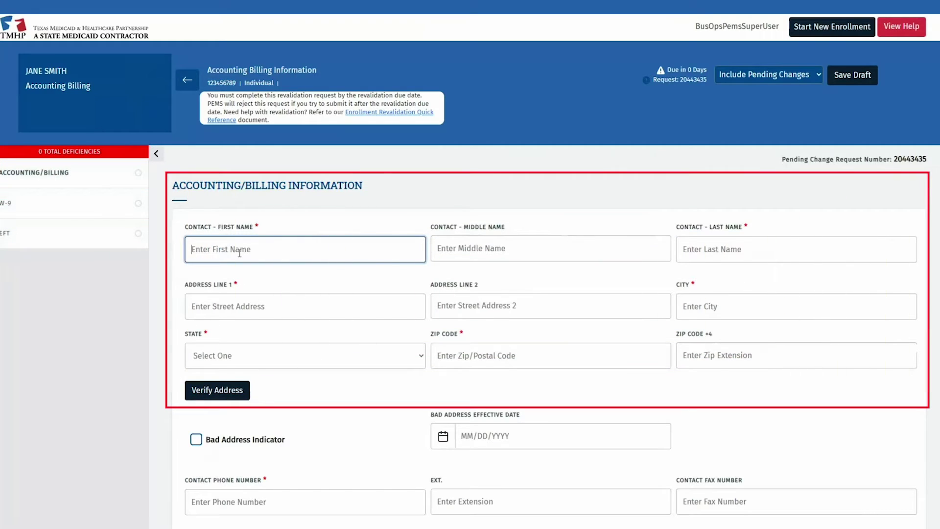
text(JANE)
key(Tab)
key(Tab)
text(SMITH)
key(Tab)
text(1234)
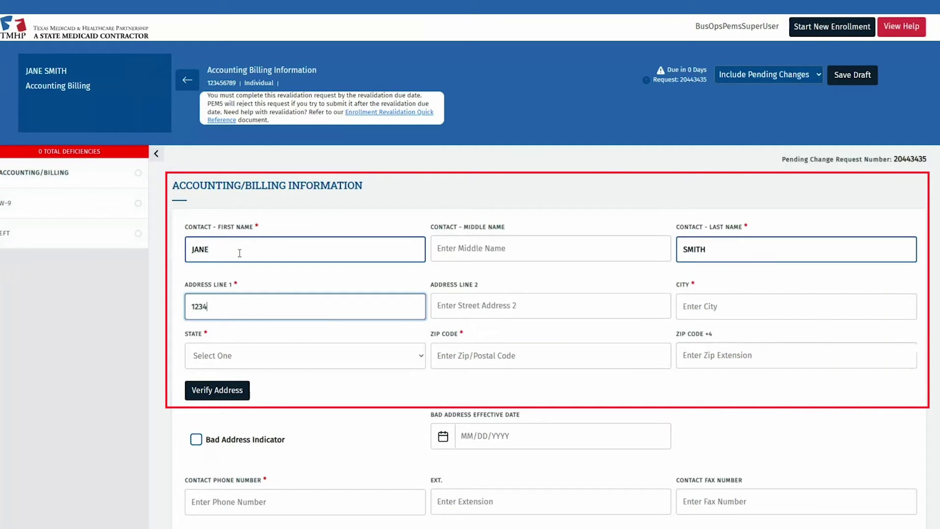
key(BackSpace)
key(BackSpace)
text(357 RIATA TRACE PKWY)
key(Tab)
key(Tab)
text(AUSTIN)
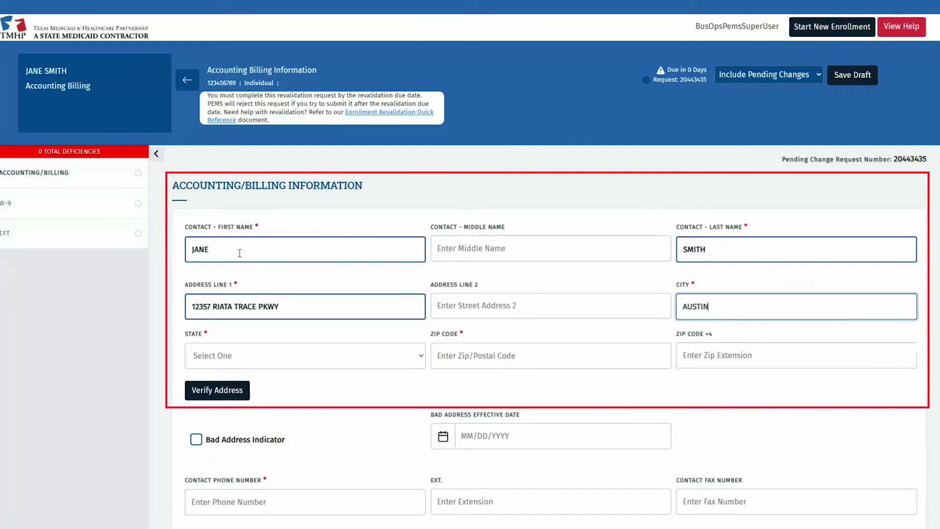
key(Tab)
text(tx)
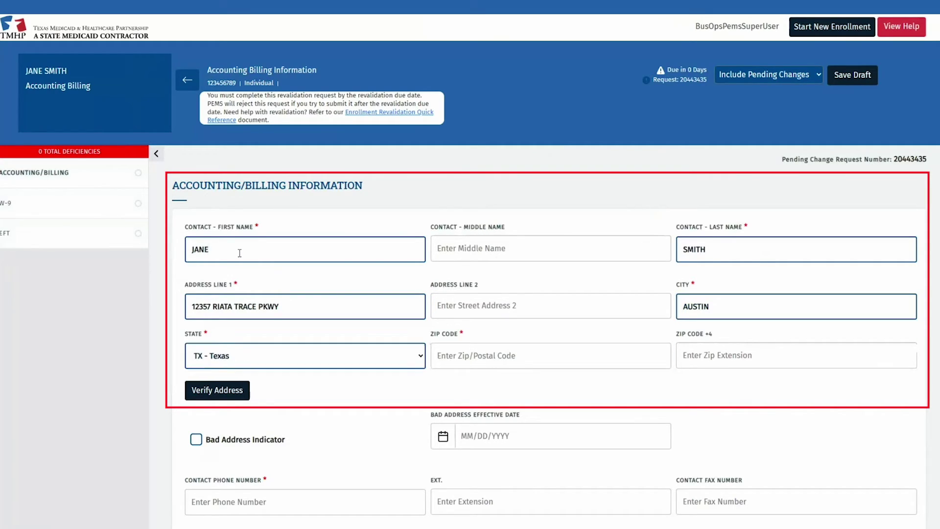
key(Tab)
text(78727)
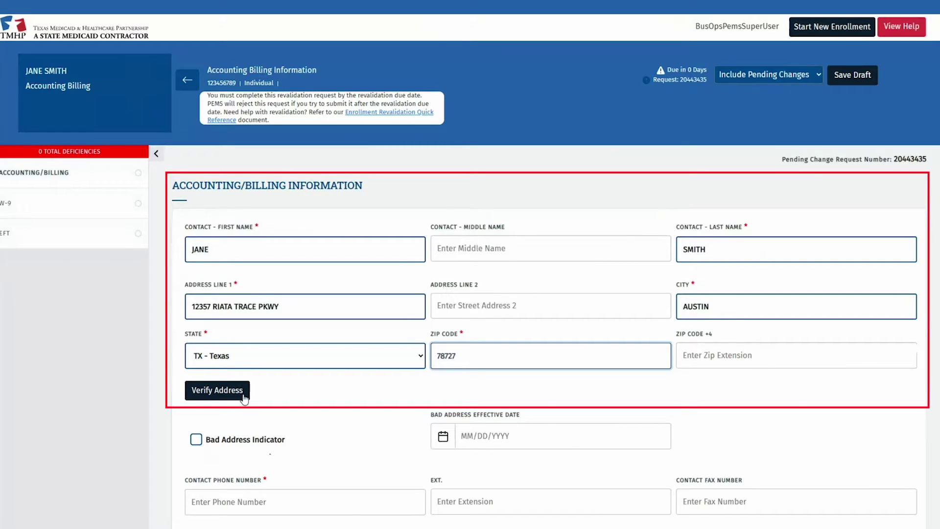
- Add the contact phone number, answer No to third-party biller, and save the record
scroll(292, 426, down, 2)
click(293, 424)
text(5125555555)
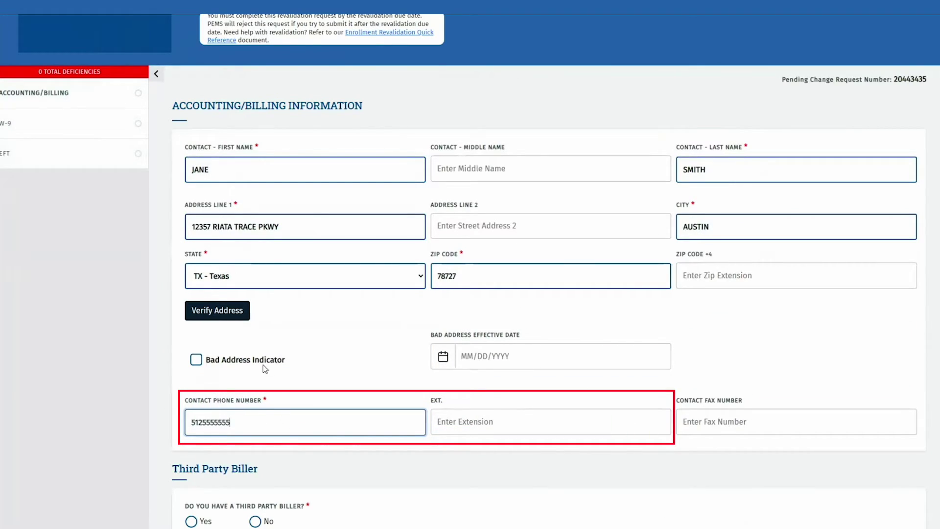
scroll(265, 368, down, 2)
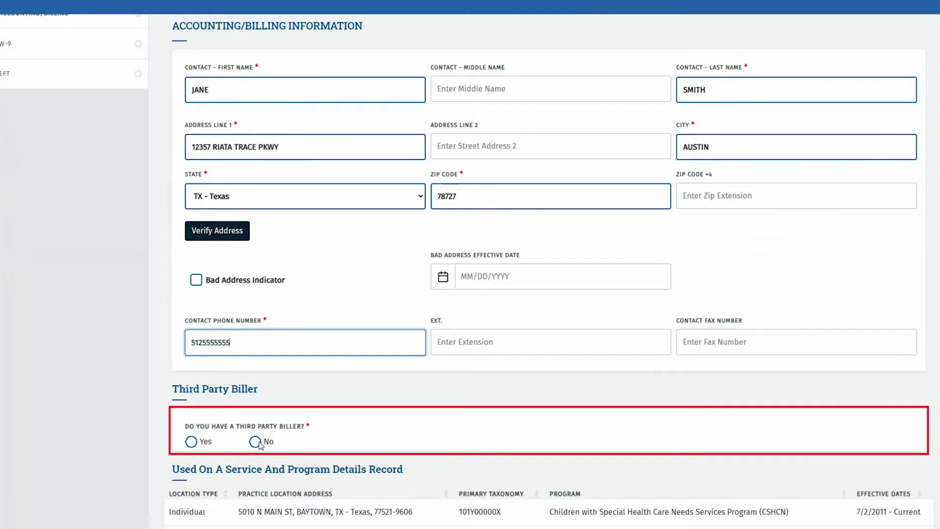
click(198, 445)
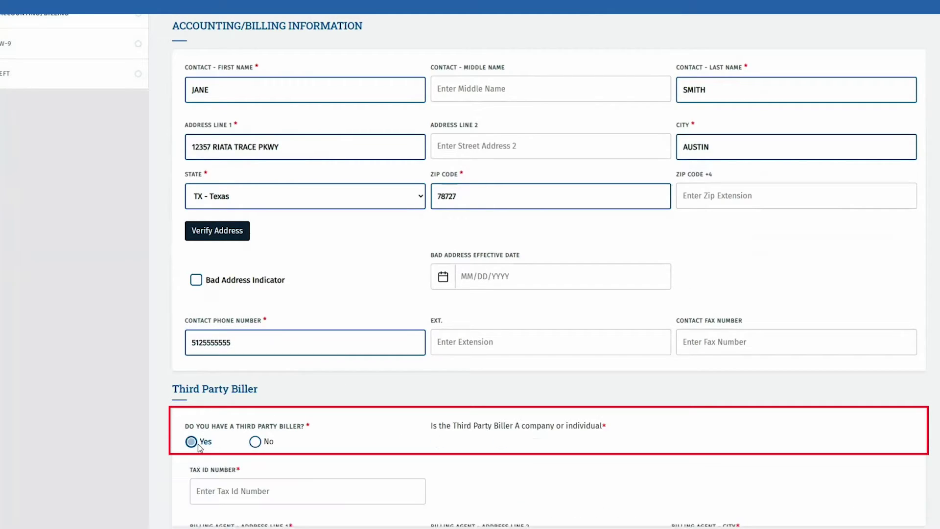
scroll(537, 394, down, 4)
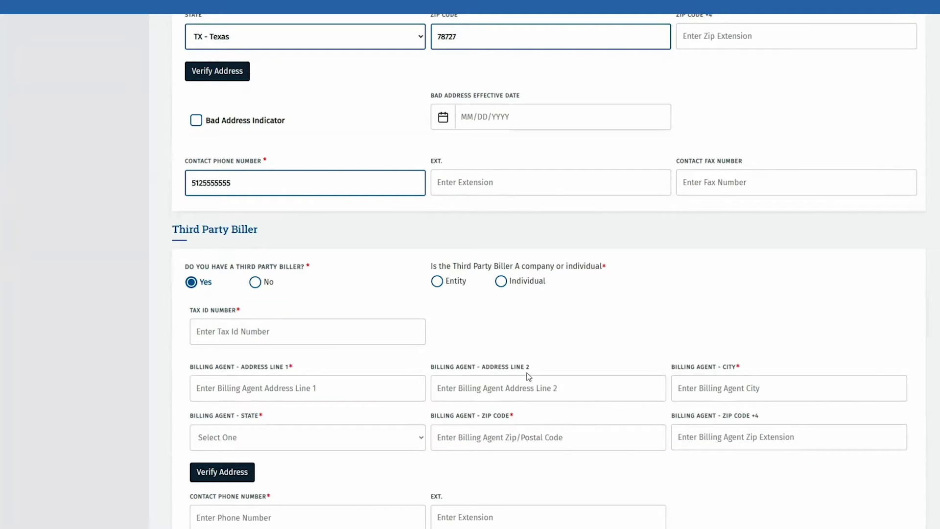
click(255, 282)
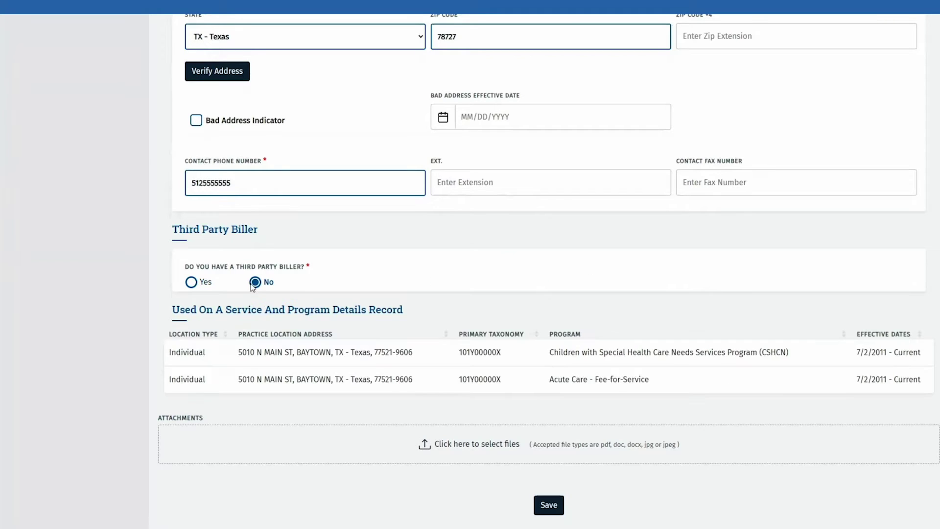
click(218, 74)
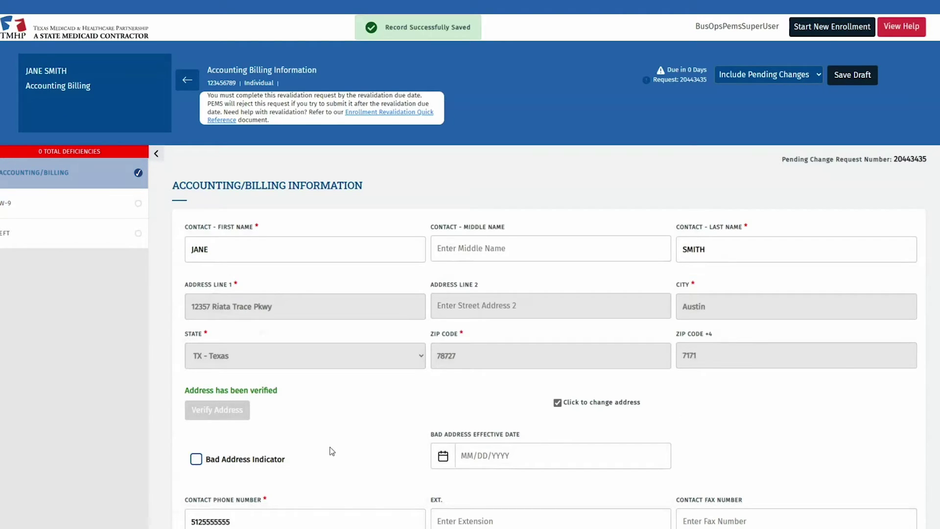
- On the W-9 form, check Limited Liability Company with tax classification S
click(104, 203)
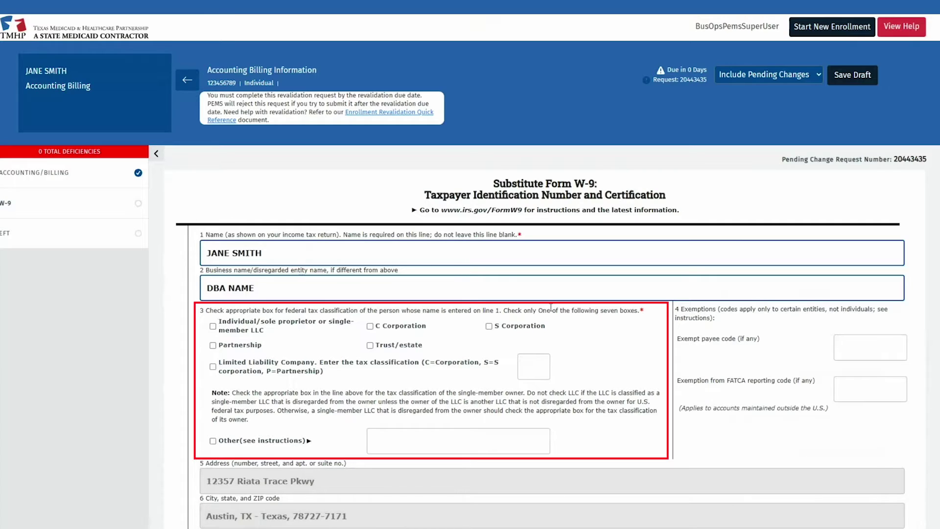
key(space)
text(S)
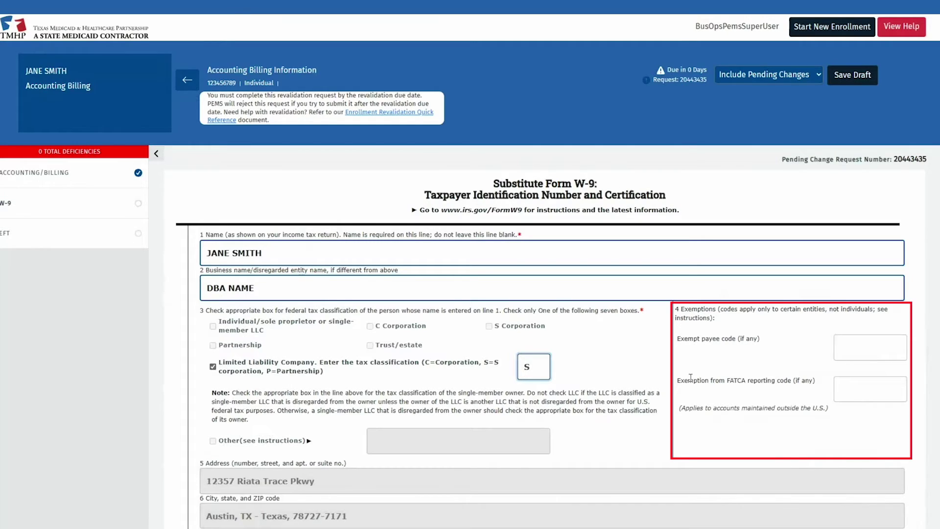
scroll(690, 377, down, 3)
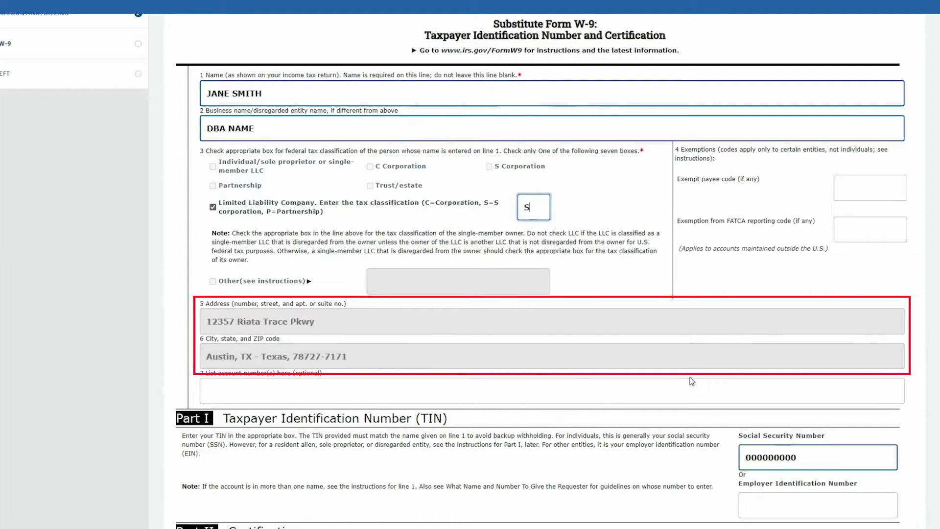
- Check the Part II attestation 'I attest this is what appears on my W-9'
scroll(692, 380, down, 3)
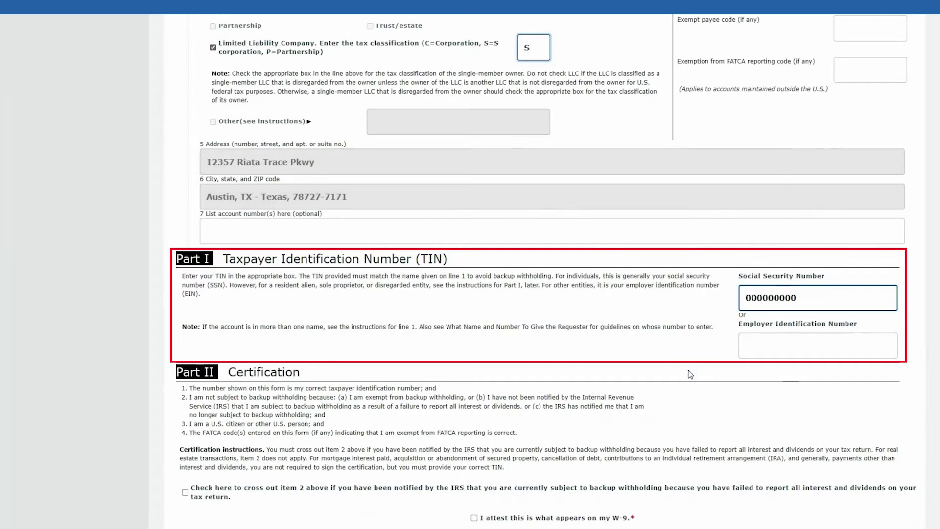
scroll(690, 374, down, 3)
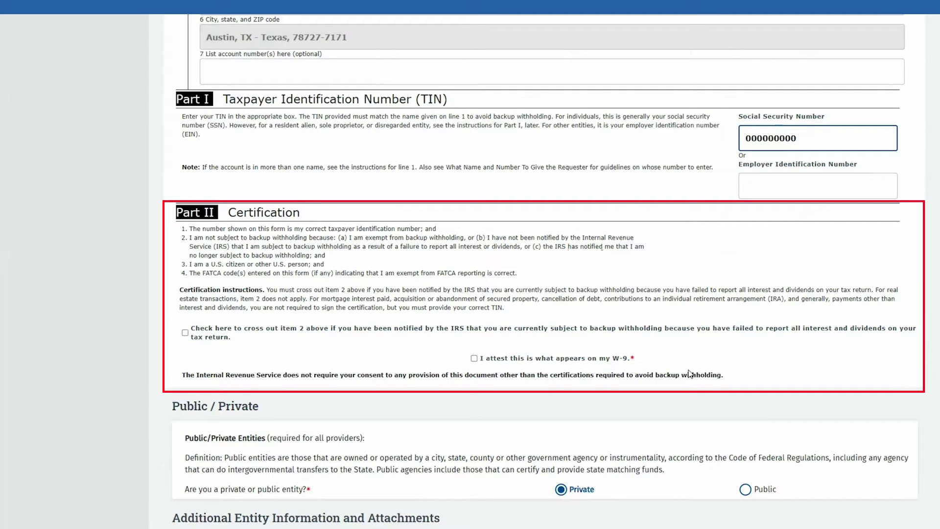
click(558, 360)
scroll(559, 362, down, 3)
scroll(558, 364, down, 1)
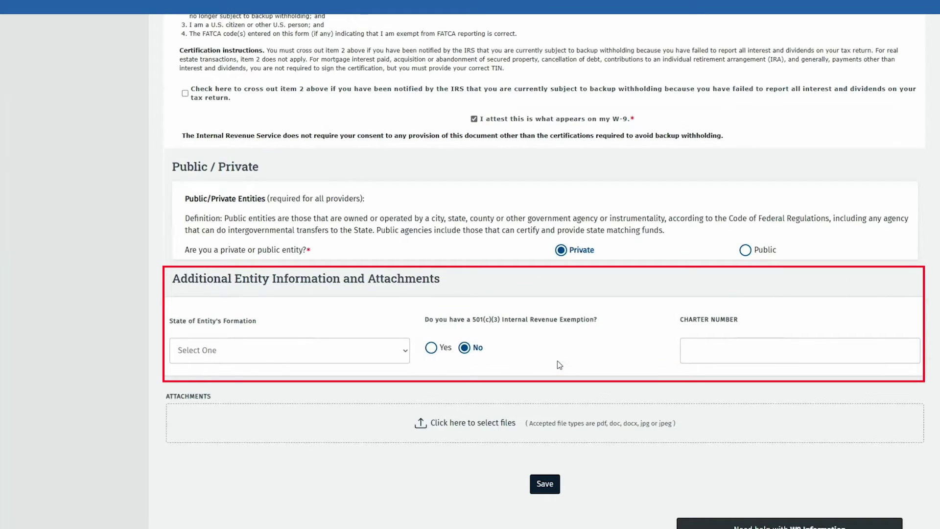
- Set the State of Entity's Formation to TX - Texas
click(405, 354)
key(t)
key(x)
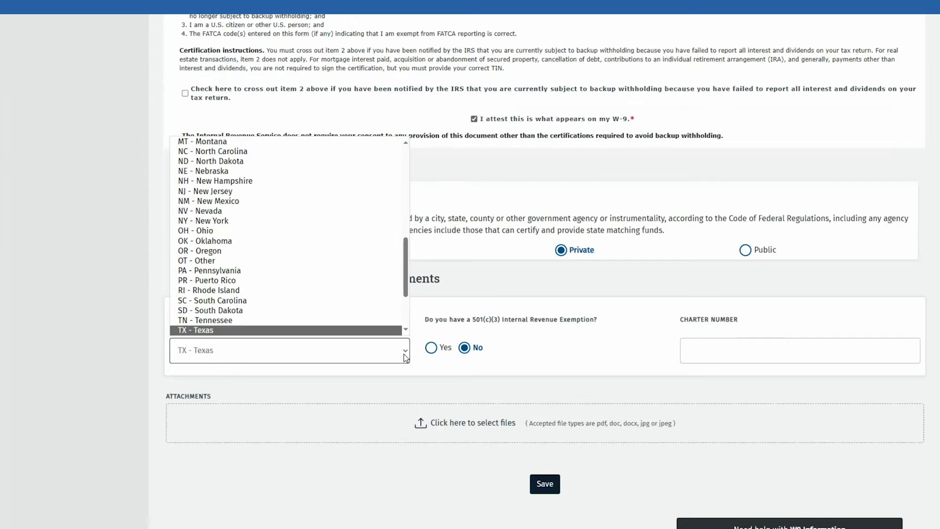
click(434, 369)
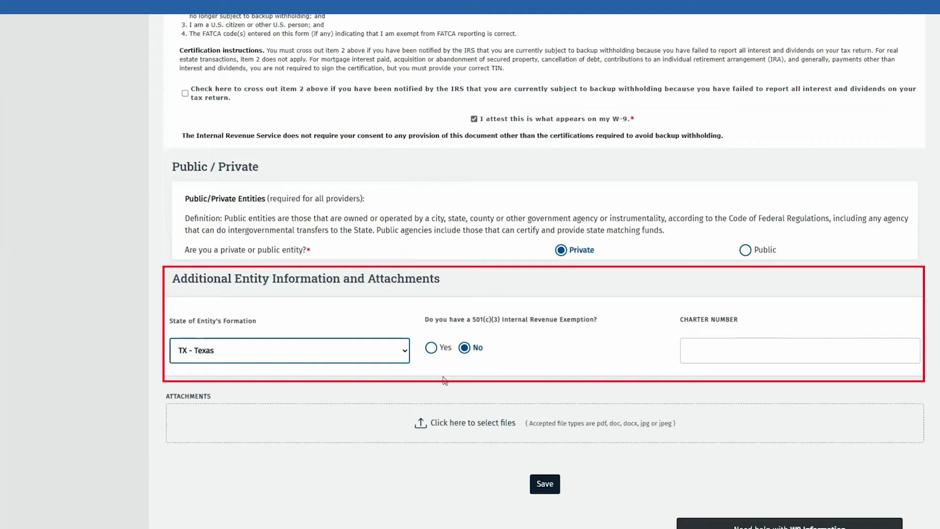
- Enter NA as the charter number and begin adding an attachment
click(714, 355)
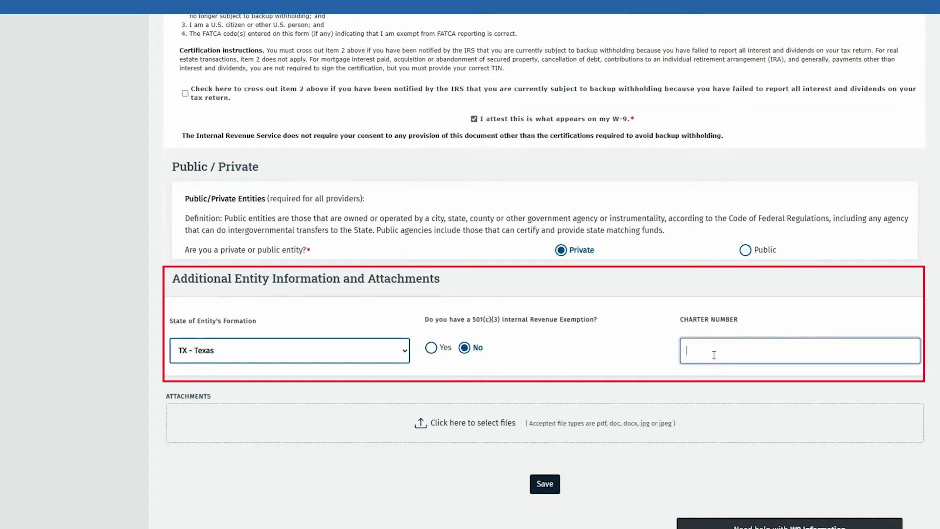
text(NA)
click(495, 431)
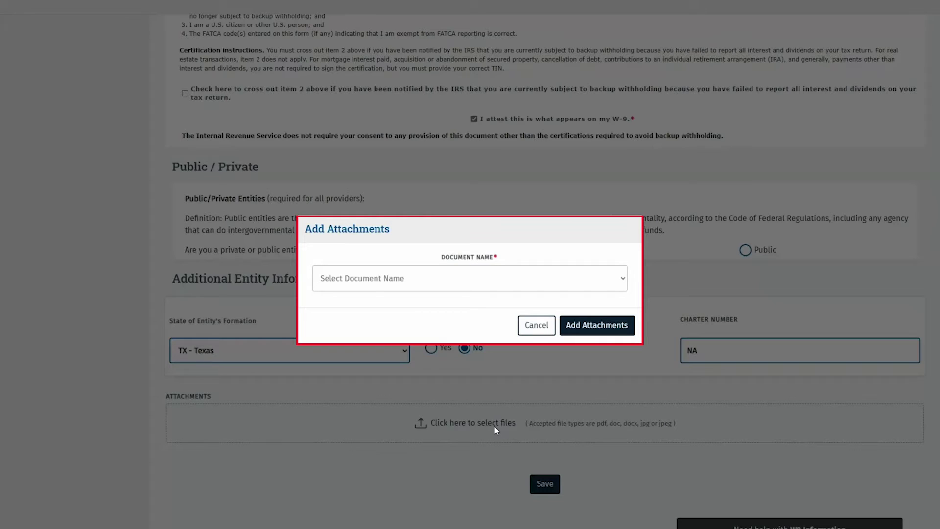
- Attach the Assumed Name Certificate document
click(489, 289)
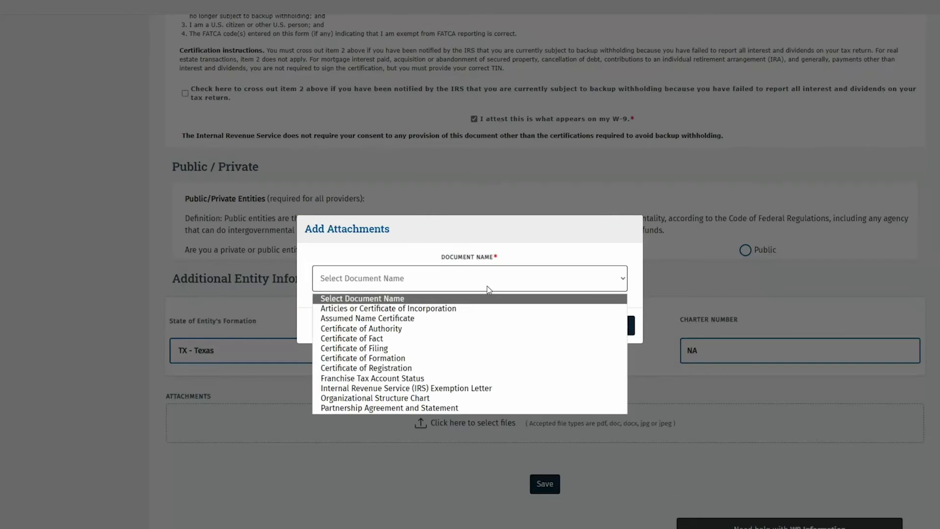
click(424, 319)
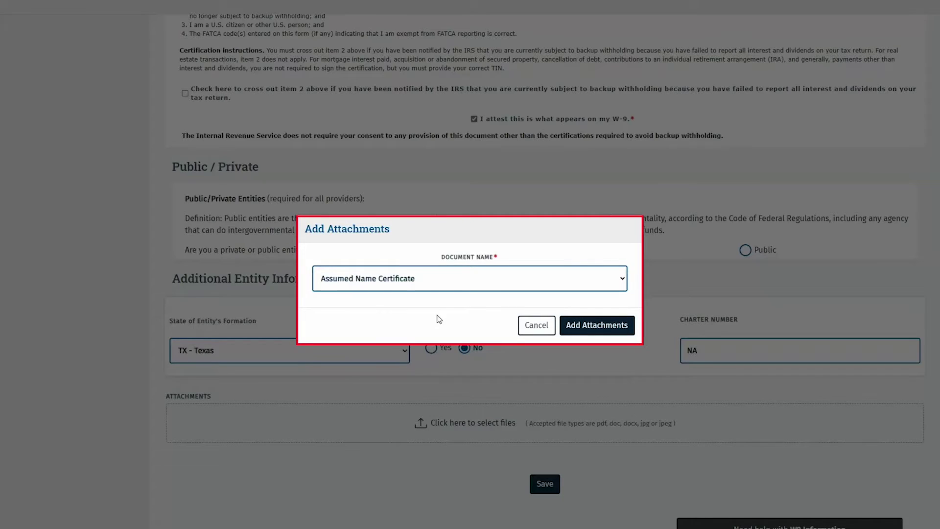
click(575, 334)
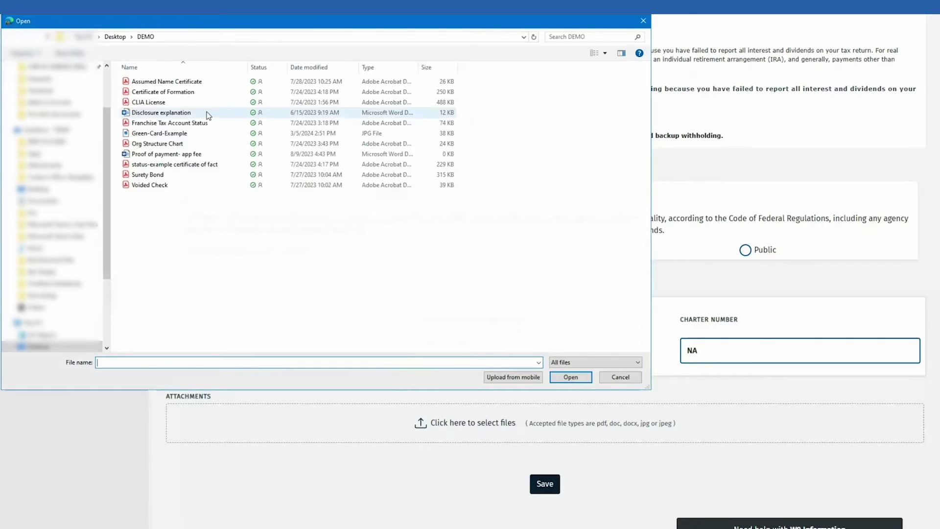
click(569, 378)
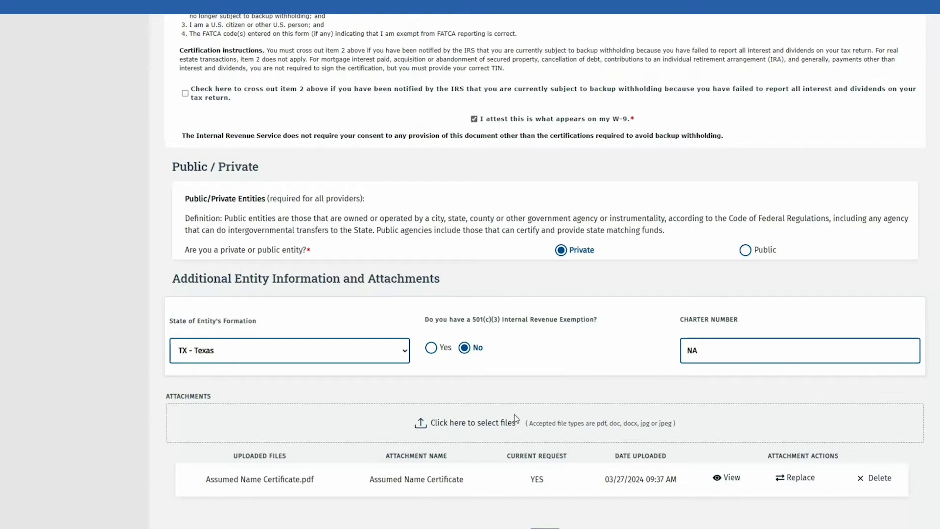
- Attach the certificate of fact file as the Certificate of Filing document
click(496, 424)
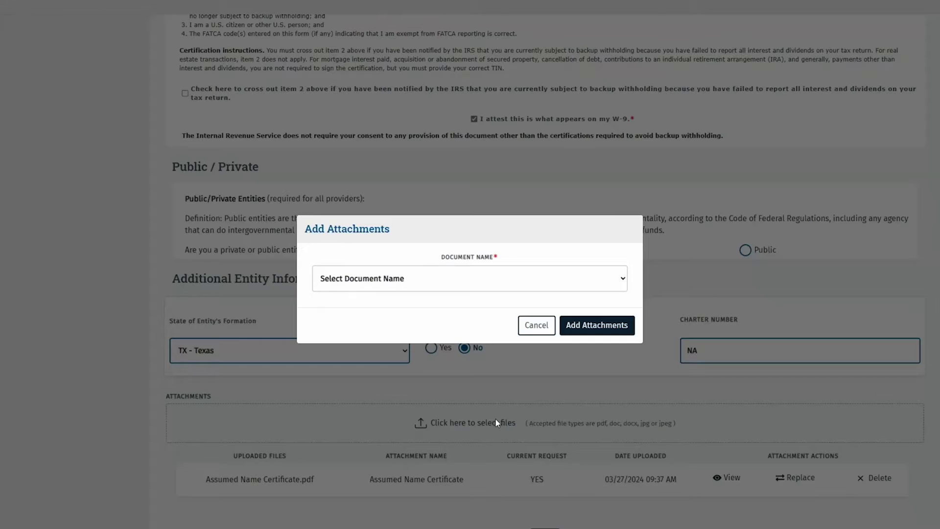
click(415, 278)
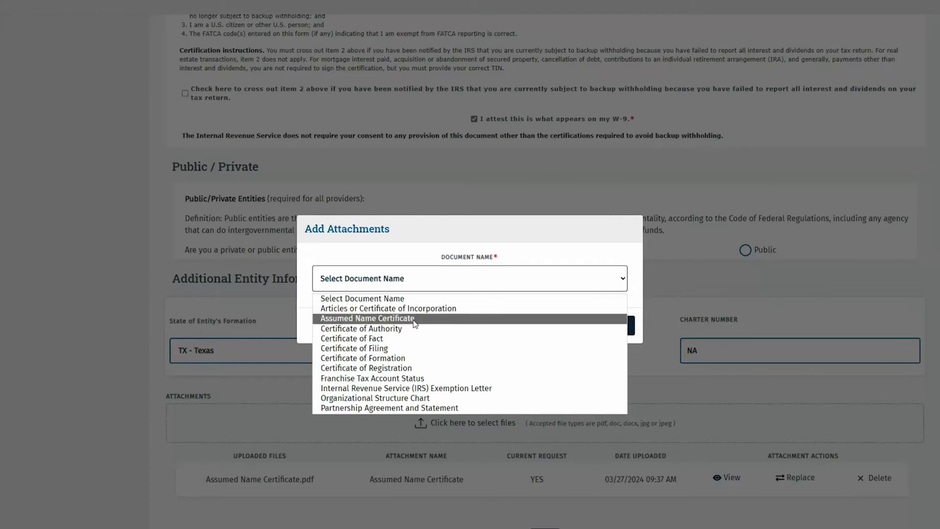
click(354, 348)
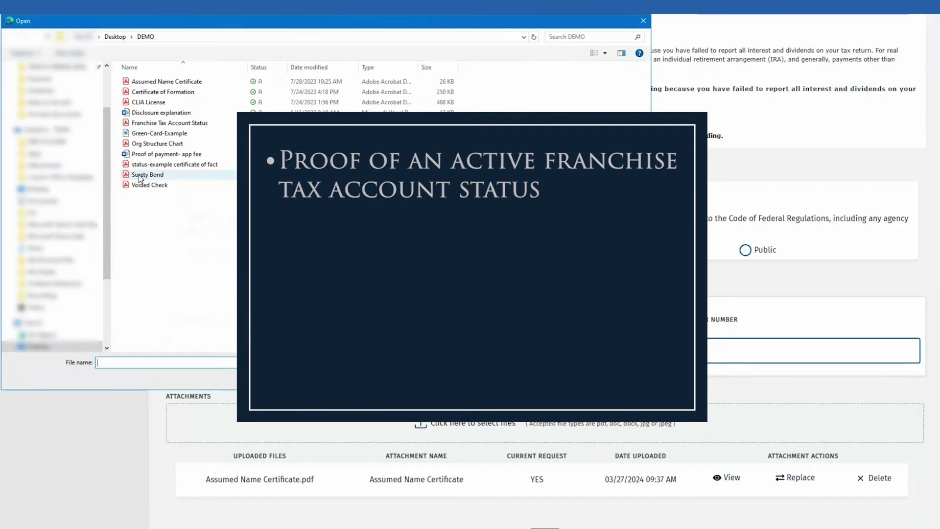
click(105, 92)
click(152, 164)
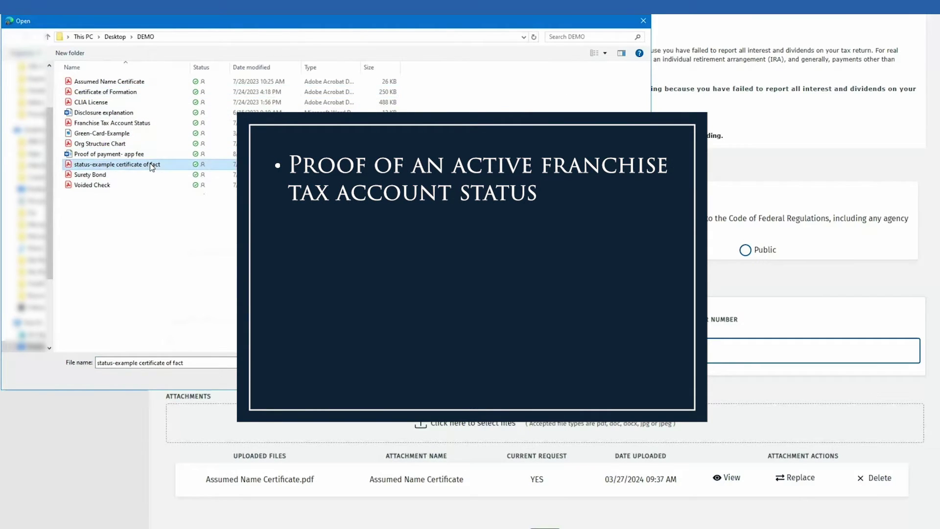
key(Return)
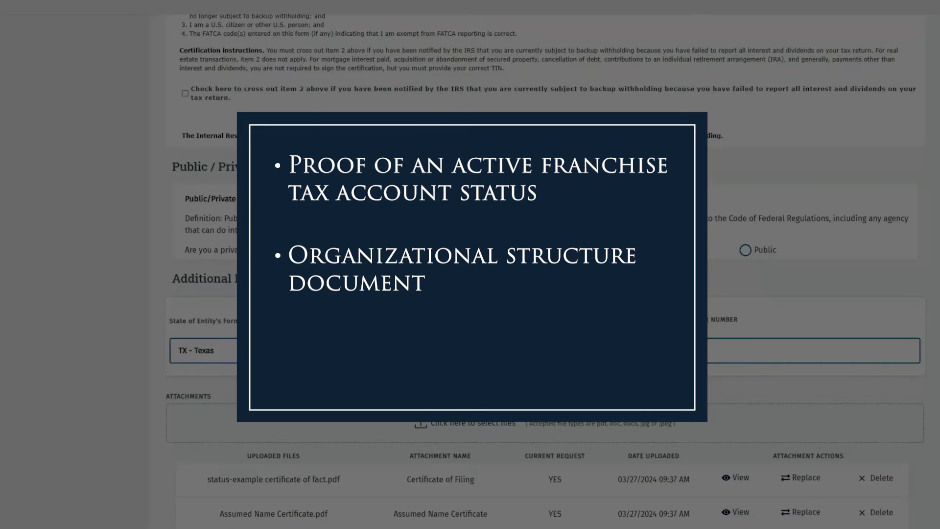
- Attach the Org Structure Chart file as the Organizational Structure Chart
click(490, 425)
click(120, 143)
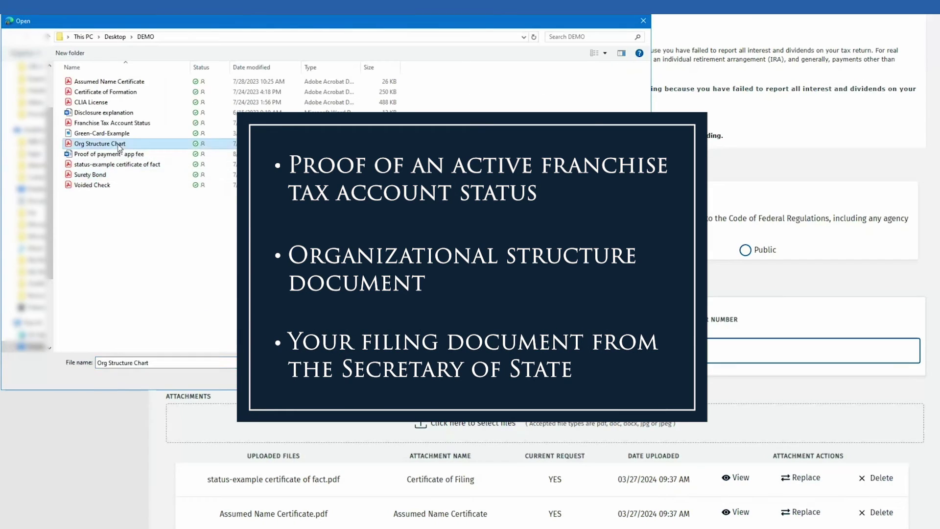
key(Return)
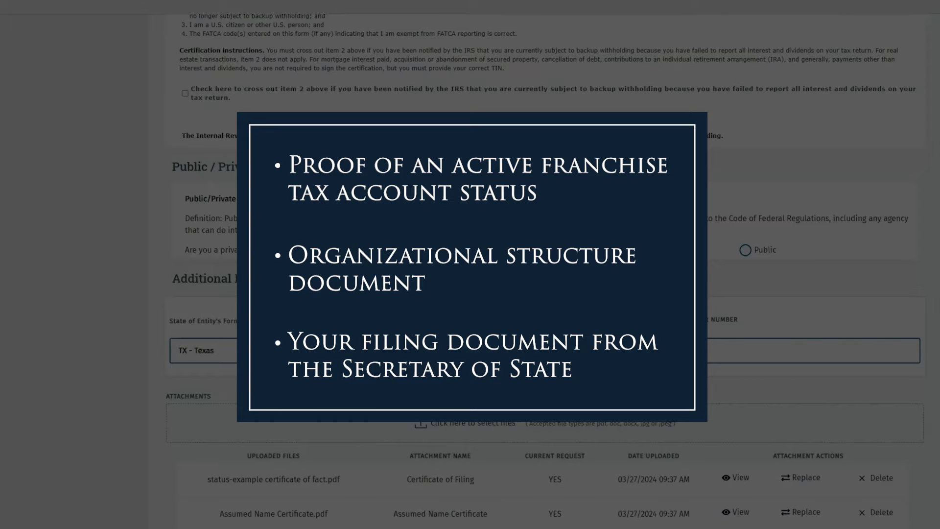
scroll(602, 418, down, 3)
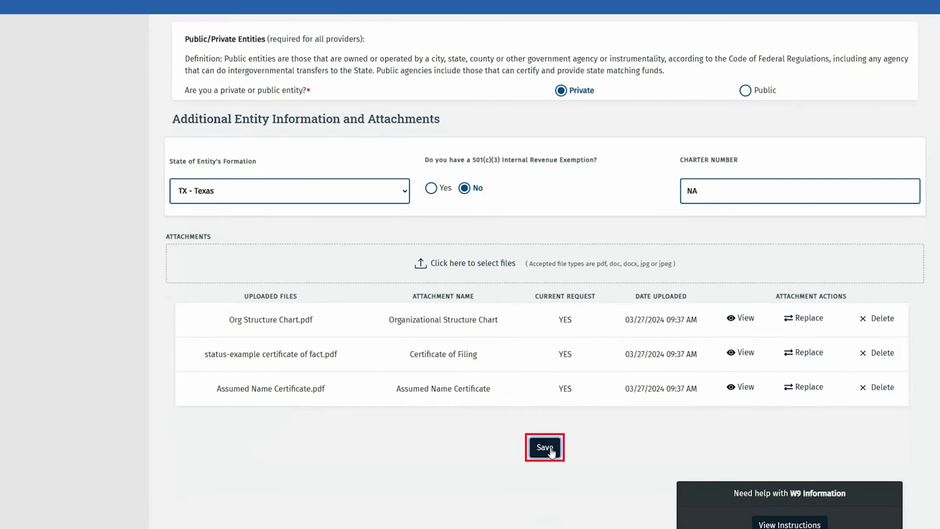
- Save the W-9 entity information and attachments, then go to the EFT section
click(545, 447)
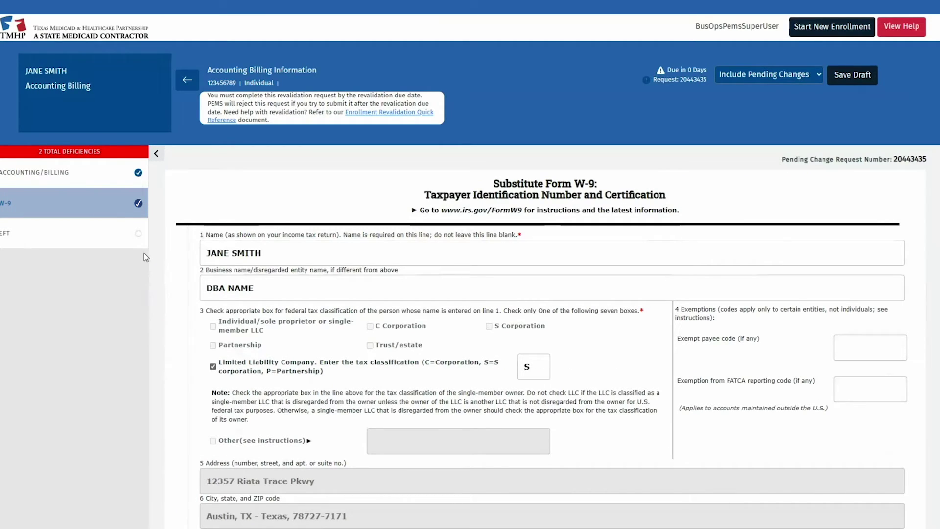
click(91, 237)
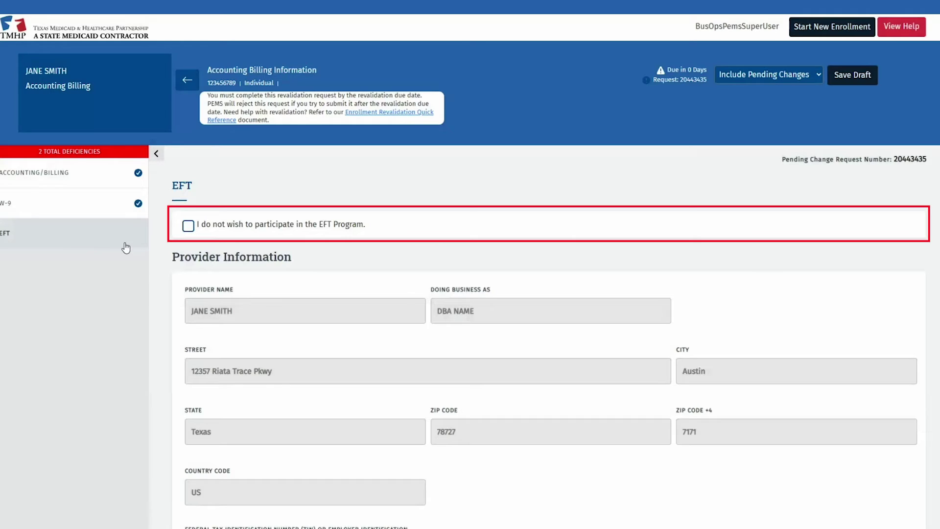
click(188, 227)
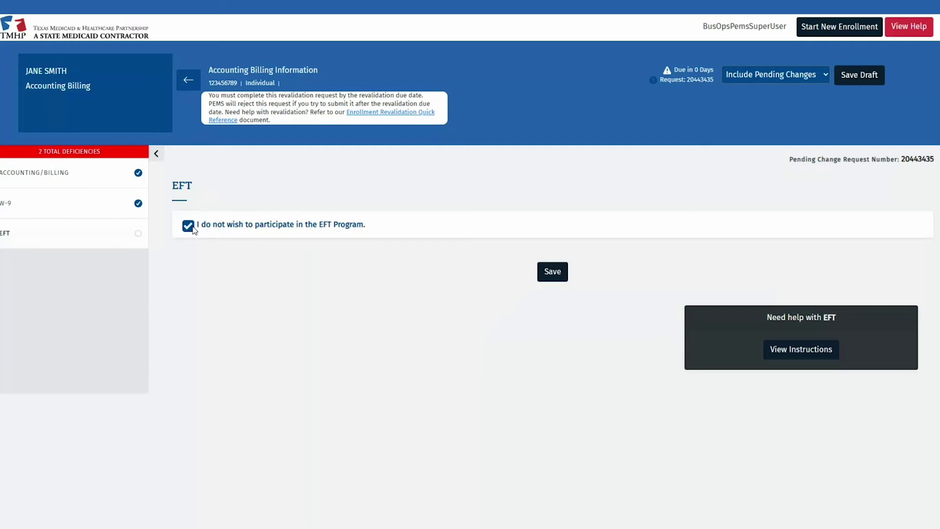
click(188, 228)
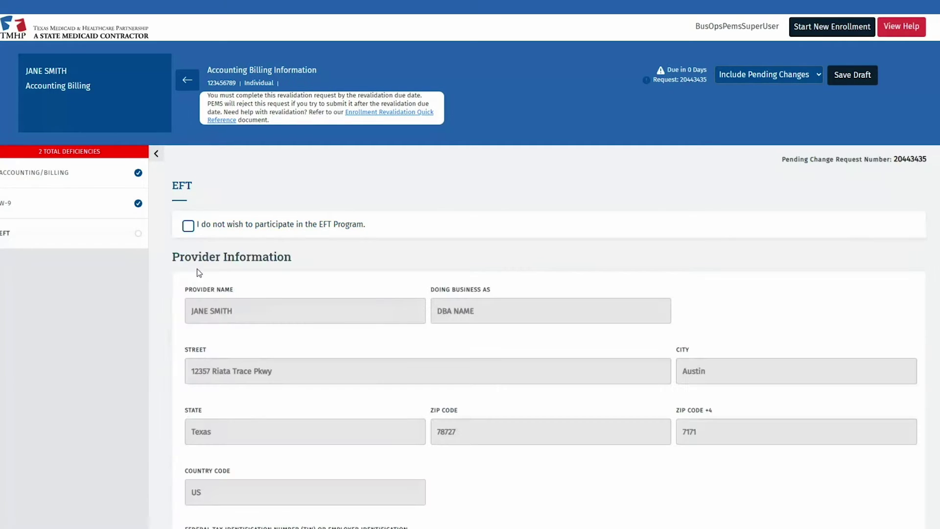
scroll(445, 321, down, 5)
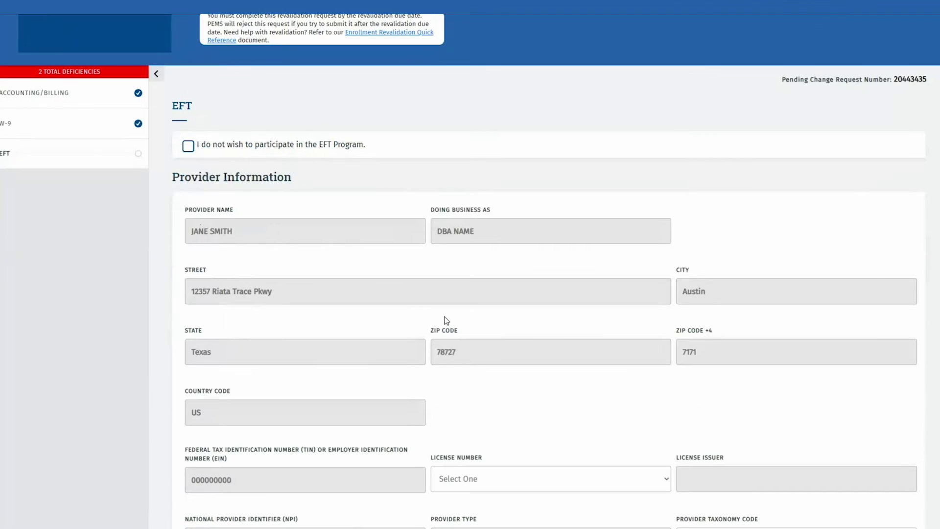
- Fill in the provider contact's name, e-mail address and phone number on the EFT form
scroll(445, 321, down, 5)
click(361, 303)
text(JANE SMITH)
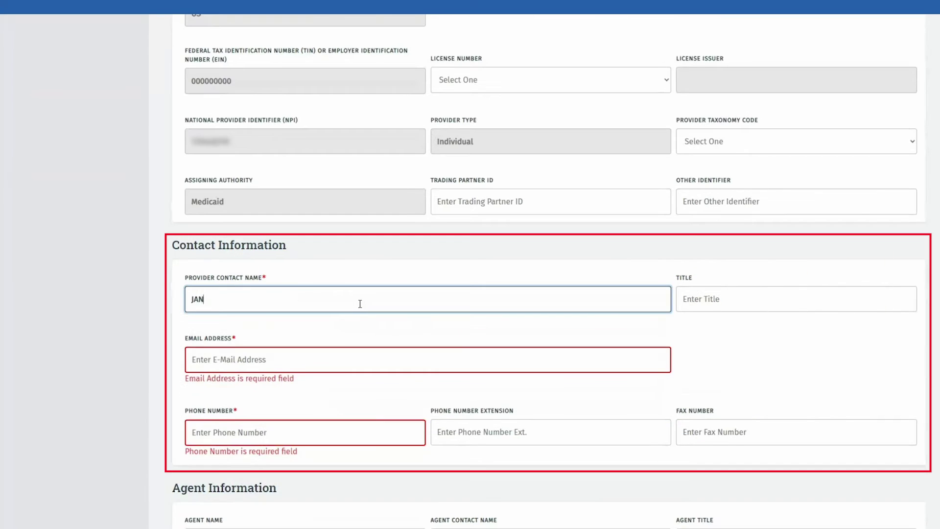
key(Tab)
key(Tab)
text(NAME@)
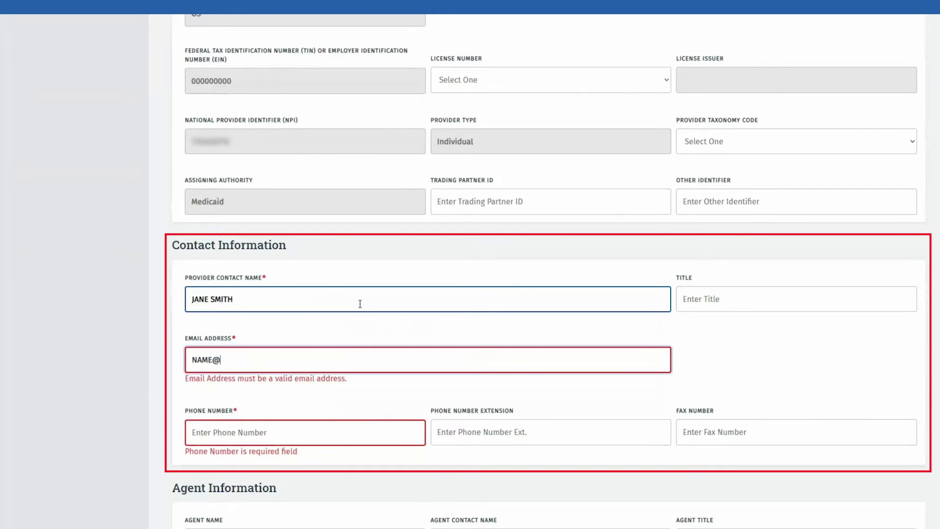
text(EMAIL.COM)
key(Tab)
text(5125555555)
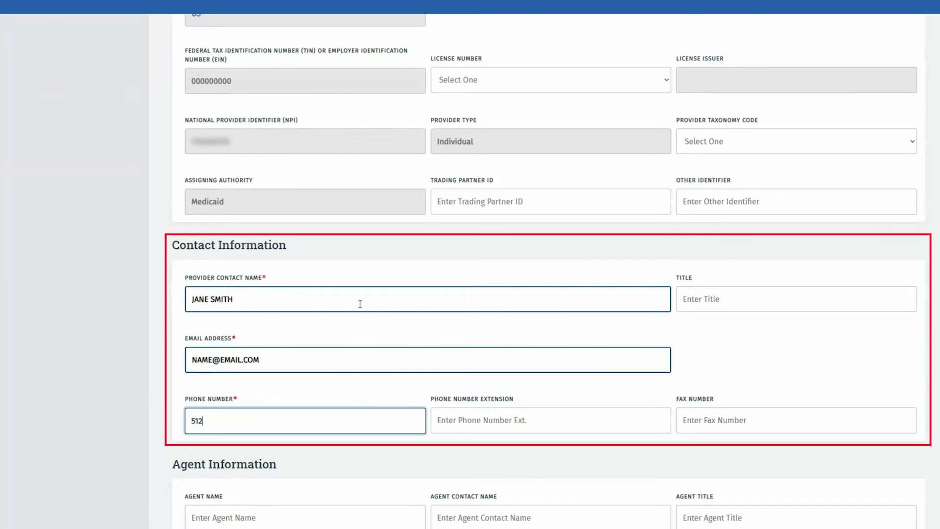
key(Tab)
scroll(360, 304, down, 5)
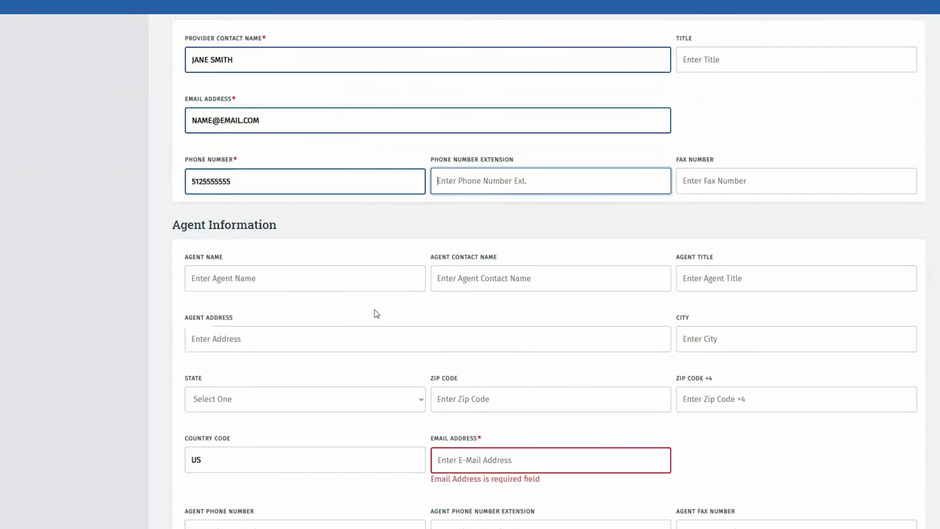
- Paste the agent's e-mail address into its field
click(495, 455)
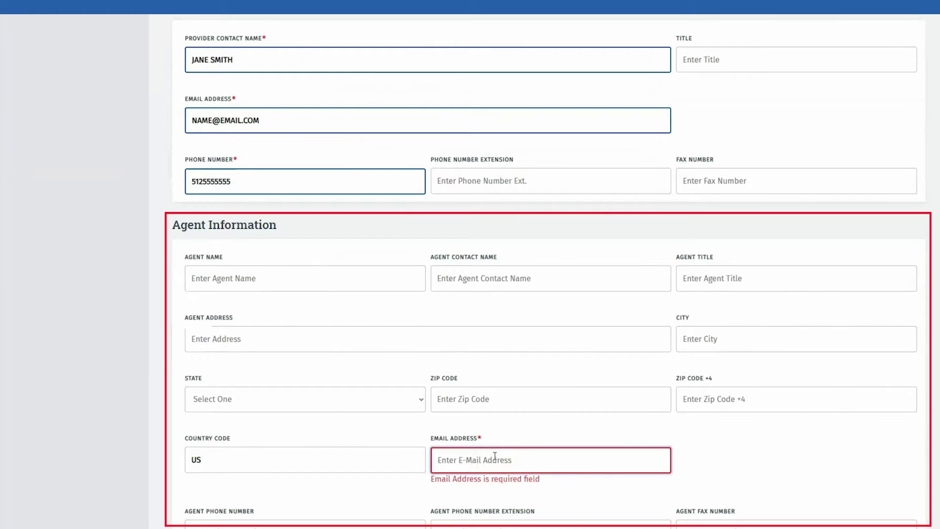
key(ctrl+v)
scroll(495, 456, down, 3)
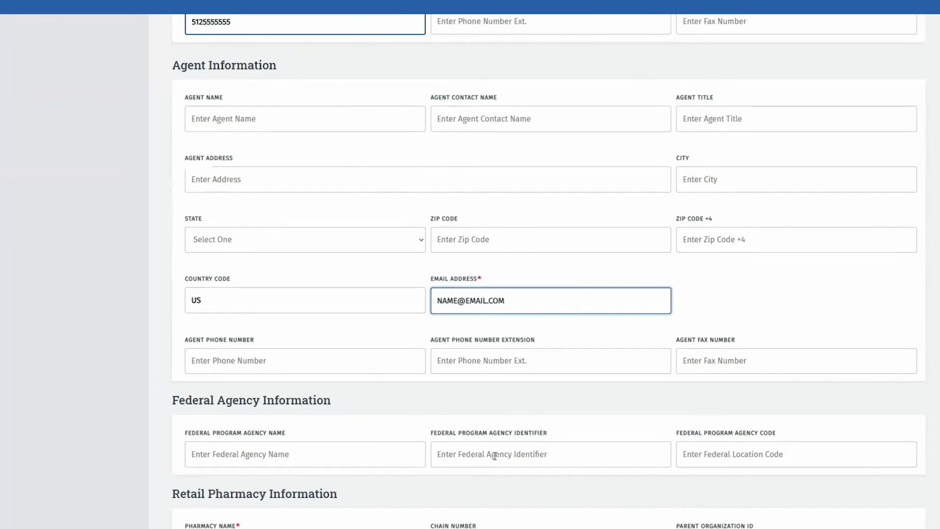
scroll(371, 456, down, 3)
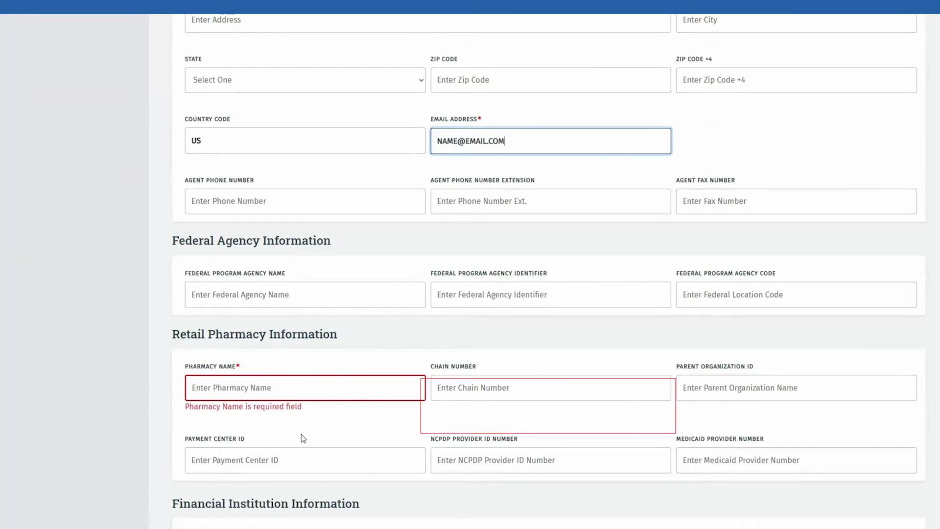
- Enter NA as the retail pharmacy name
click(276, 385)
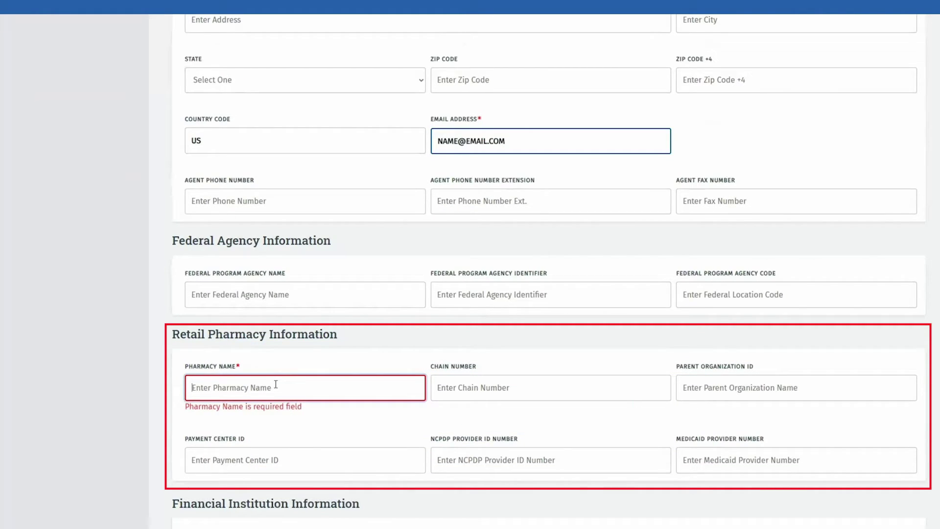
text(NA)
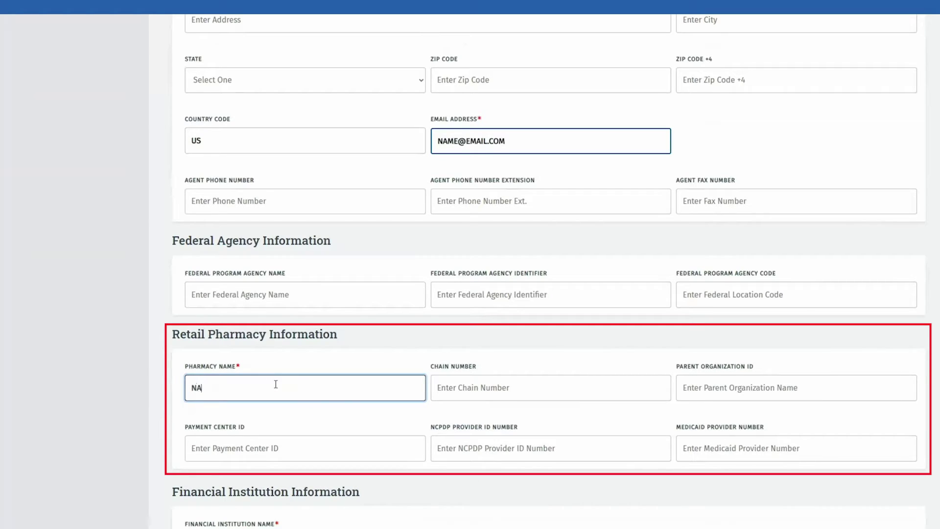
scroll(672, 477, down, 3)
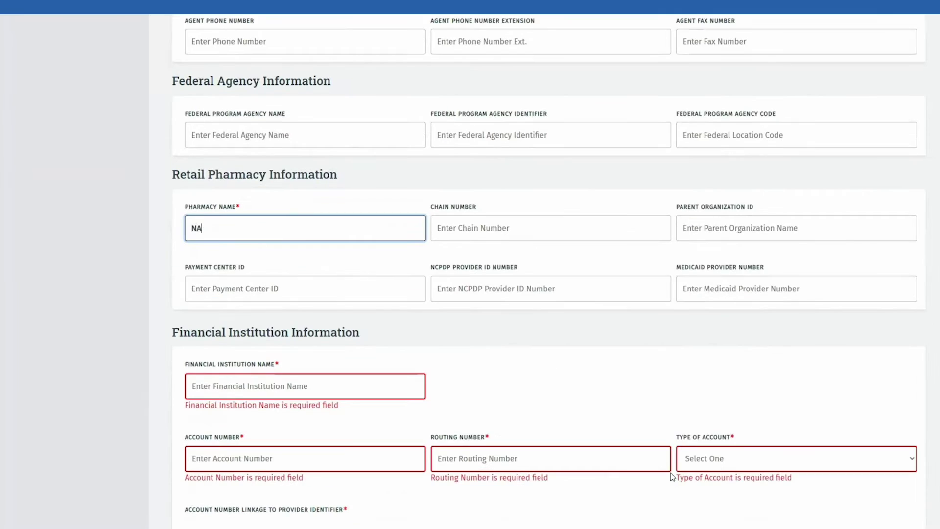
scroll(670, 473, down, 5)
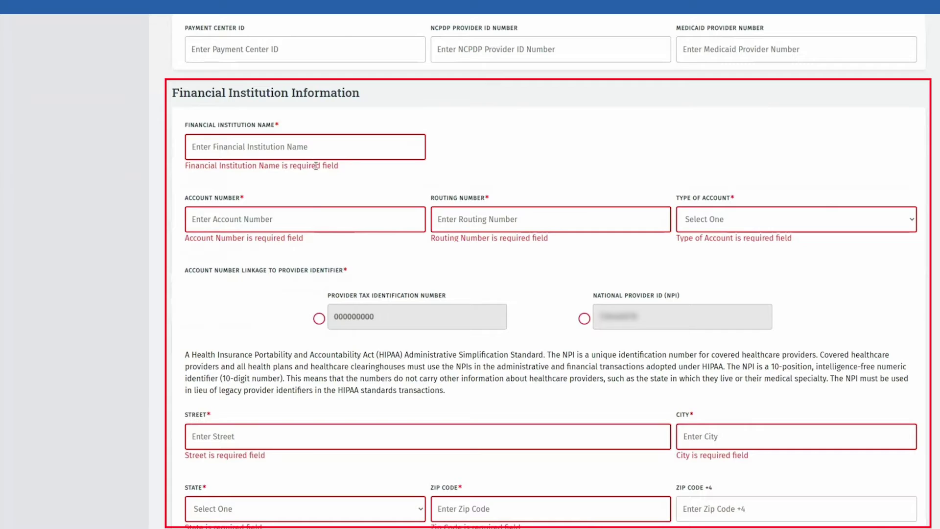
- Enter BANK NAME, the account and routing numbers, Checking type, and link to the Provider Tax ID
click(320, 149)
text(BANK NAME)
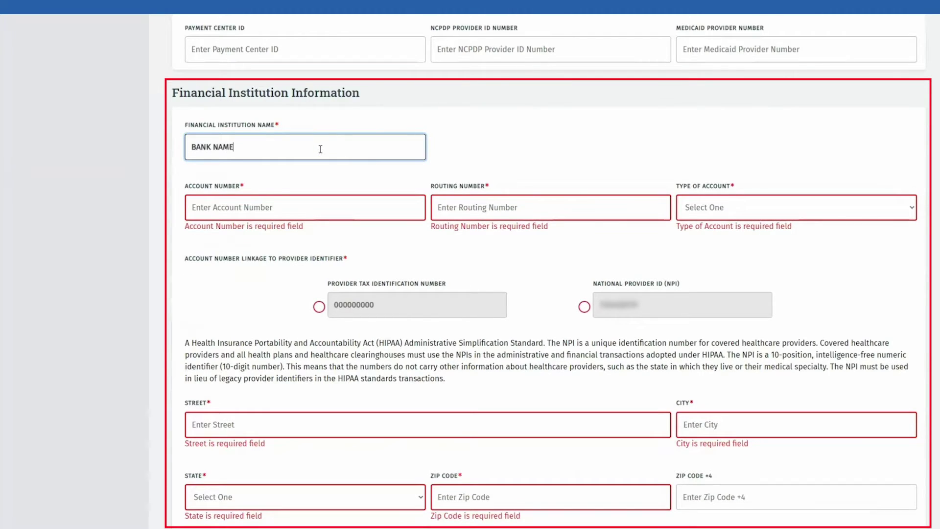
key(Tab)
text(123456789)
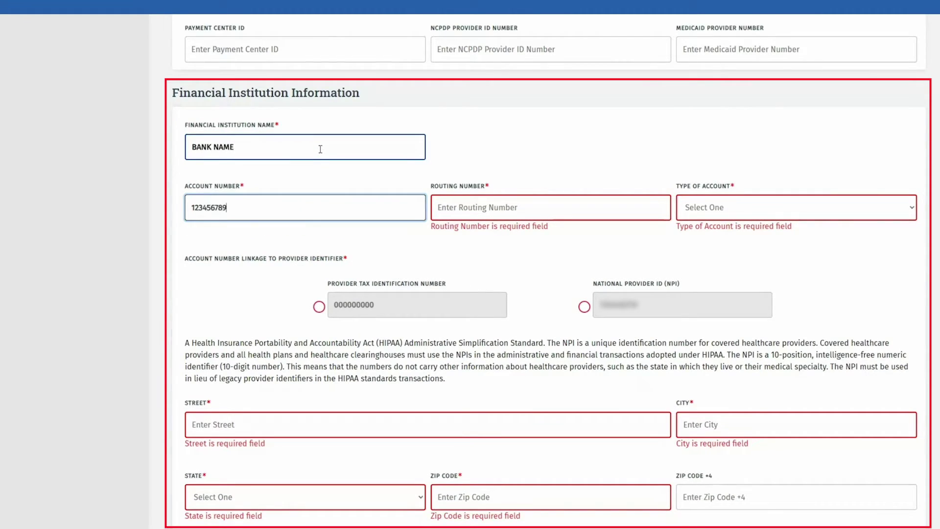
key(Tab)
text(111999666)
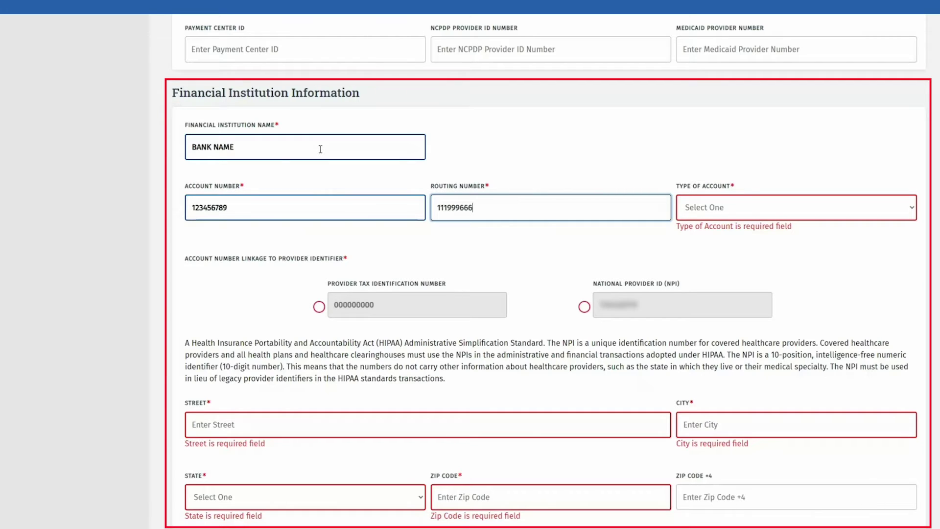
key(Tab)
key(Down)
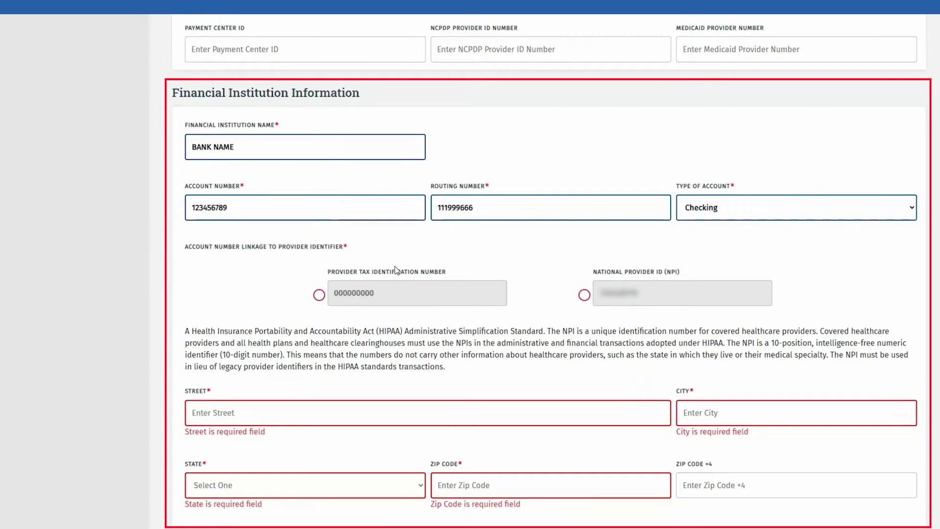
click(319, 295)
- Enter the bank's address as BANK ADDRESS, Austin, TX 78729
scroll(179, 374, down, 3)
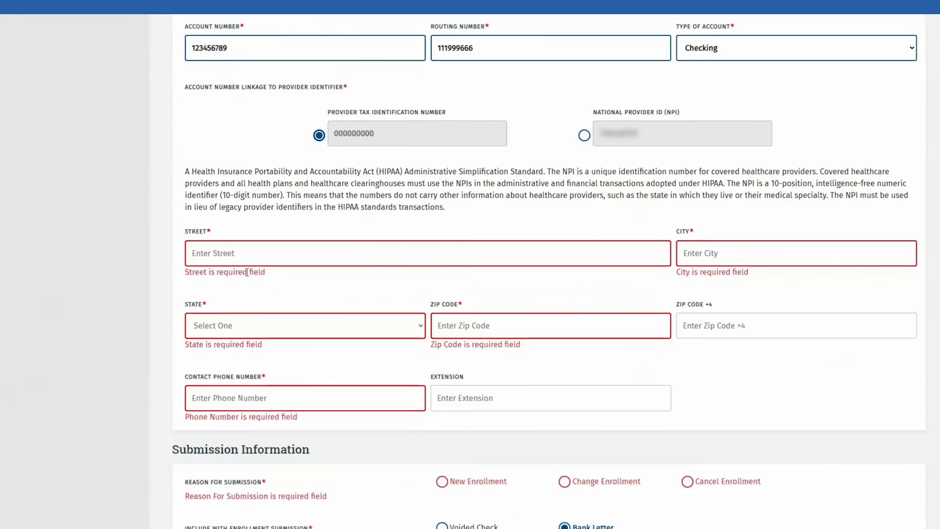
click(248, 254)
text(BANK ADDRESS)
key(Tab)
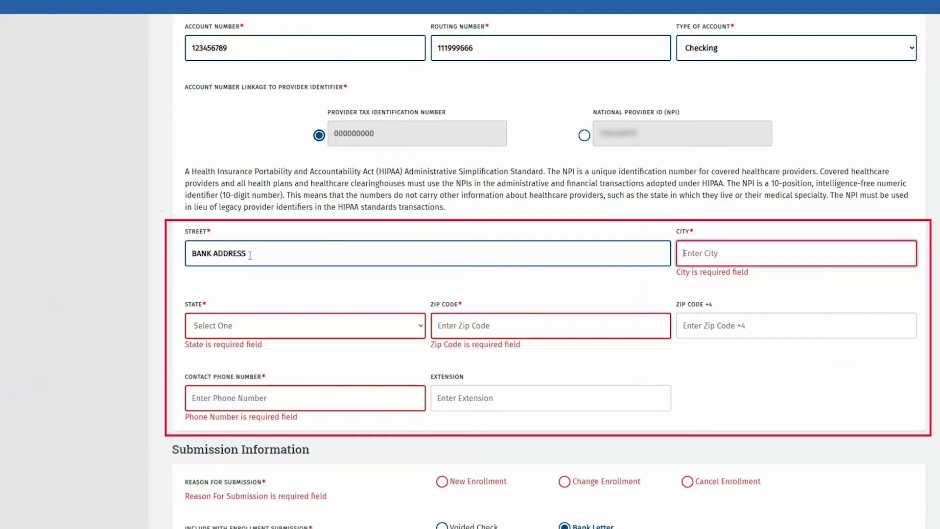
text(AUSTIN)
key(Tab)
text(tx)
key(Tab)
text(78729)
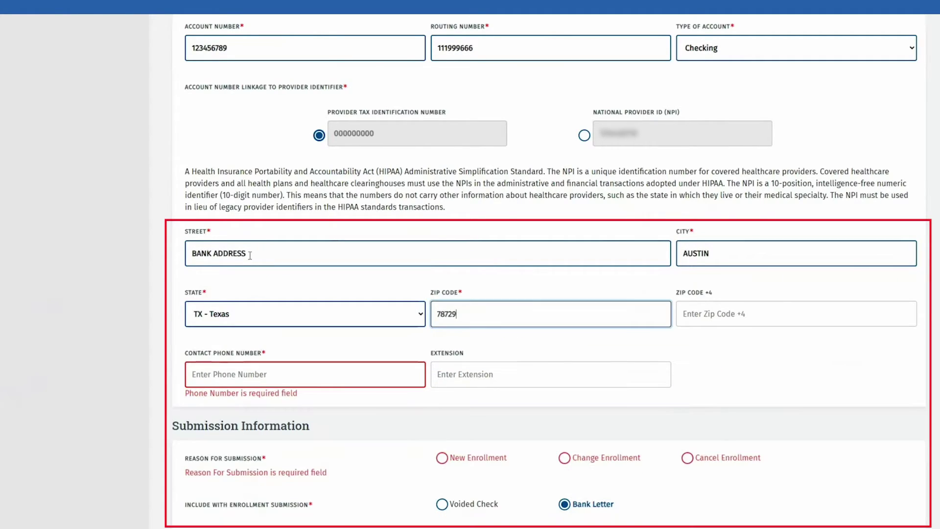
key(Tab)
key(Tab)
- Finish the bank contact phone, then choose Change Enrollment as the reason and Voided Check
text(51255)
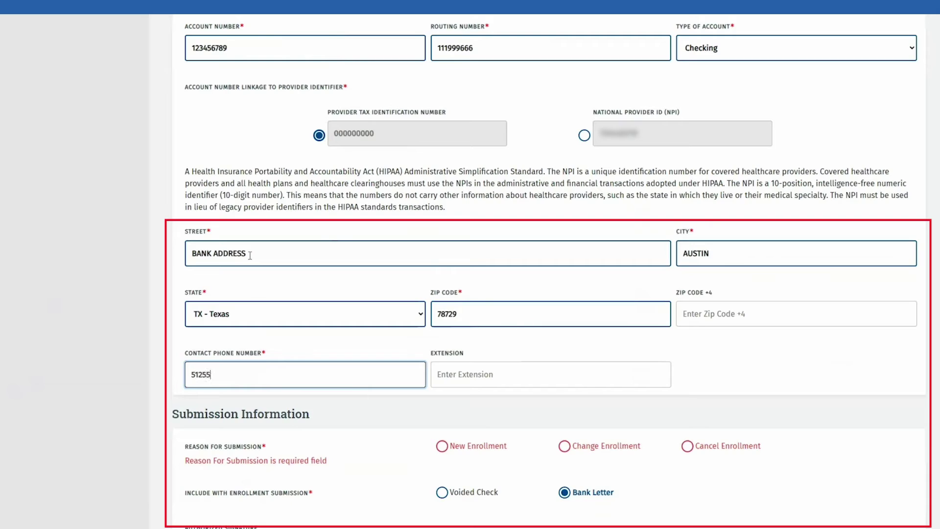
text(55555)
scroll(563, 478, down, 2)
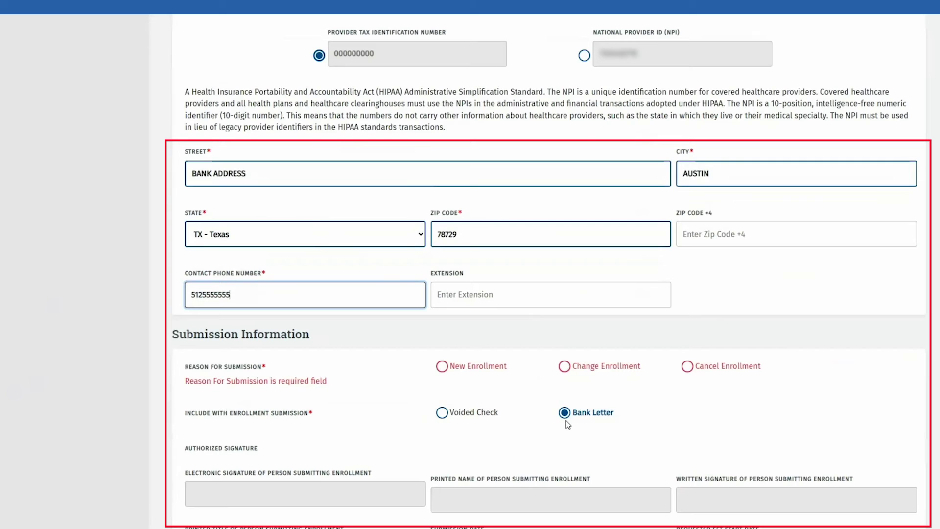
scroll(567, 424, down, 2)
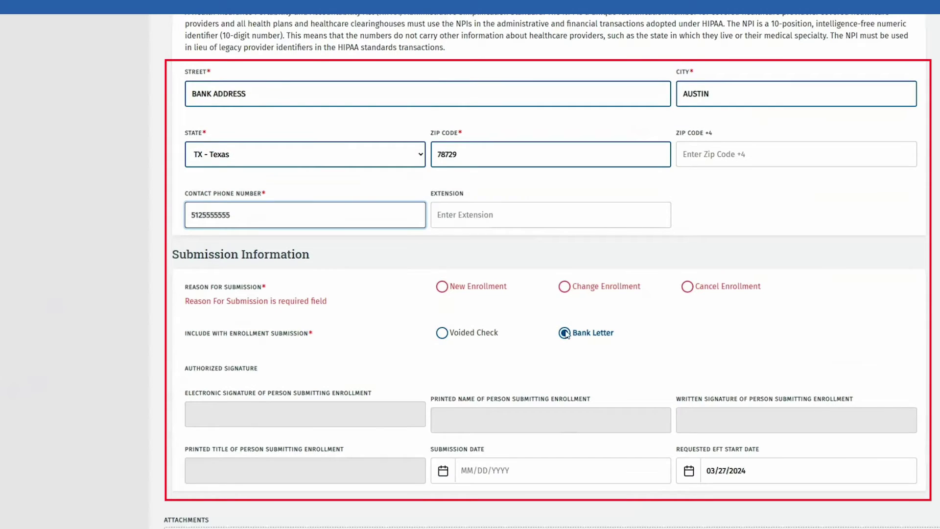
click(566, 292)
click(567, 292)
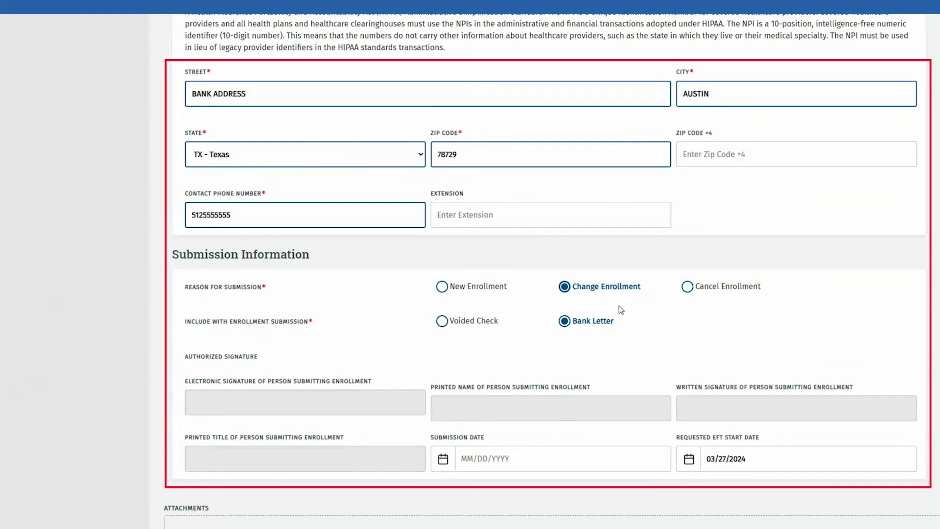
click(478, 323)
scroll(479, 325, down, 2)
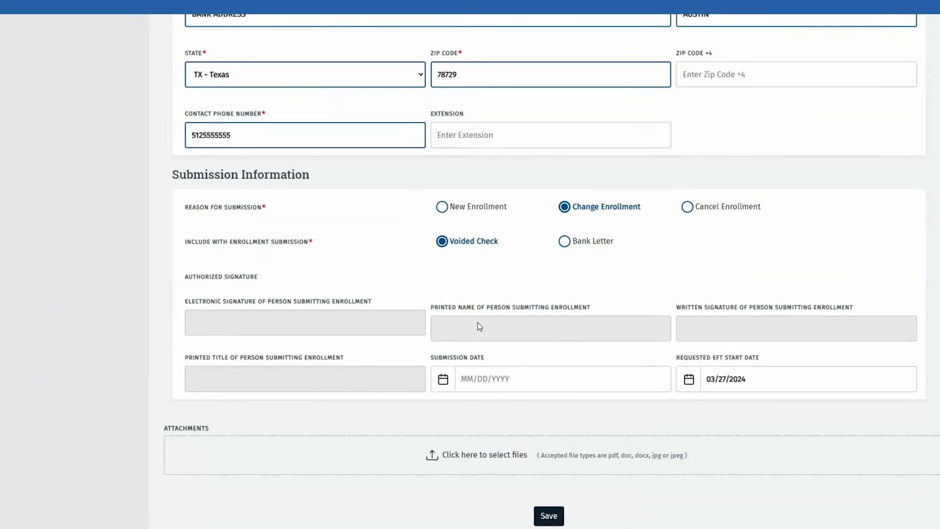
scroll(479, 326, down, 2)
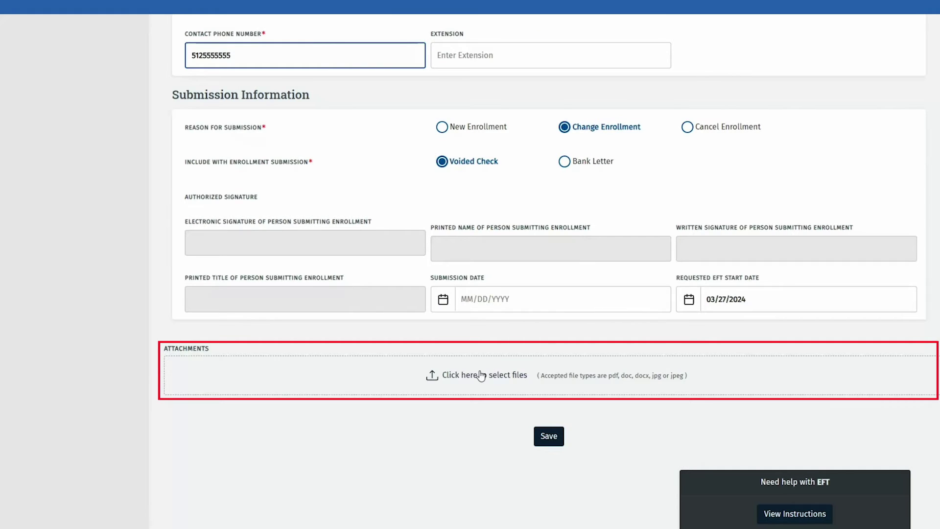
- Attach Voided Check.pdf as a Cancelled Check/Bank Letter and save the EFT record
click(481, 376)
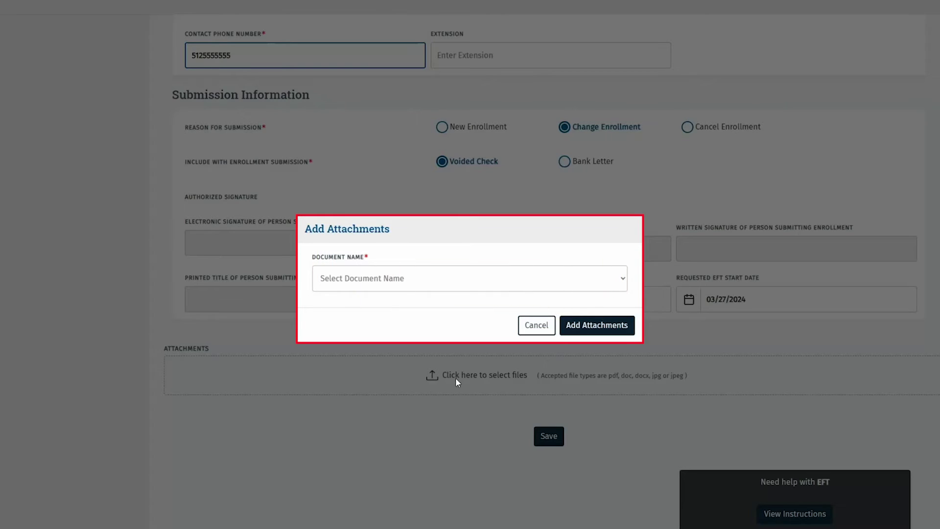
click(386, 277)
click(381, 309)
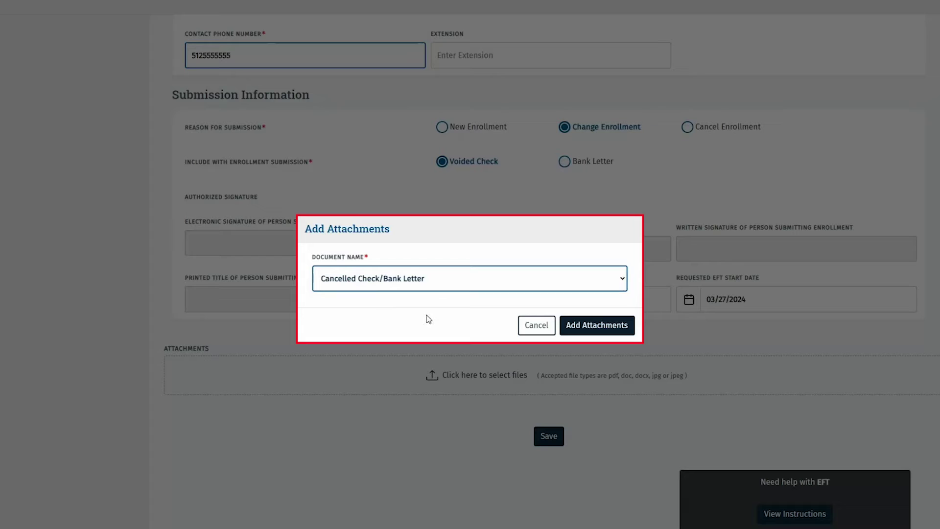
click(612, 325)
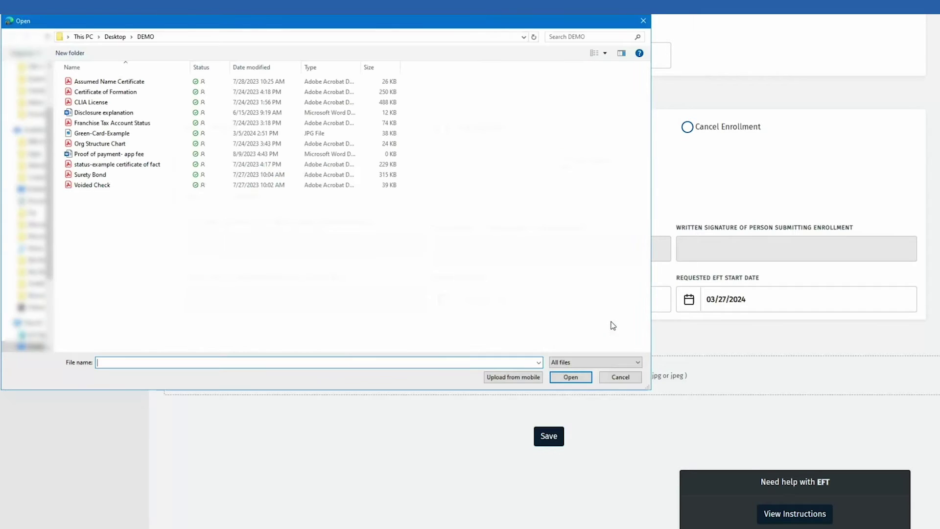
click(116, 188)
click(571, 377)
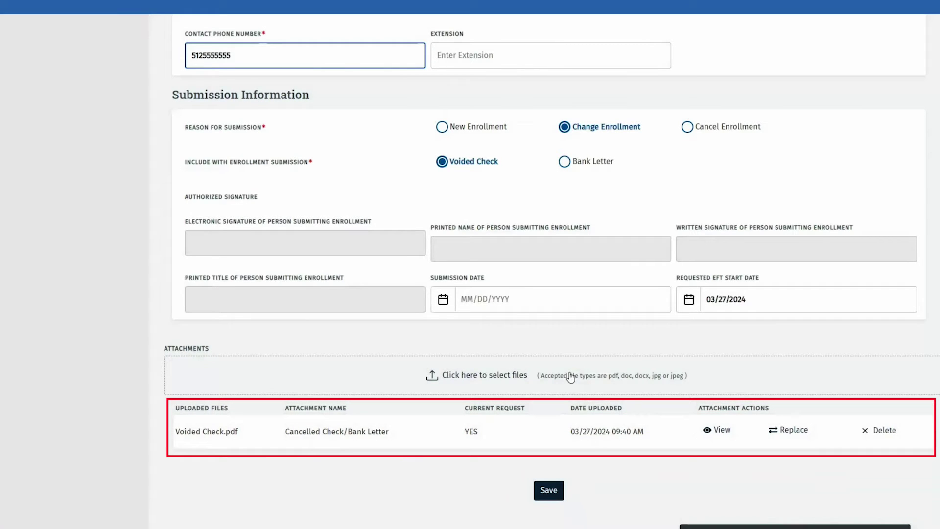
click(552, 488)
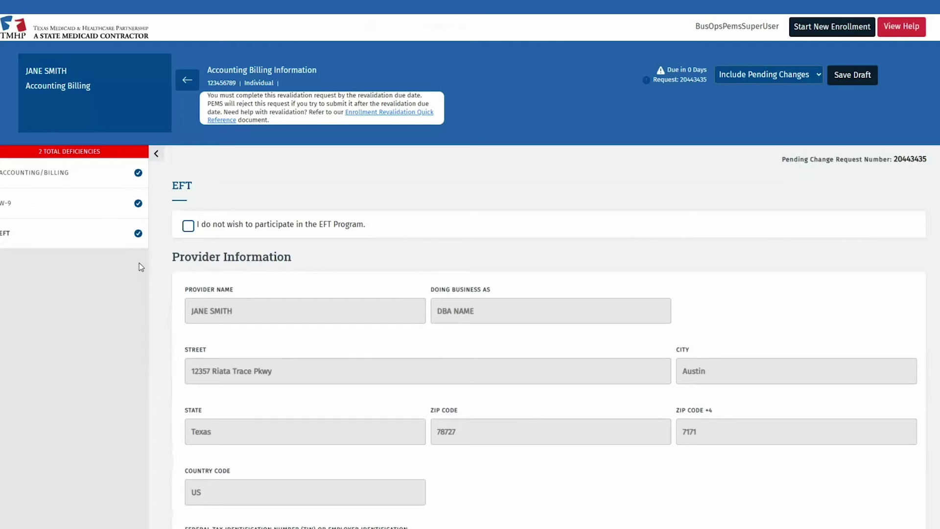
- Answer No to the controlling interest, ownership, former-owner transfer, related-owner, management and staffing questions
click(187, 79)
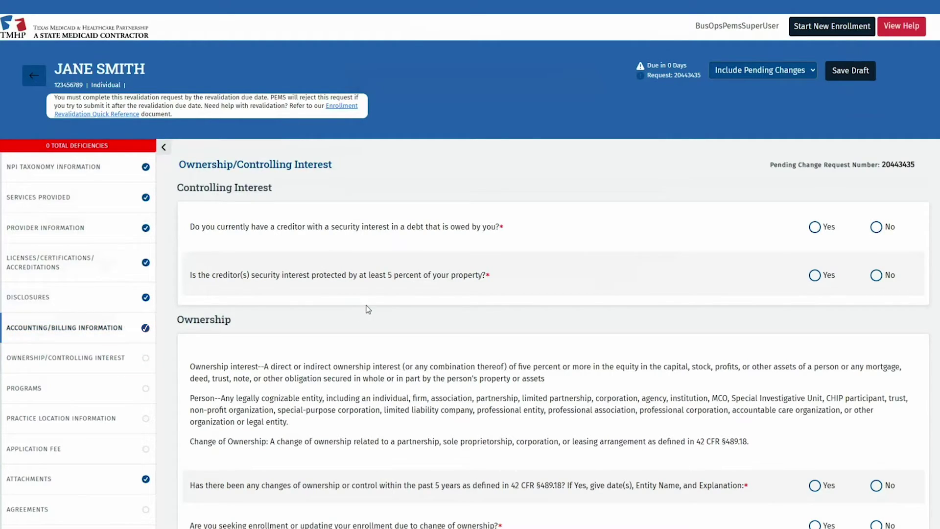
click(876, 227)
click(877, 275)
scroll(879, 276, down, 5)
click(877, 166)
click(876, 206)
click(877, 247)
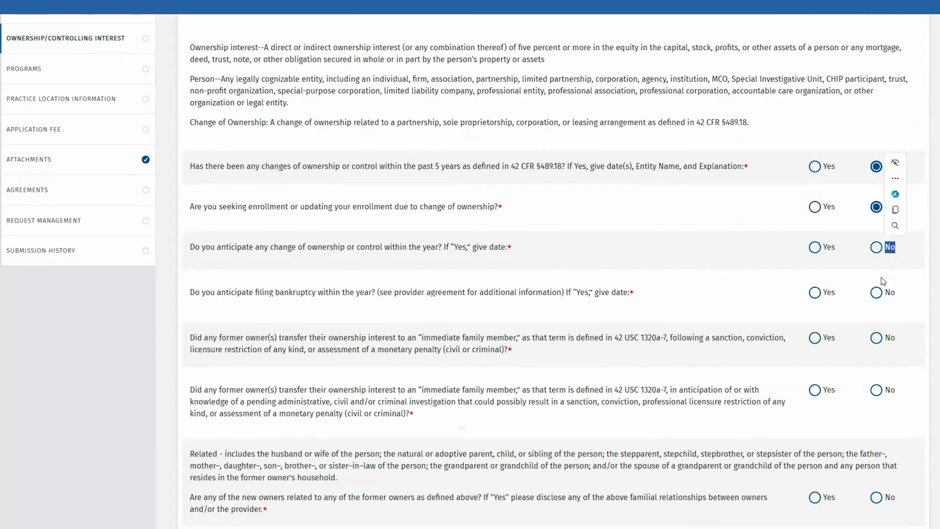
click(876, 292)
click(876, 337)
click(876, 390)
scroll(879, 390, down, 6)
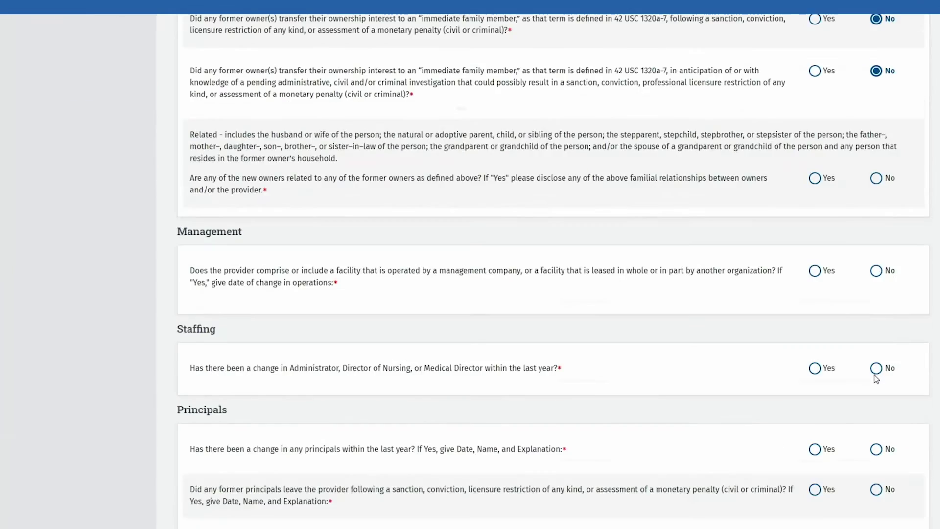
click(876, 98)
click(877, 191)
click(877, 288)
- Answer No to the six principals questions and the chain affiliation question, then save the section
scroll(877, 288, down, 4)
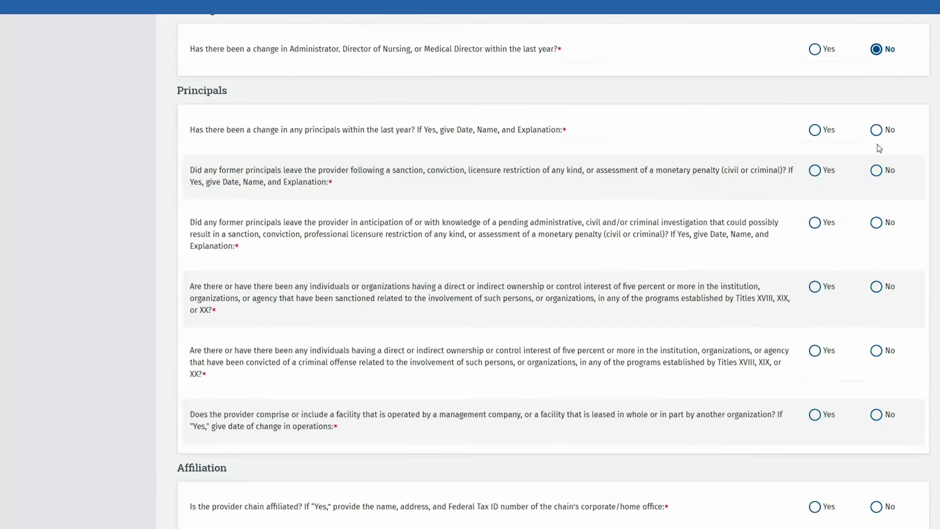
click(877, 130)
click(877, 170)
click(876, 222)
click(877, 286)
click(877, 351)
click(877, 414)
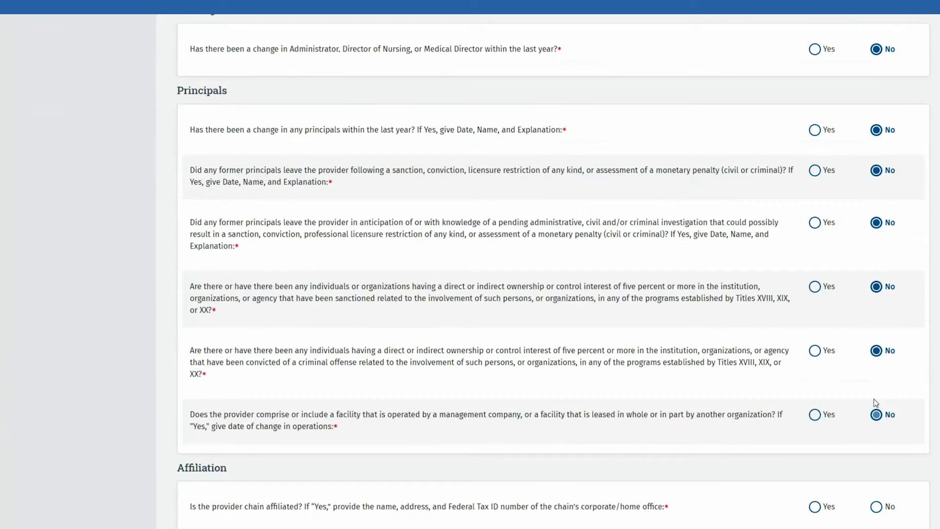
scroll(877, 414, down, 4)
click(877, 267)
scroll(866, 269, down, 8)
scroll(866, 268, down, 2)
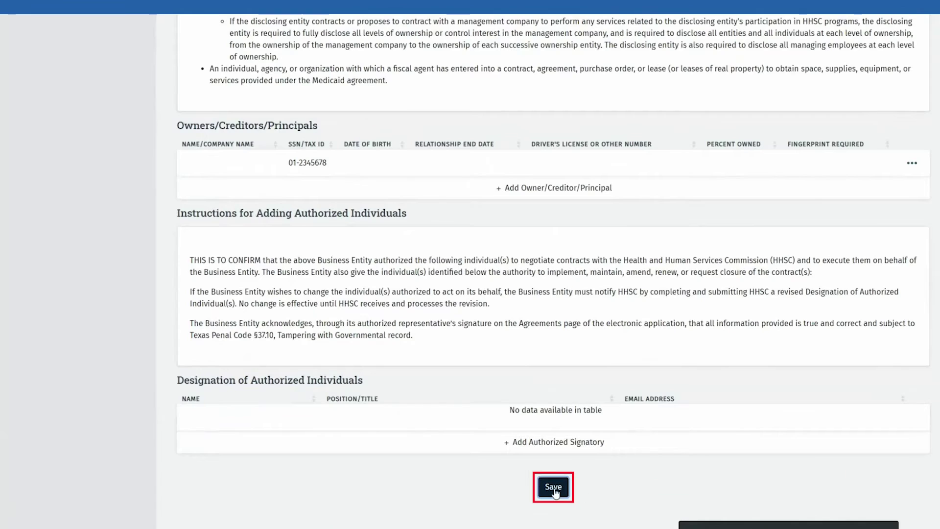
click(553, 487)
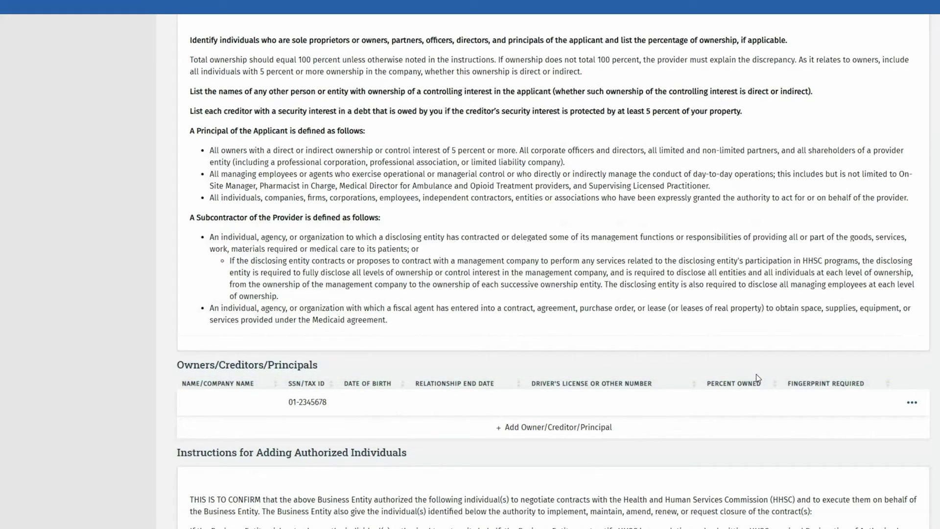
click(912, 402)
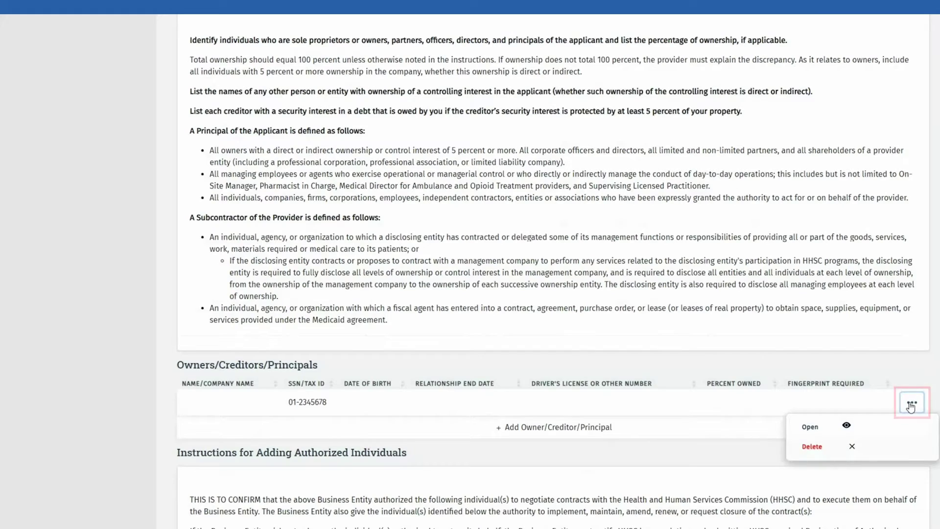
- Remove the listed owner record, then look up and verify a new owner by their SSN
click(814, 453)
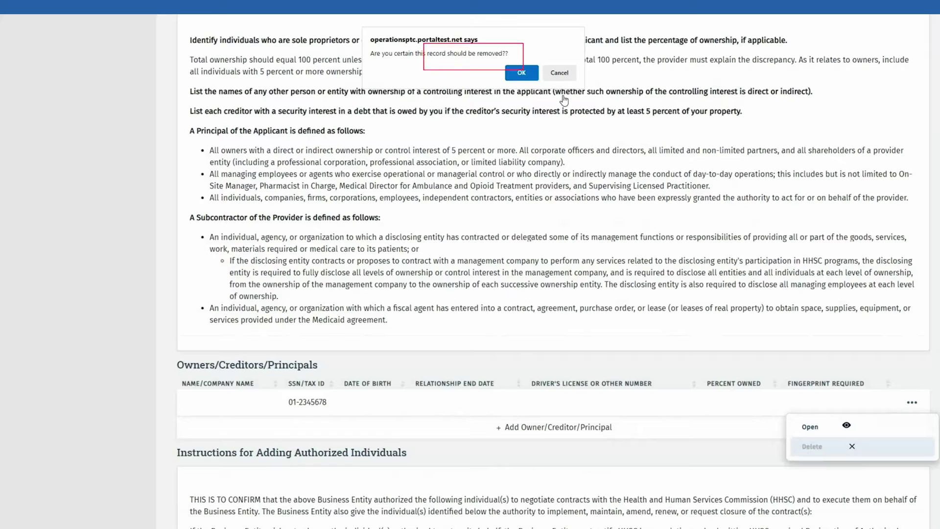
click(522, 73)
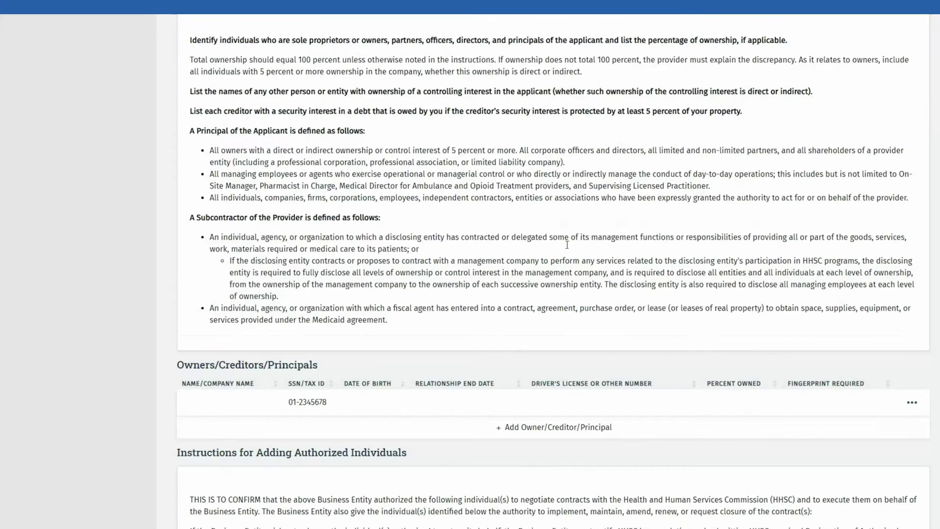
click(490, 434)
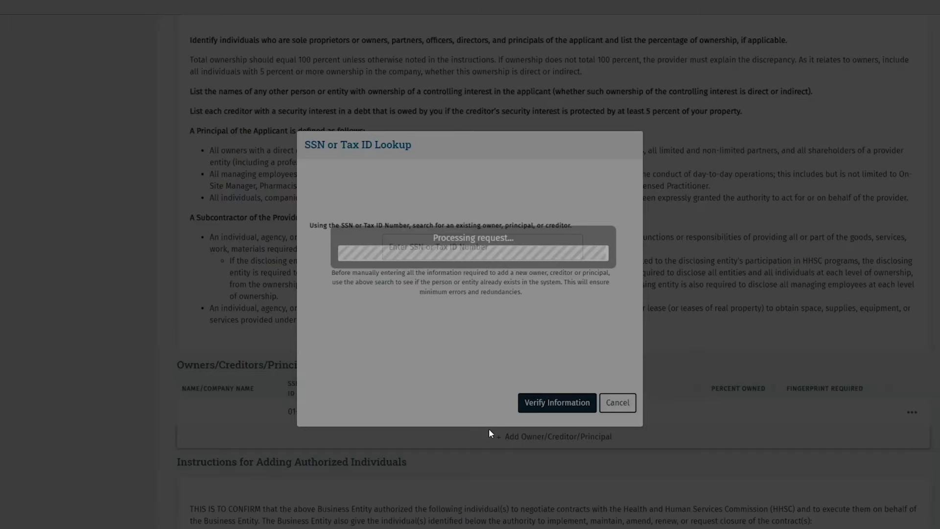
click(397, 253)
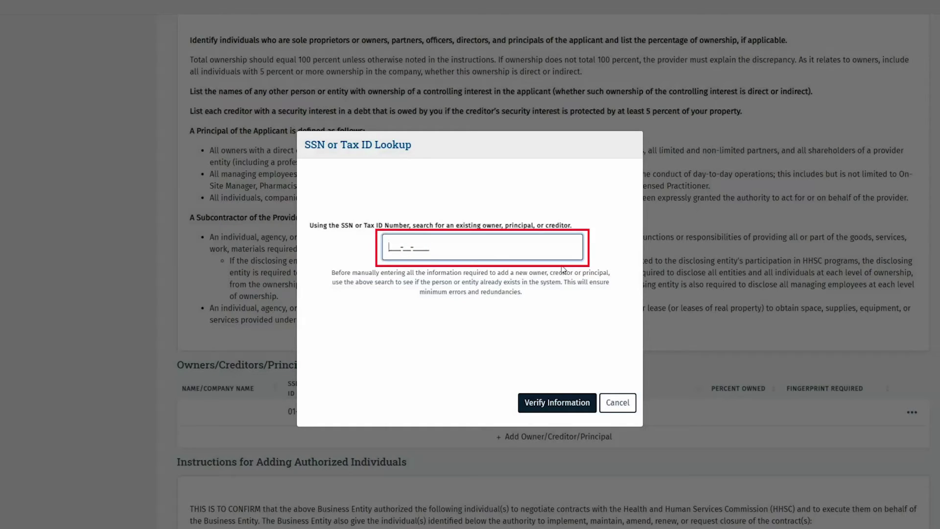
text(111111111)
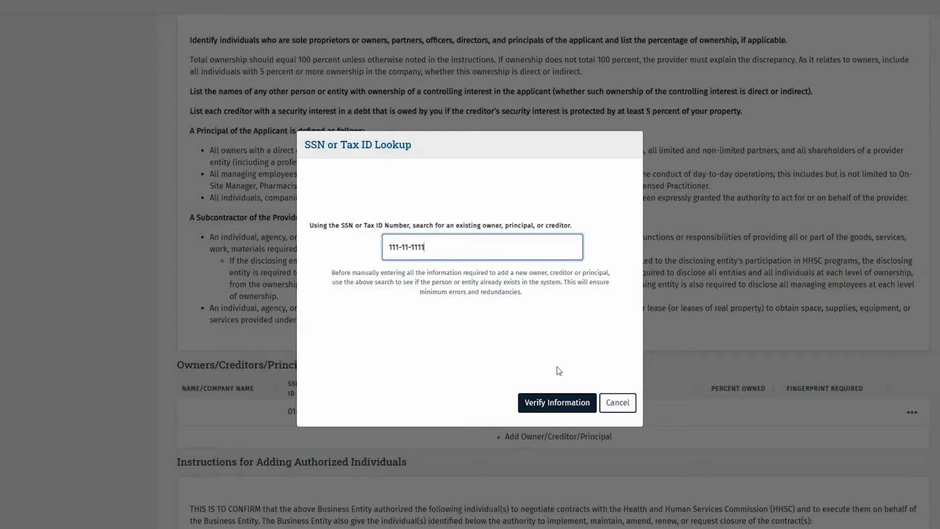
click(562, 402)
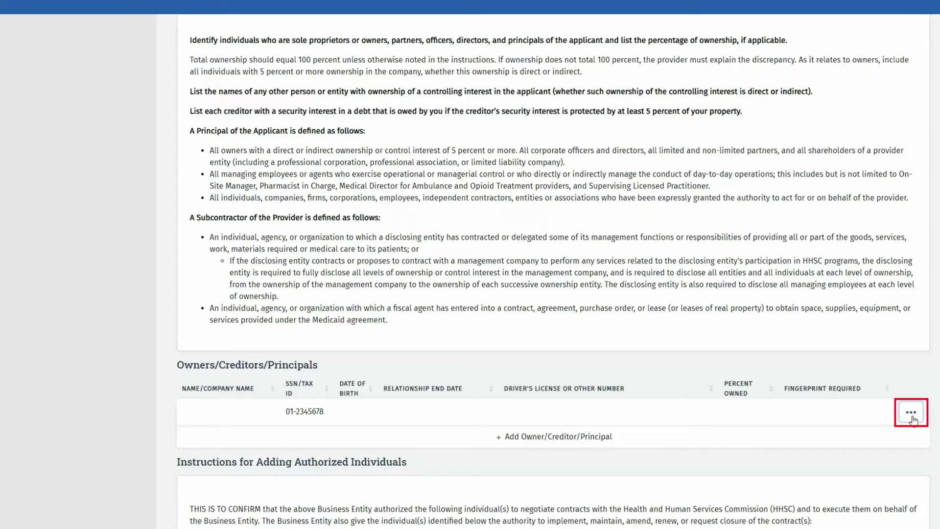
- Open the owner's record, change the driver's license expiration to 01/01/2028, and save Basic Information
click(912, 414)
click(856, 437)
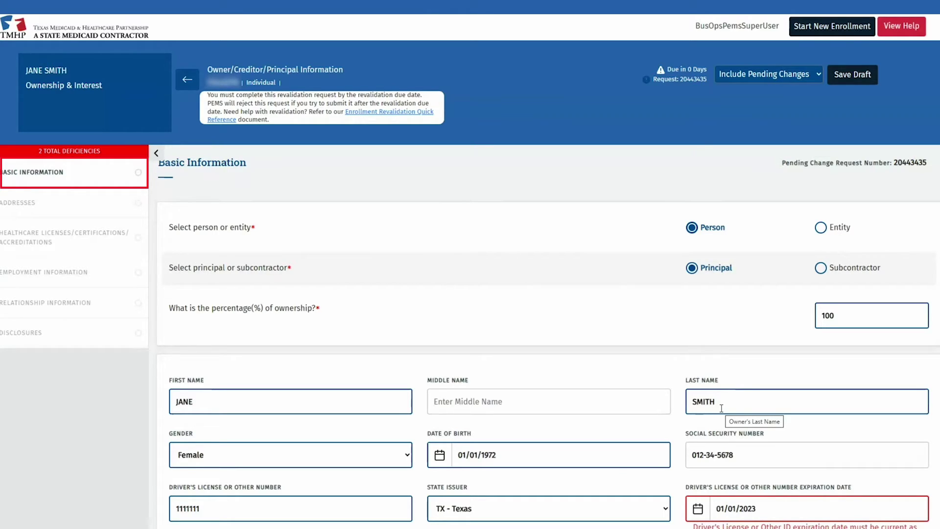
scroll(722, 408, down, 2)
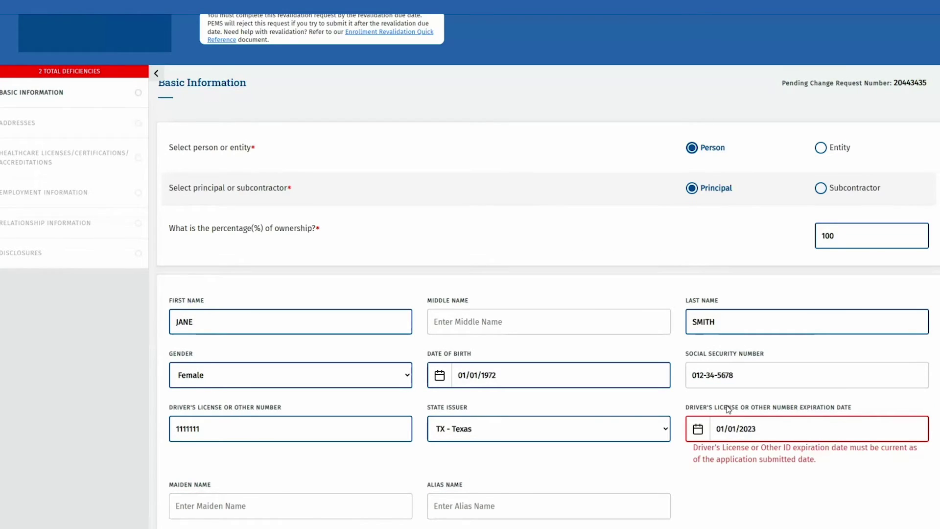
scroll(782, 359, down, 2)
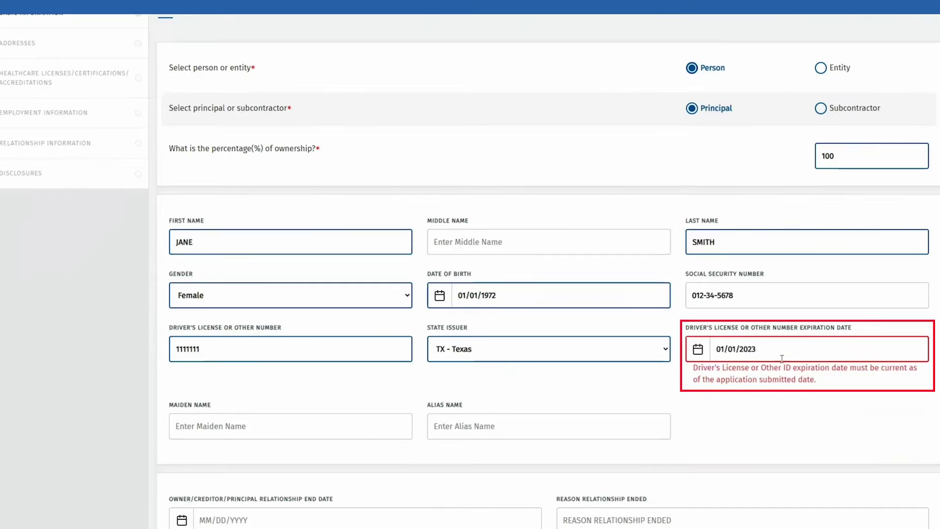
click(782, 358)
key(BackSpace)
text(8)
scroll(547, 518, down, 2)
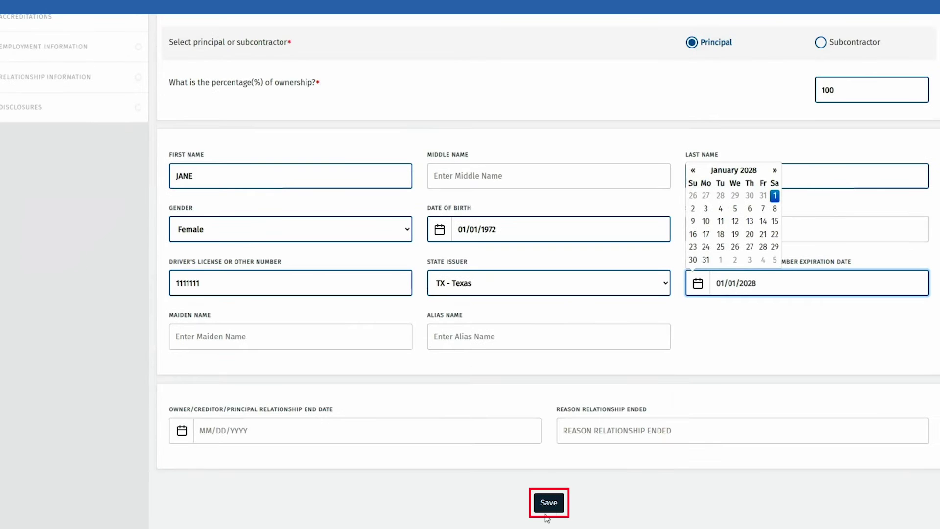
click(549, 506)
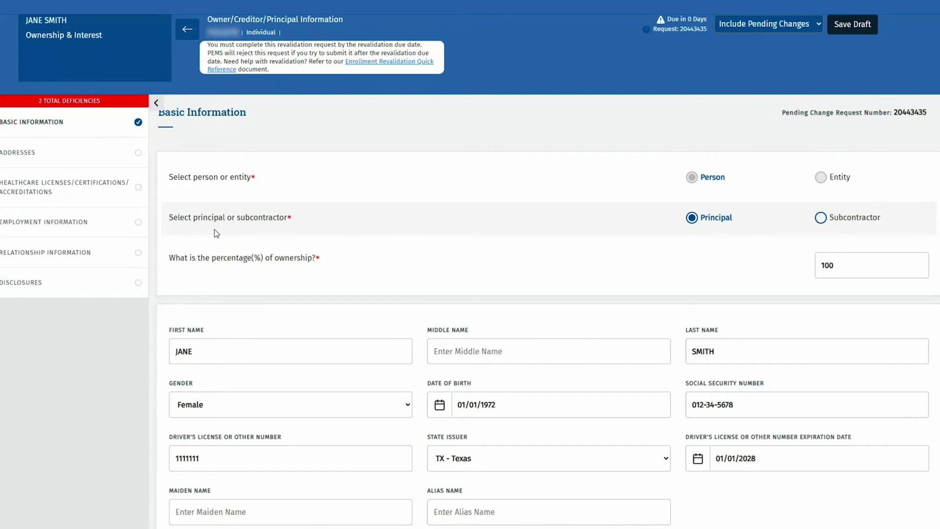
- Verify the owner's physical address, make billing the same as physical, and save the addresses
click(101, 159)
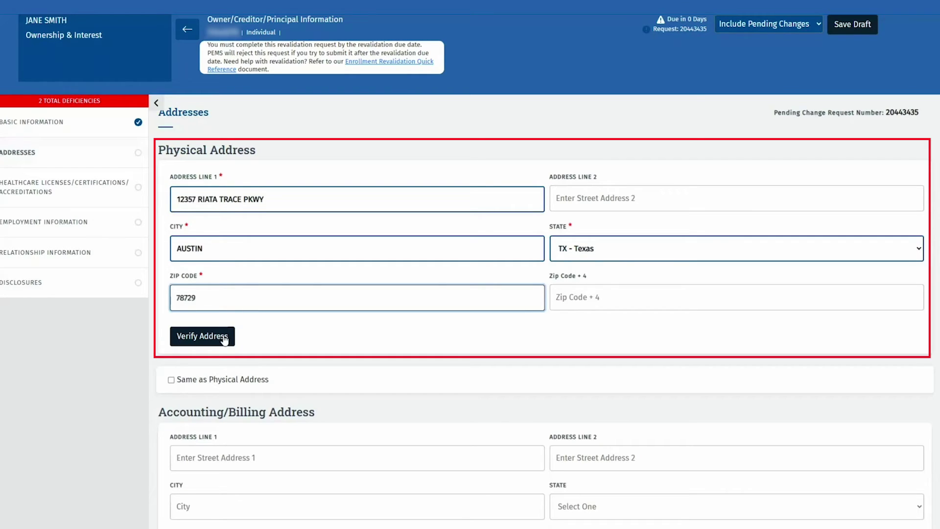
click(224, 339)
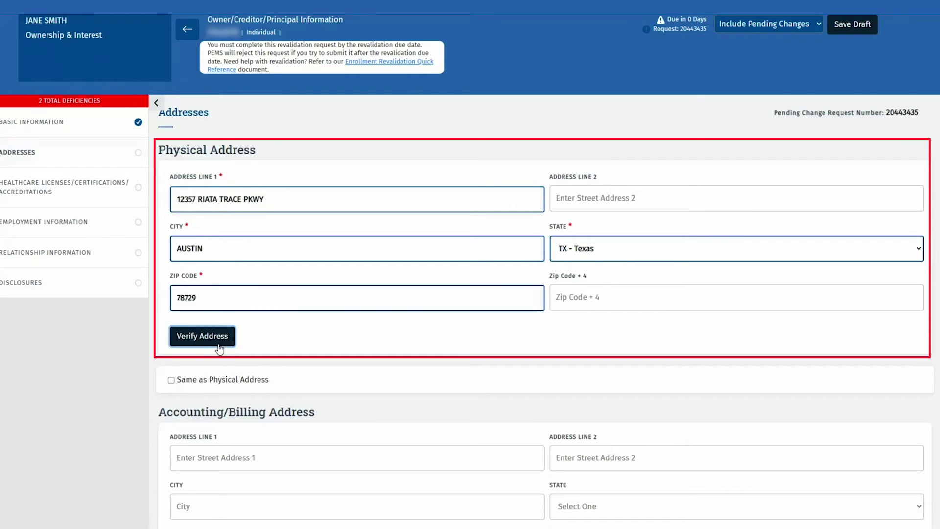
scroll(274, 344, down, 3)
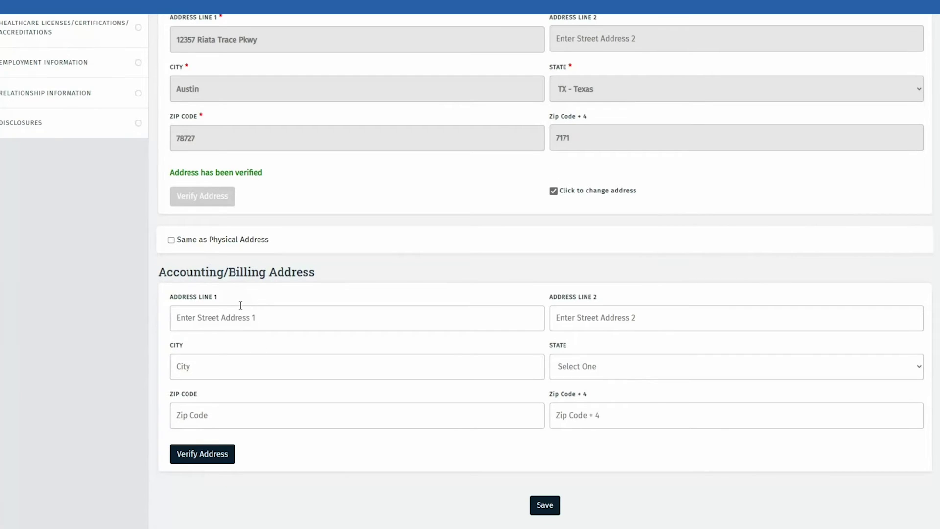
click(172, 240)
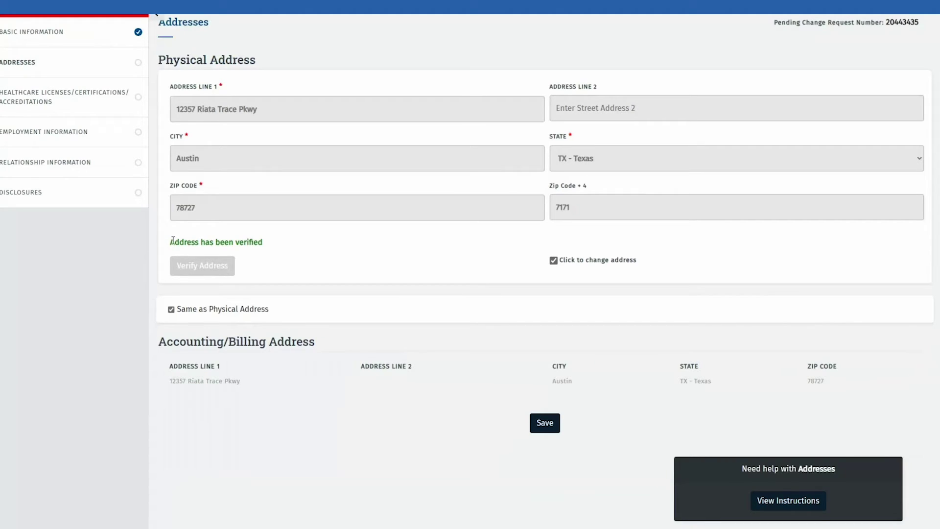
click(549, 424)
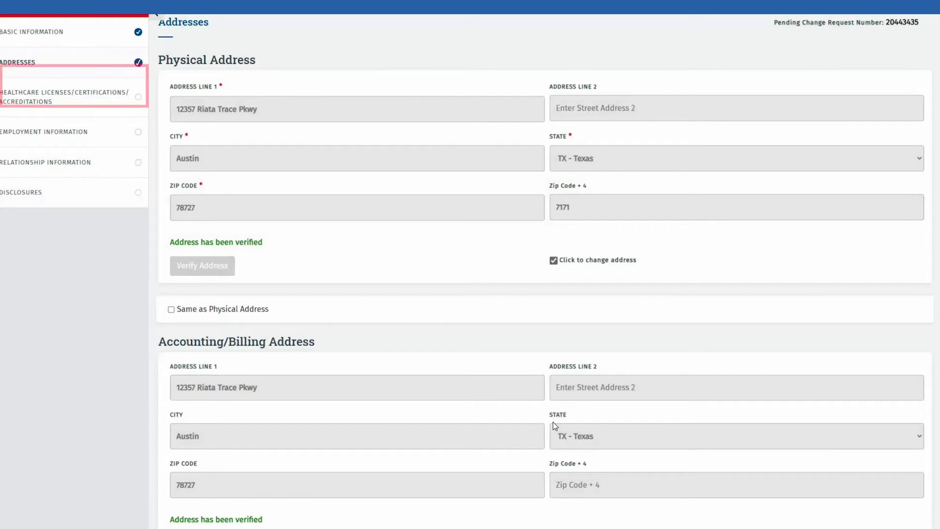
click(116, 114)
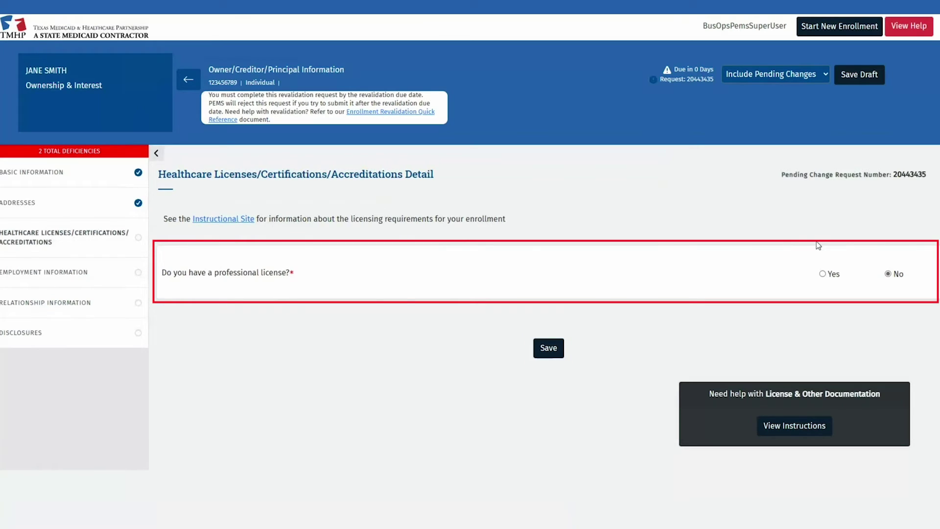
- Answer Yes to a professional license and add a Licensed Professional Counselor license from the Texas counselors board
click(823, 274)
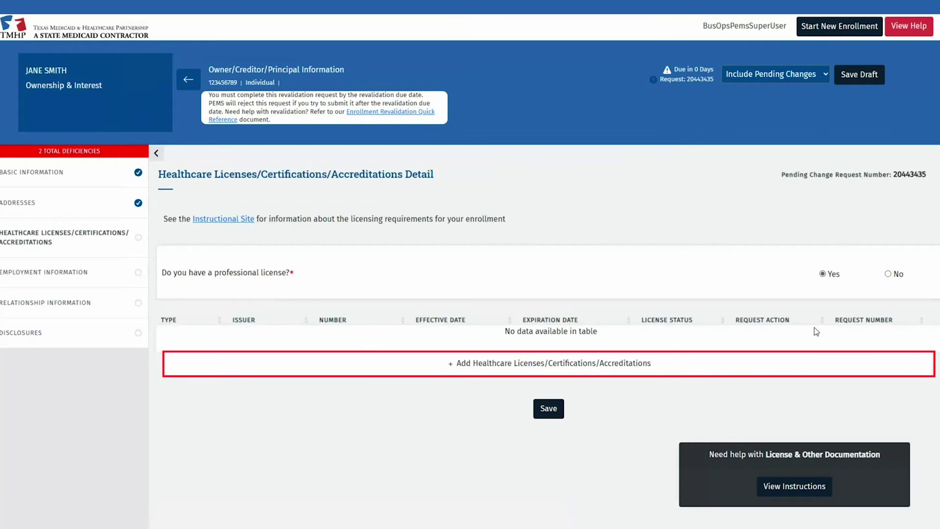
click(745, 369)
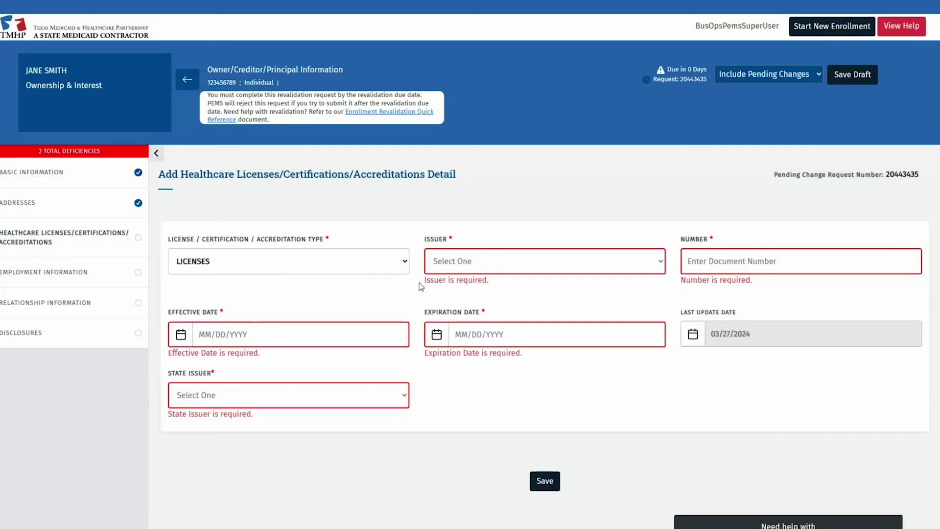
click(426, 283)
click(465, 325)
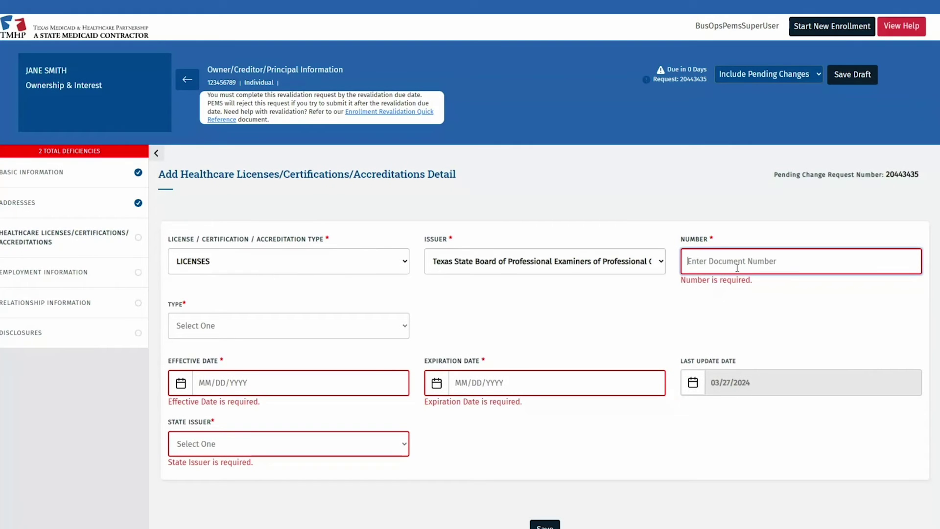
text(12345)
click(288, 326)
click(235, 342)
- Set the license dates 01/08/2010 to 06/30/2025, state issuer TX, and save the licenses section
click(249, 368)
text(01/08/2010)
click(456, 371)
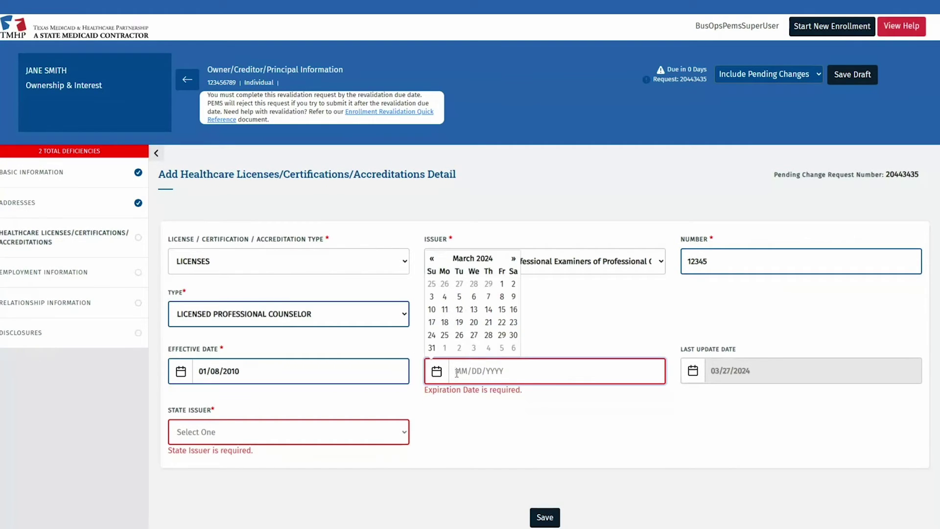
text(06/30/2025)
click(289, 432)
click(206, 342)
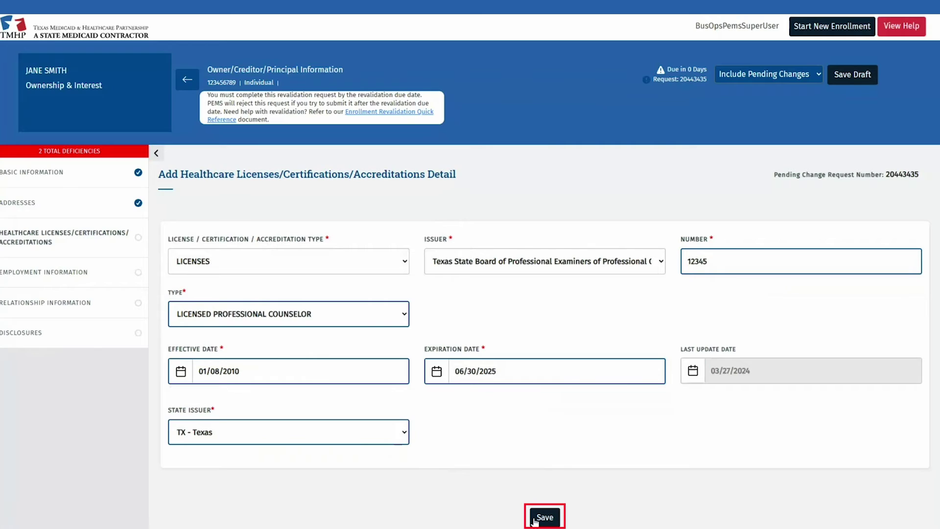
click(544, 517)
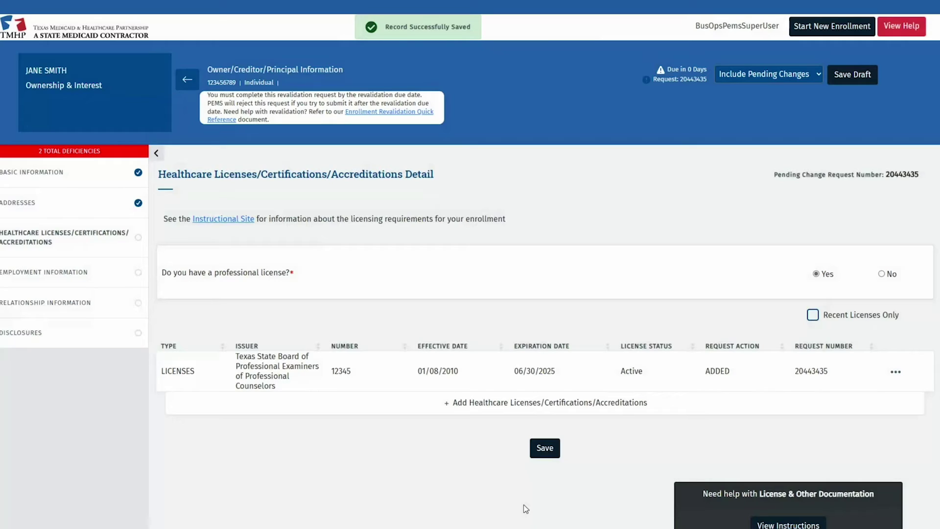
click(546, 450)
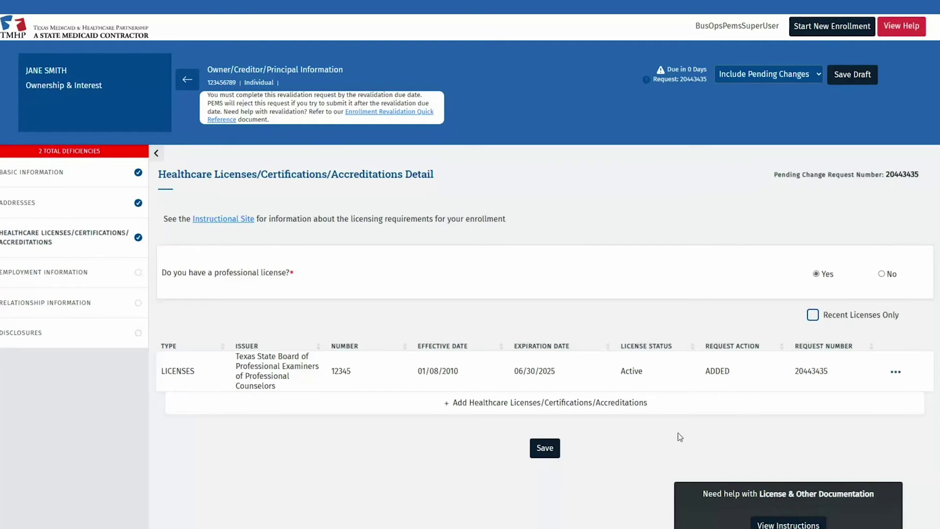
click(893, 373)
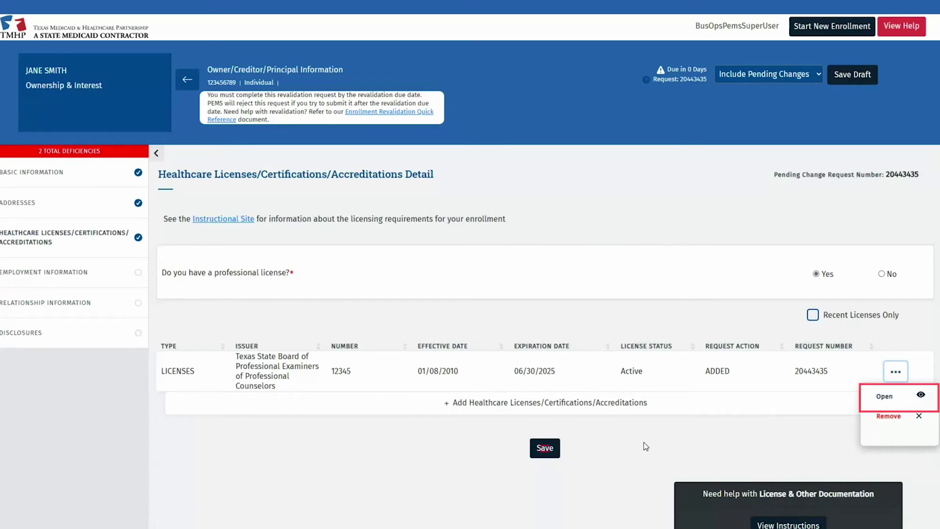
click(597, 453)
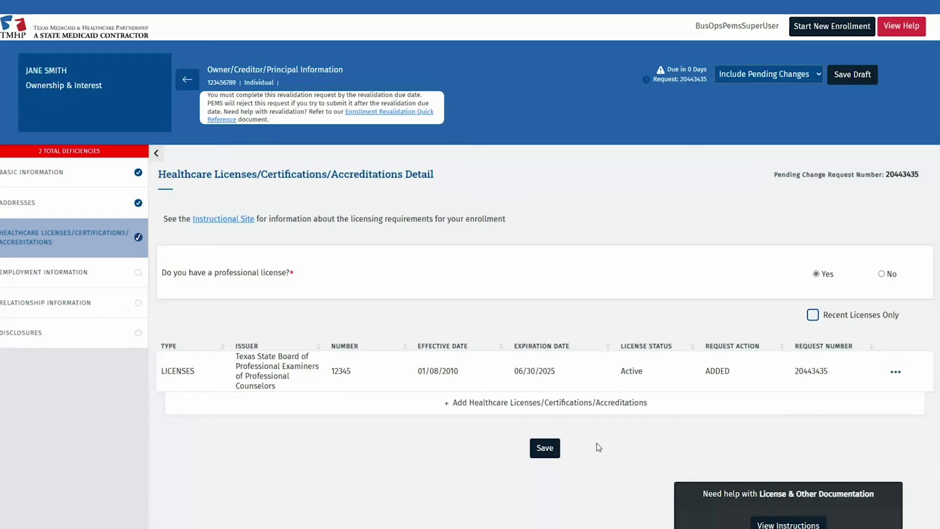
- Enter employment as job title OWNER, duties OVERSEE PRACTICE, role Owner, starting 01/01/2010
click(111, 279)
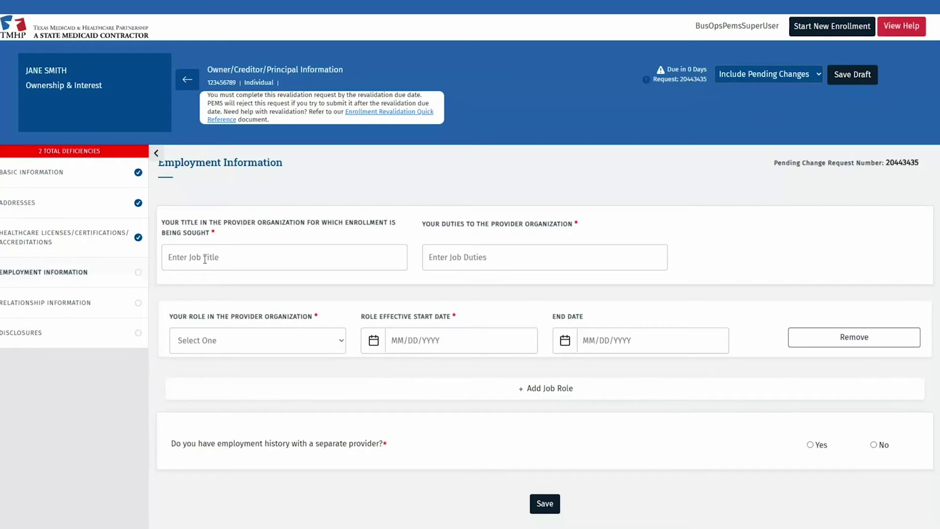
click(205, 260)
text(OWNER)
key(Tab)
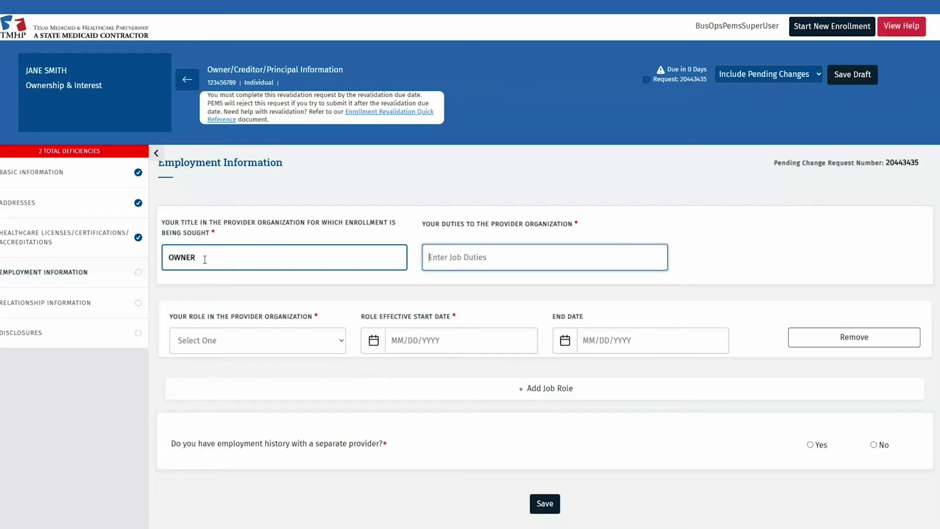
text(OVERSEE PRACTICE)
key(Tab)
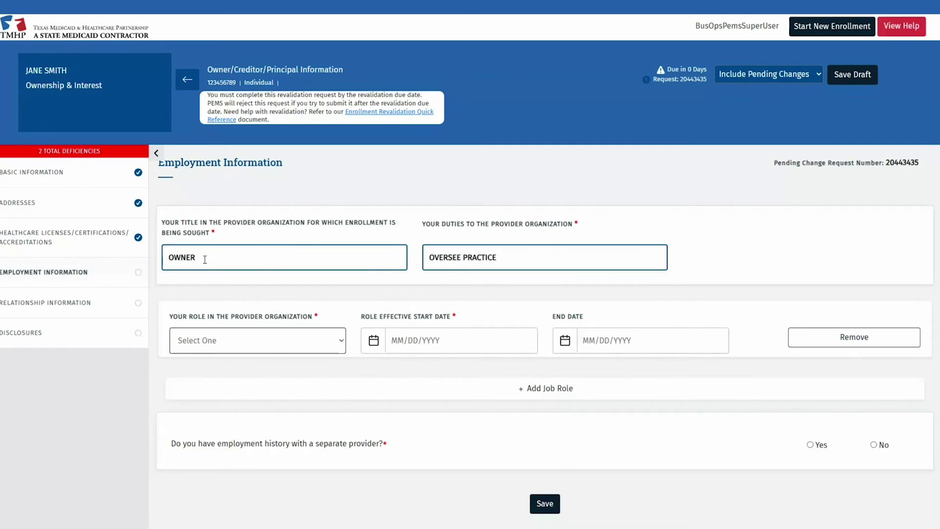
key(o)
key(w)
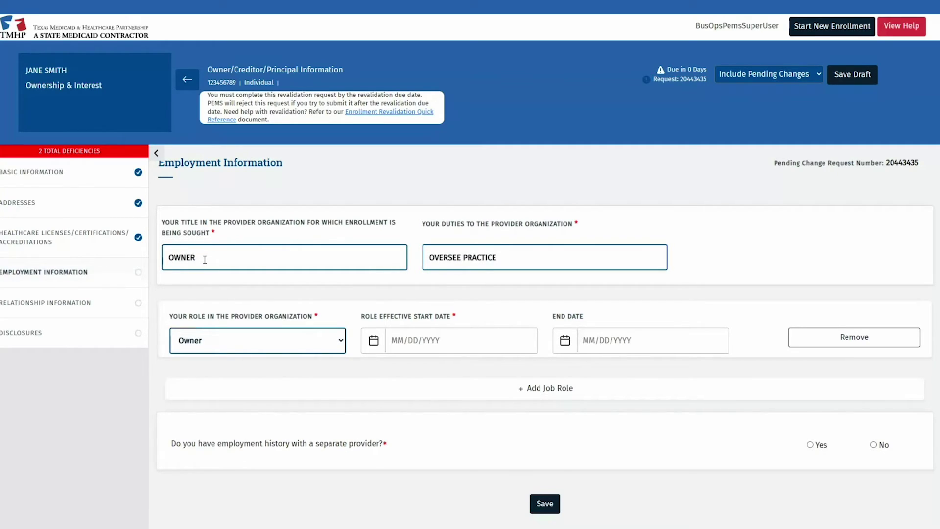
key(Tab)
key(Tab)
text(01/)
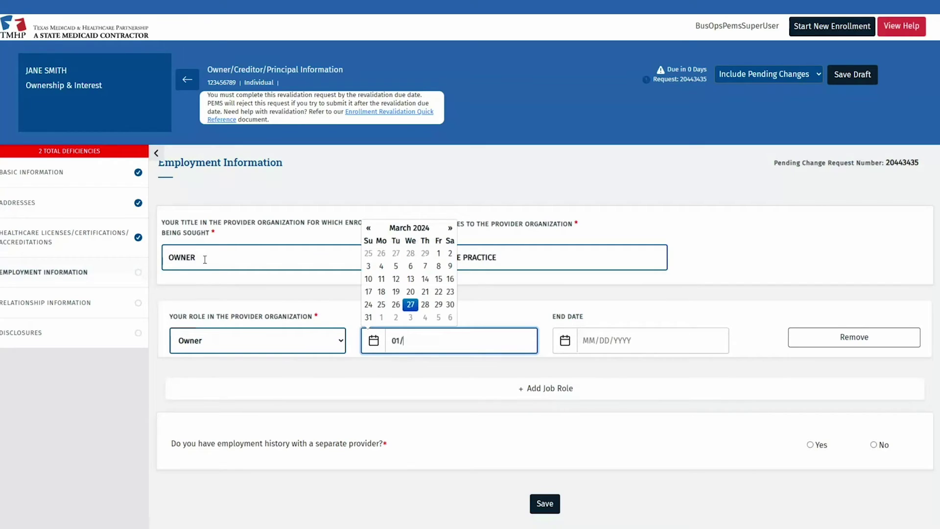
text(01/2010)
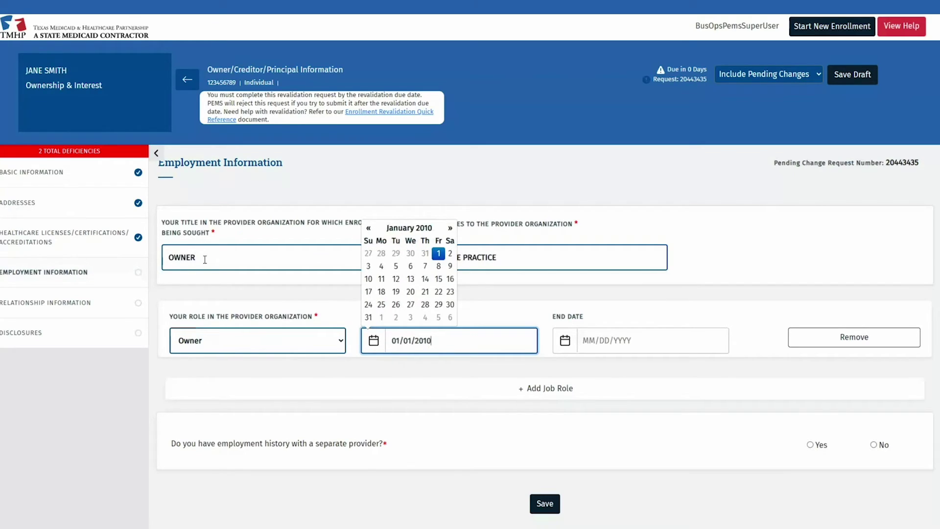
key(Tab)
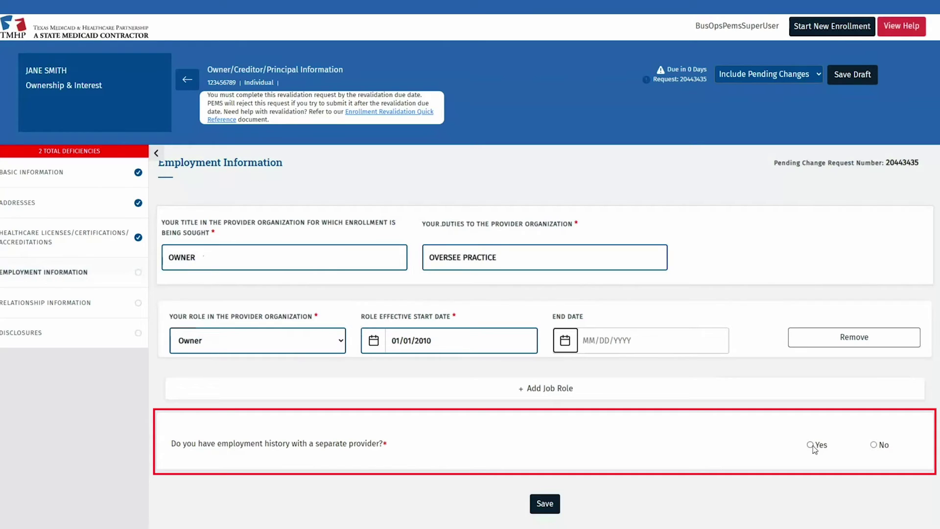
- Answer No to employment history with a separate provider and save the Employment Information
click(810, 445)
scroll(707, 219, down, 5)
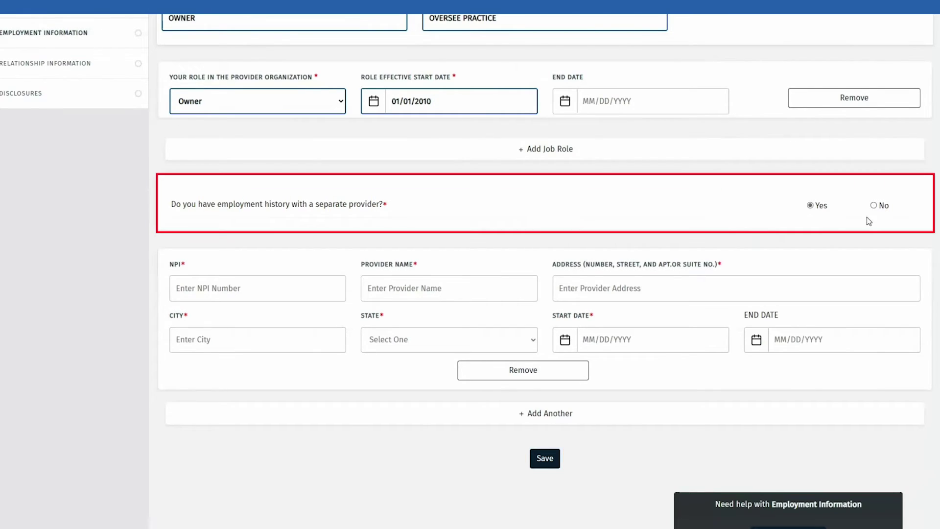
click(874, 206)
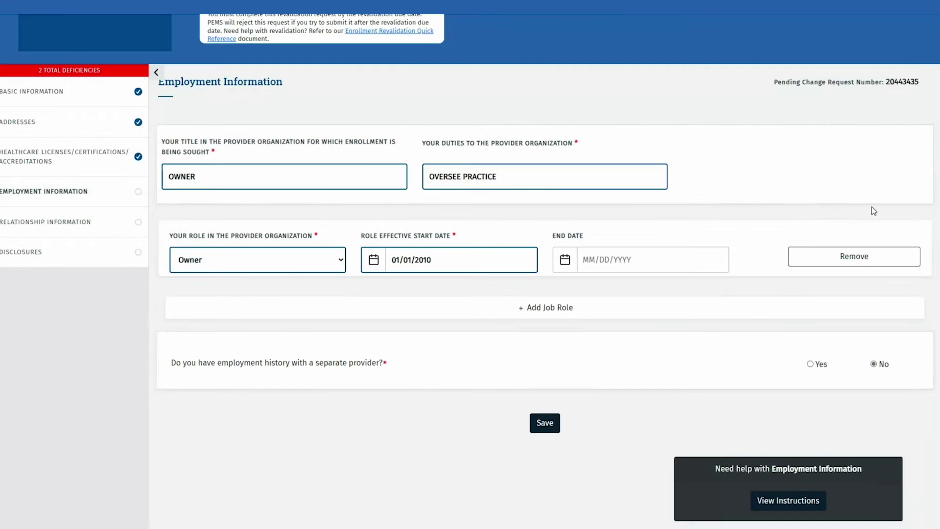
click(545, 423)
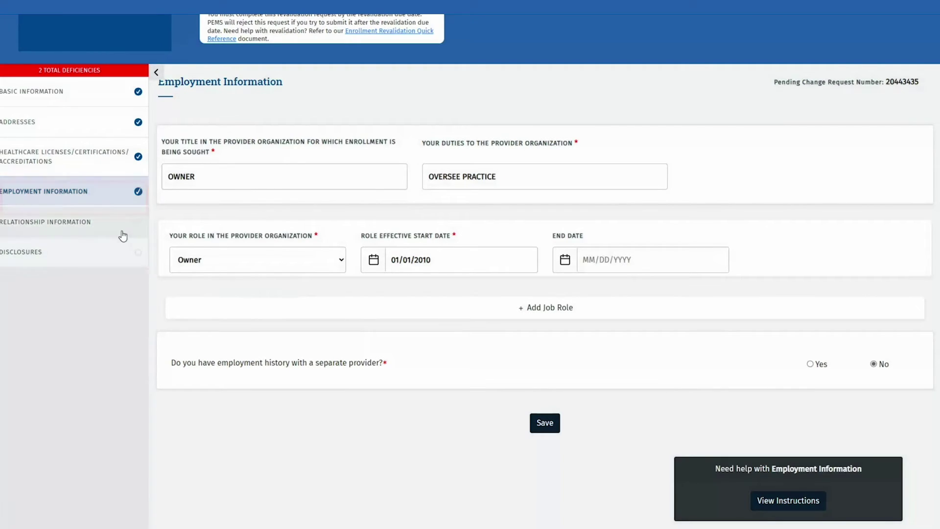
- Set the separate-provider relationship question to No and save the Relationship Information
click(121, 231)
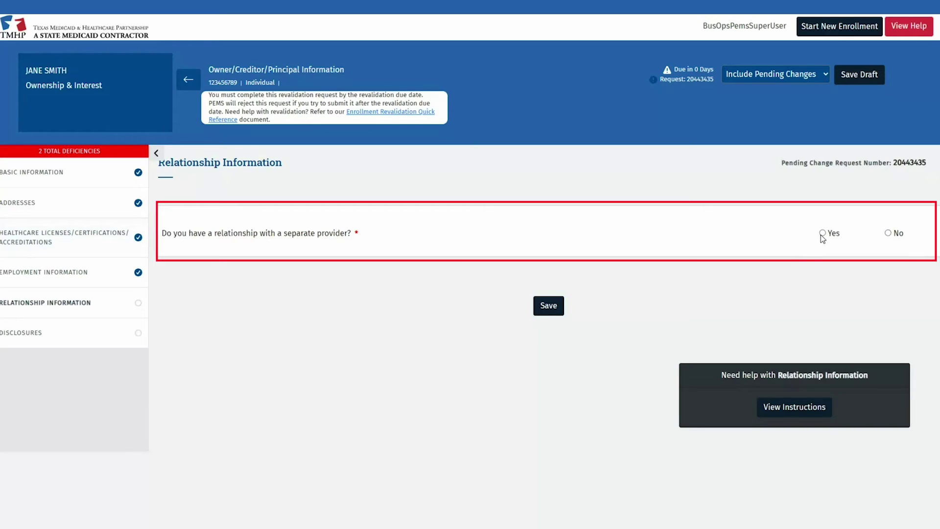
click(821, 234)
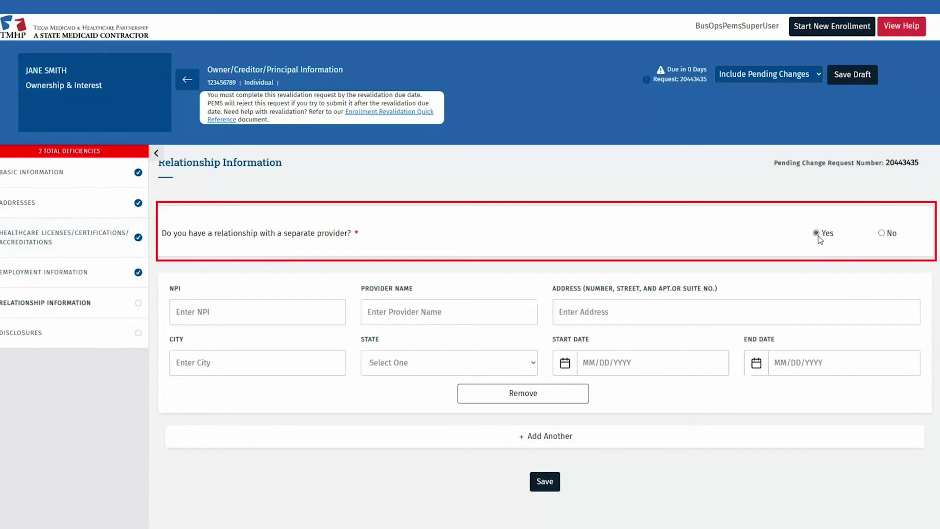
click(882, 233)
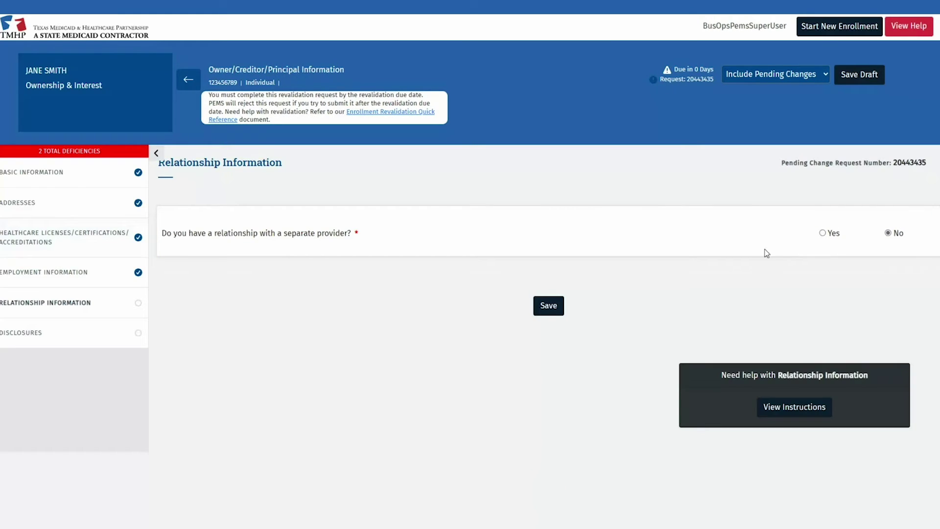
click(548, 305)
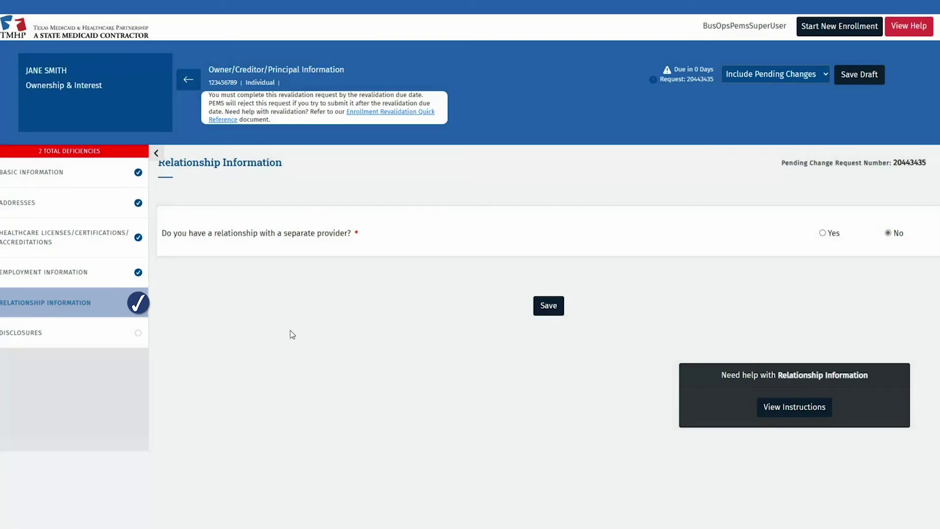
click(105, 336)
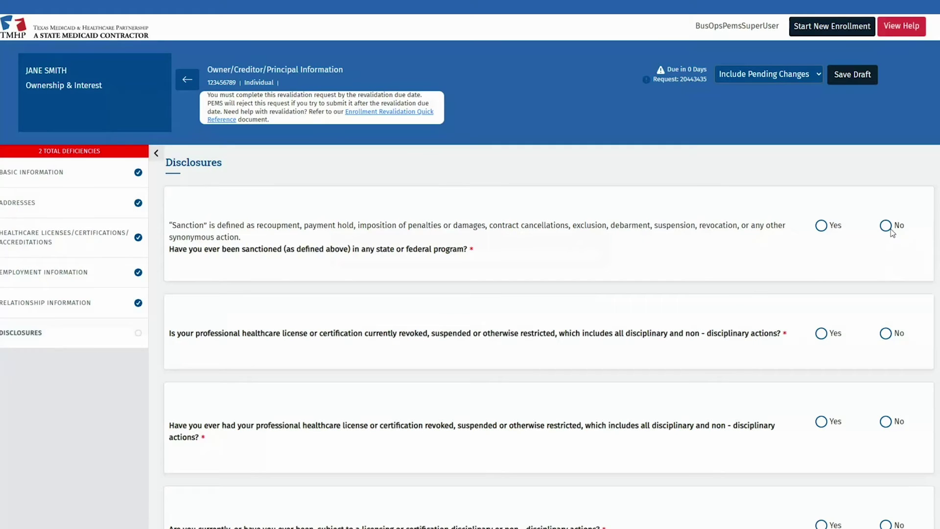
- Answer the disclosures No with United States citizenship Yes, save, and confirm proceeding without attachments
click(887, 228)
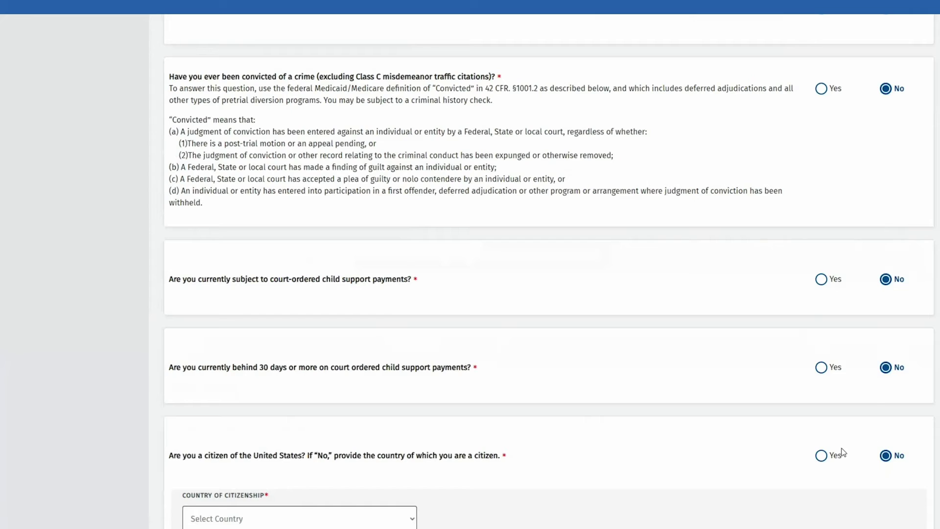
click(822, 455)
scroll(701, 323, down, 5)
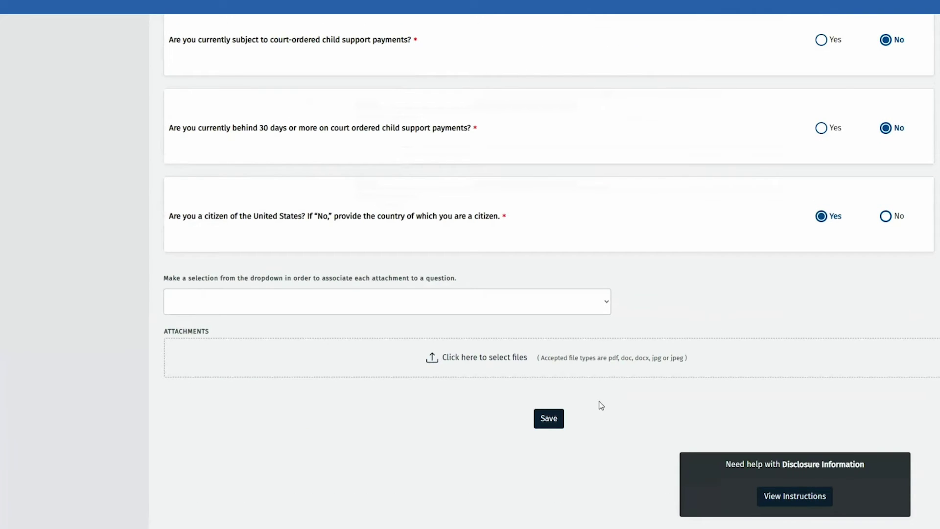
click(549, 418)
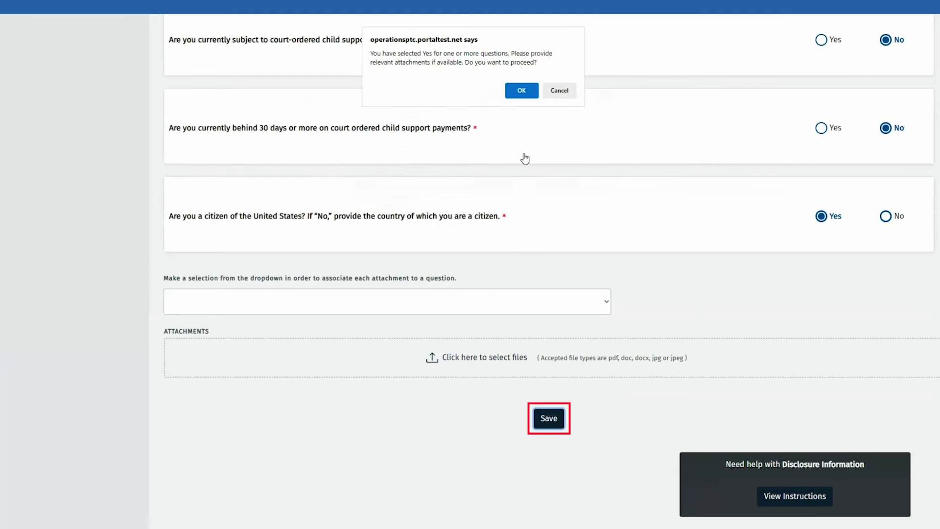
click(530, 91)
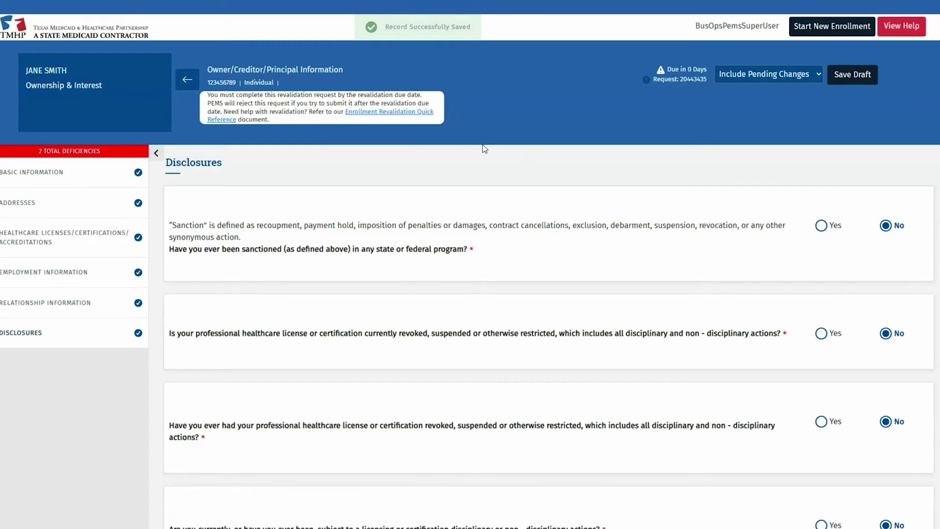
- Go back to the Ownership/Controlling Interest page and scroll down to Designation of Authorized Individuals
click(193, 86)
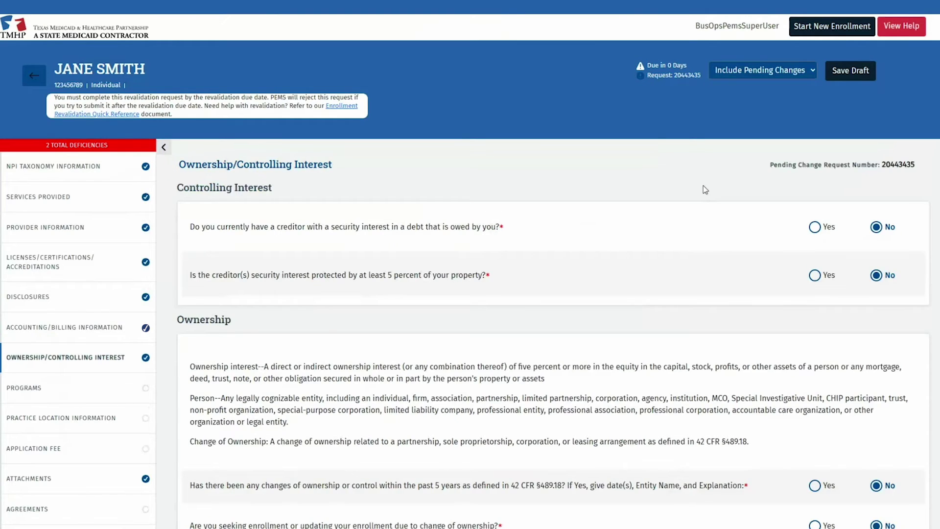
scroll(705, 190, down, 5)
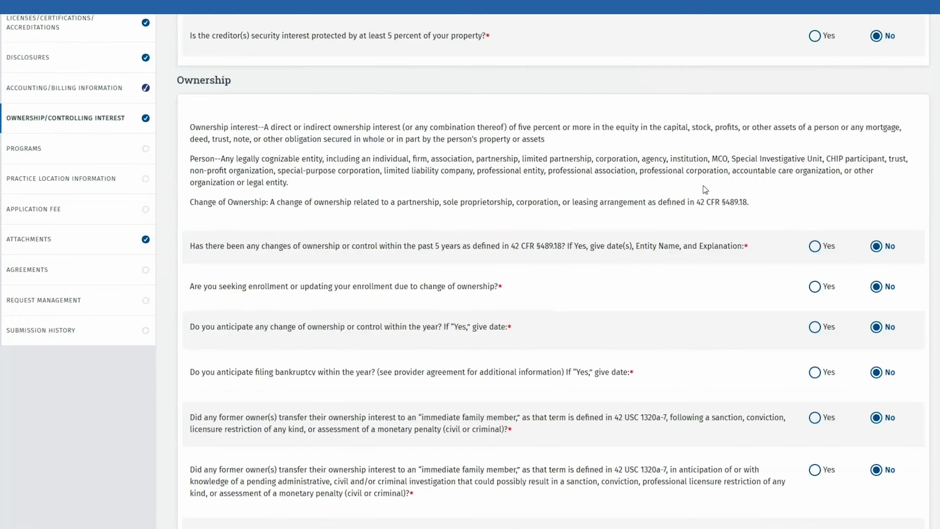
scroll(705, 191, down, 10)
scroll(704, 189, down, 5)
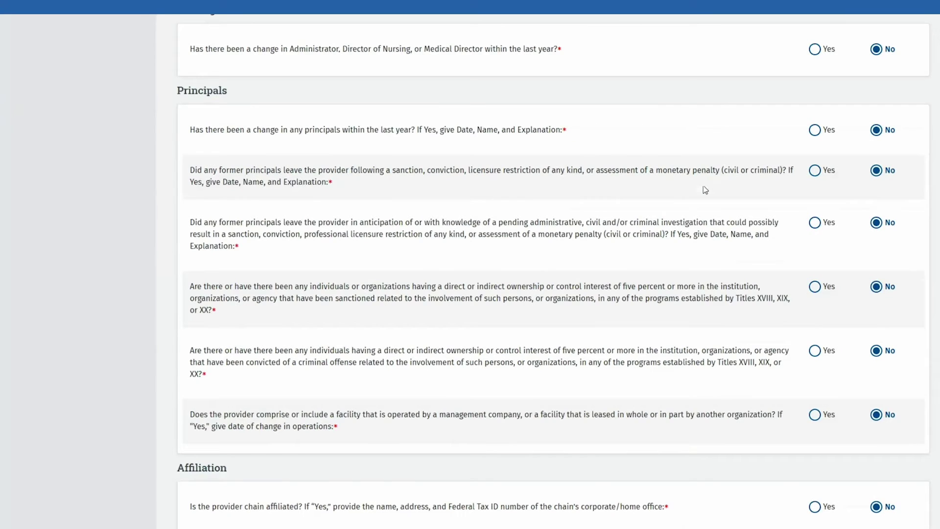
scroll(705, 190, down, 5)
scroll(705, 190, down, 5)
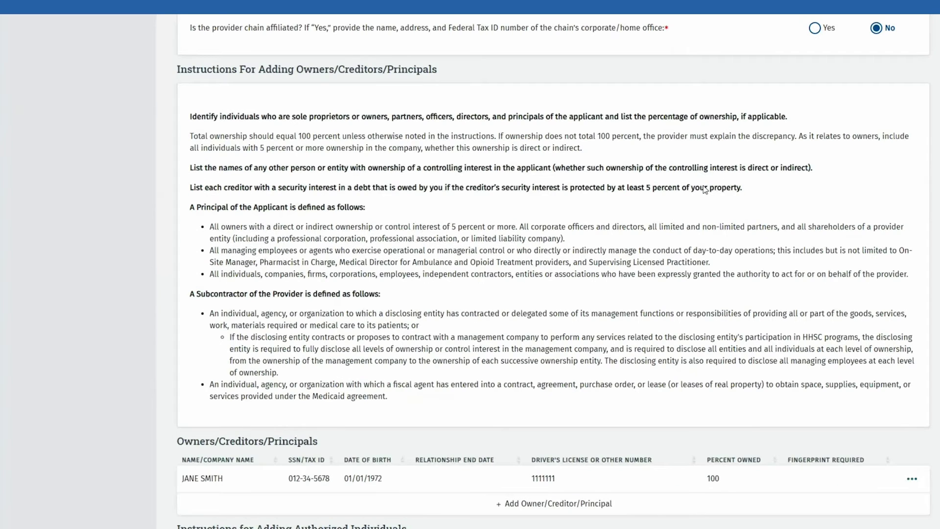
scroll(705, 190, down, 2)
scroll(705, 190, down, 3)
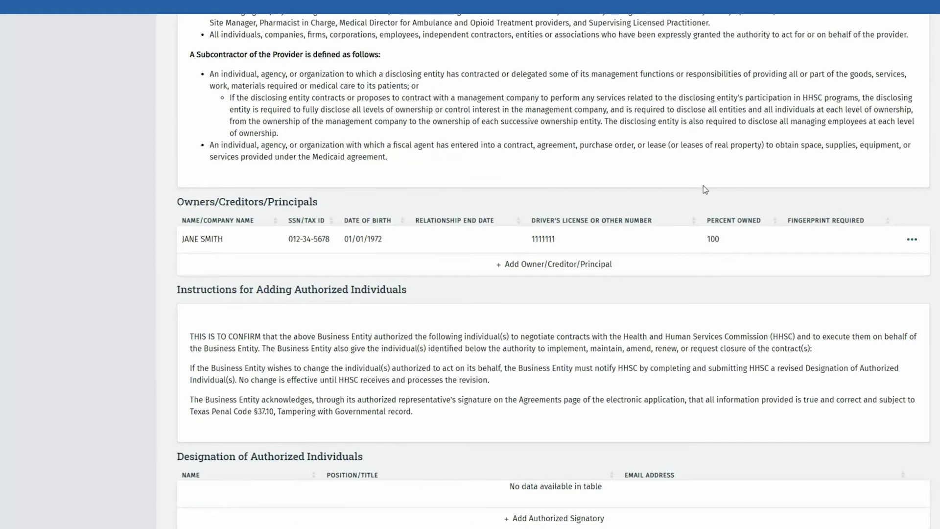
scroll(705, 190, down, 2)
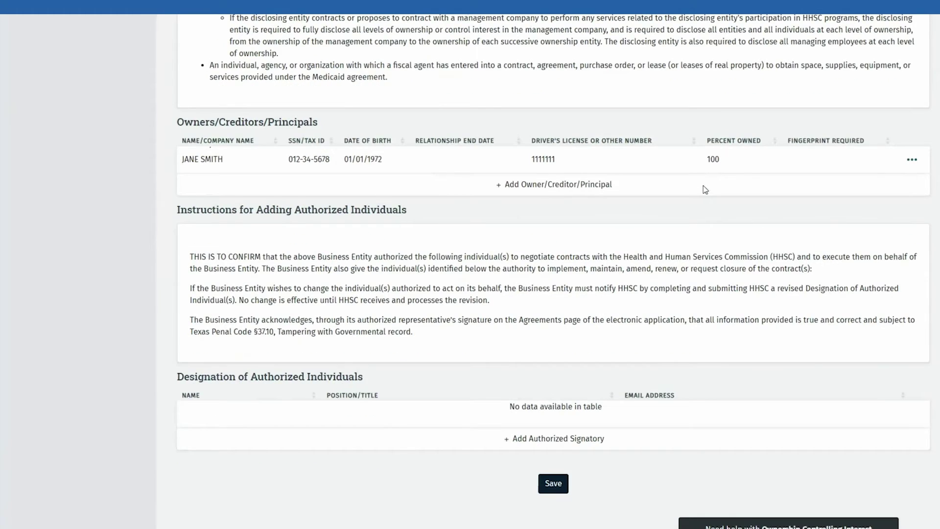
scroll(705, 190, down, 2)
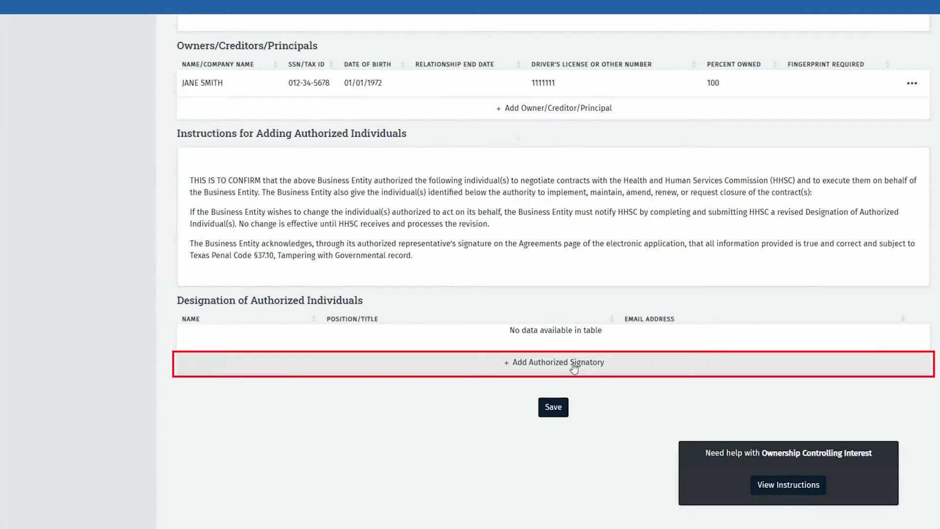
- Add the owner as an authorized signatory with their e-mail address and save the ownership section
click(609, 365)
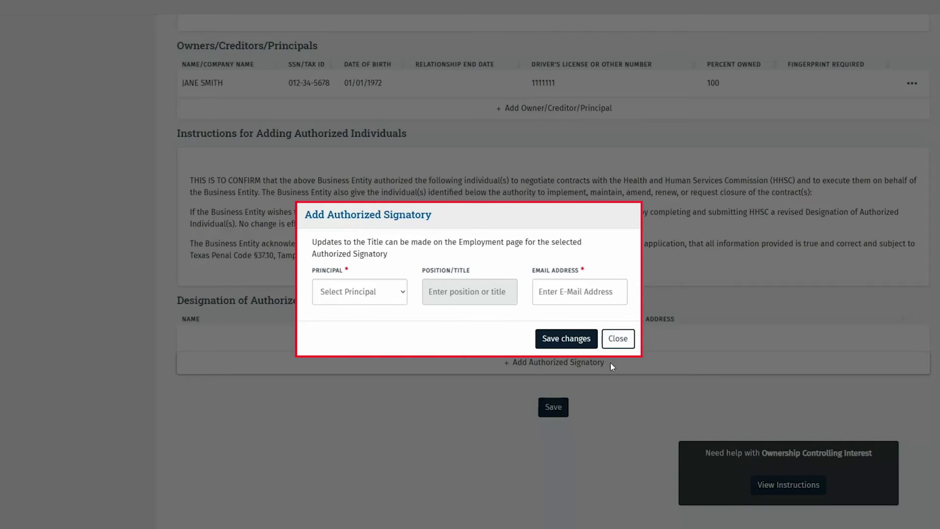
click(392, 297)
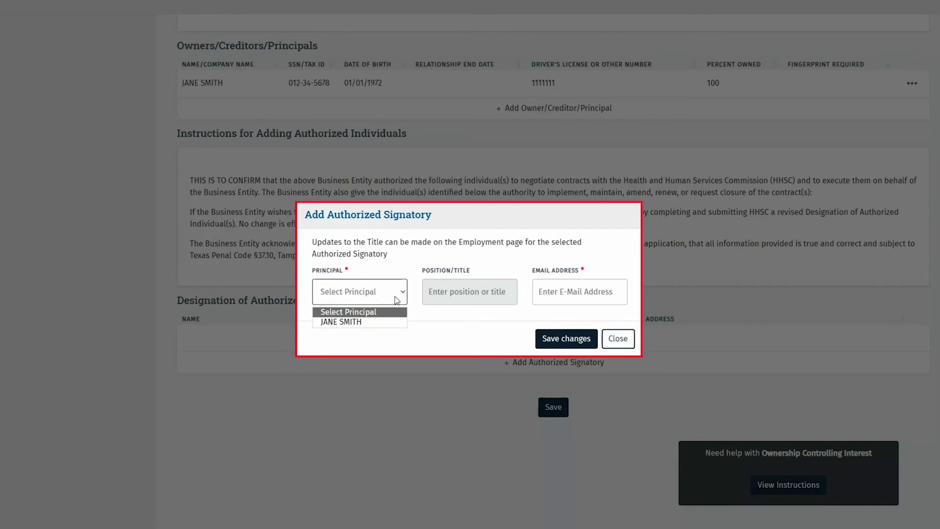
click(386, 324)
click(591, 291)
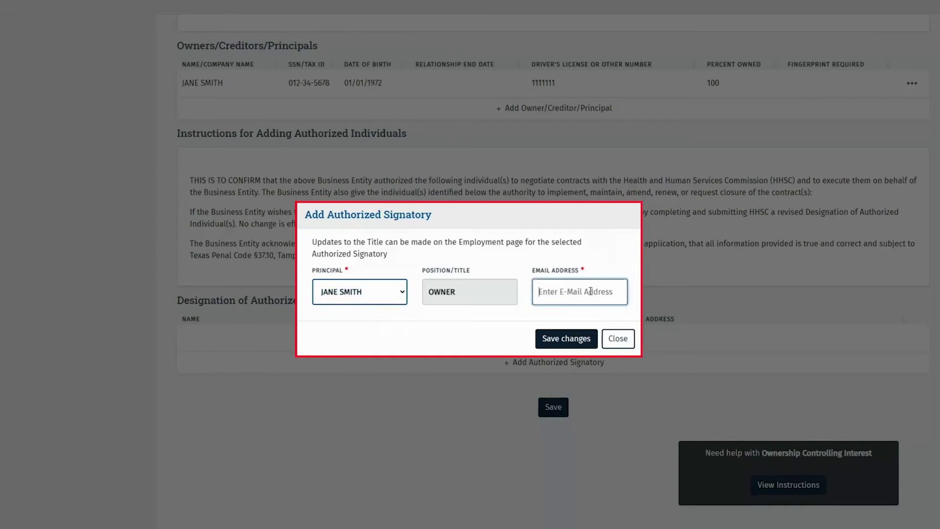
text(jane.smith@email.com)
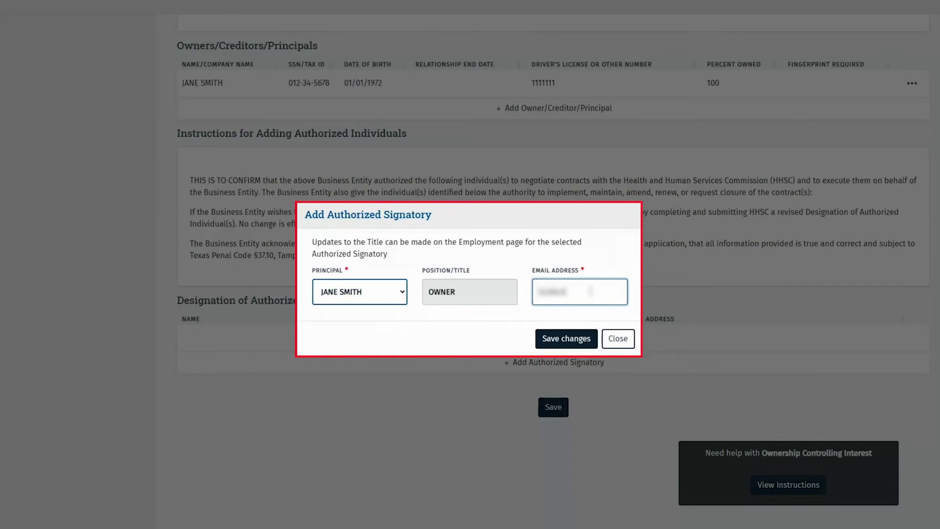
text(@email.com)
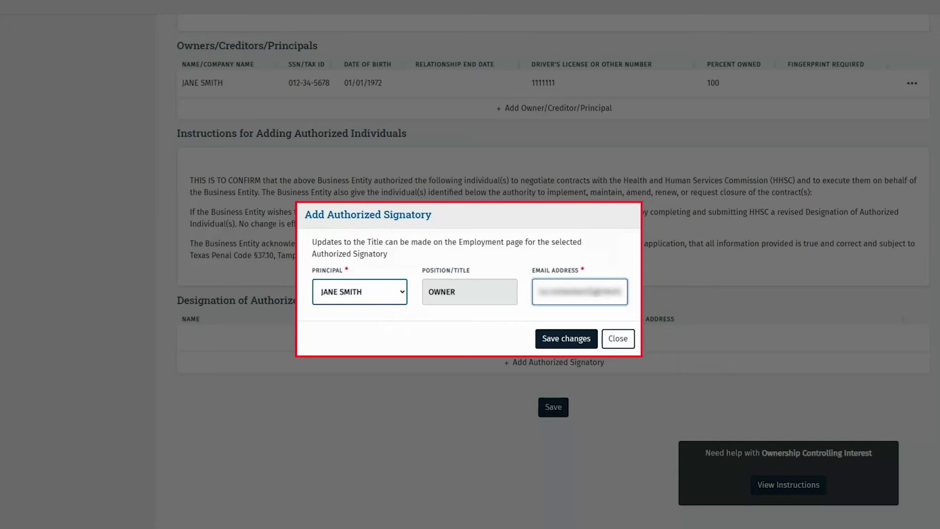
click(572, 337)
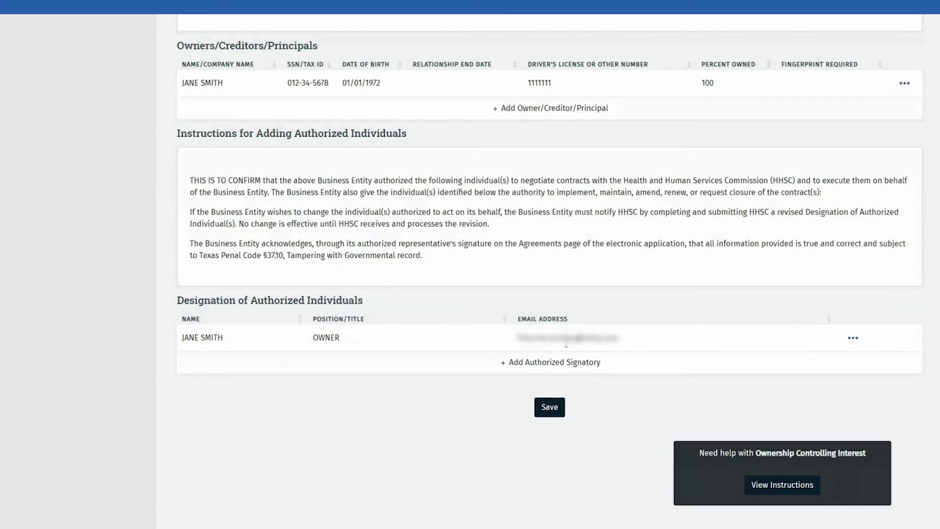
click(541, 408)
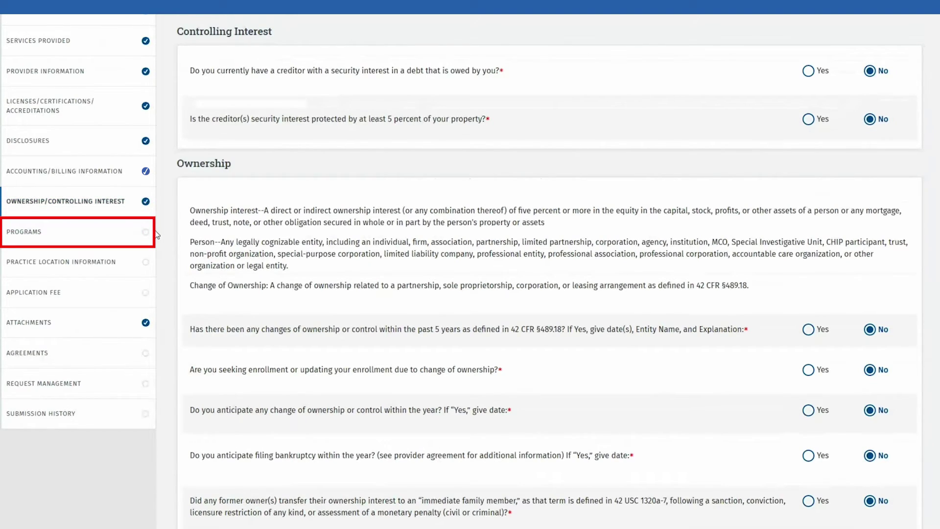
click(147, 232)
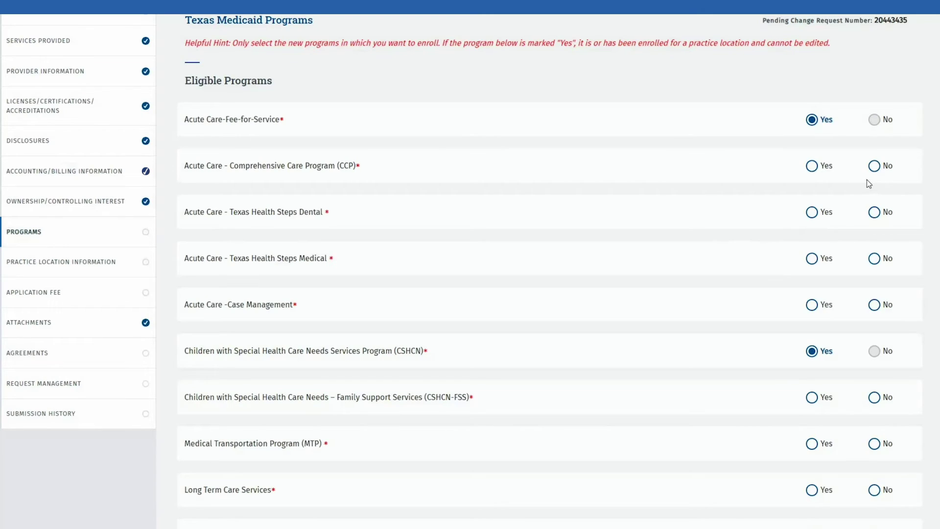
click(874, 166)
click(874, 212)
click(874, 258)
click(874, 304)
scroll(876, 307, down, 2)
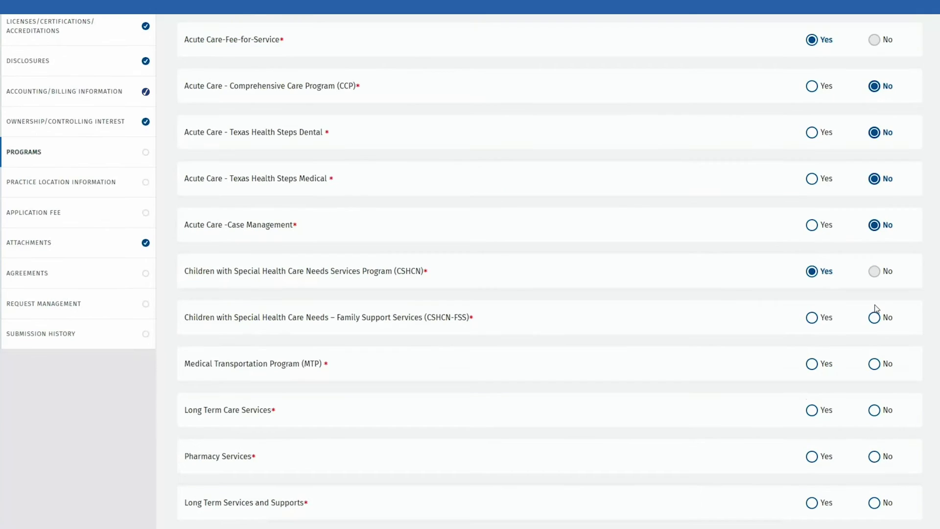
scroll(876, 308, down, 2)
click(875, 238)
click(875, 284)
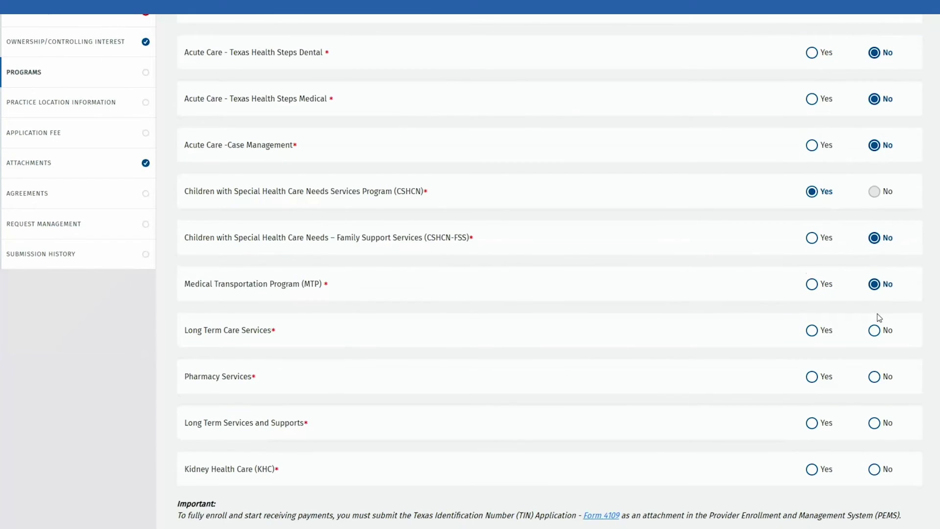
click(875, 330)
click(875, 377)
click(876, 424)
double_click(875, 469)
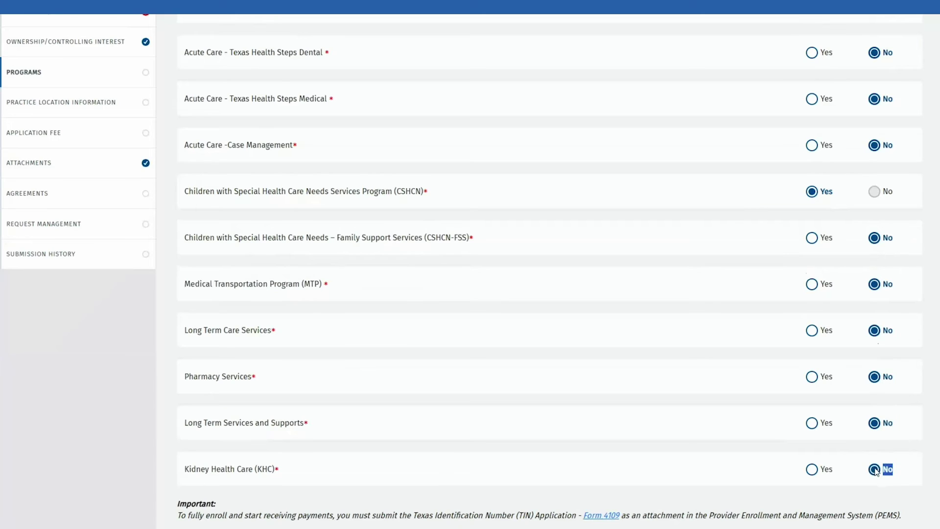
scroll(876, 465, down, 5)
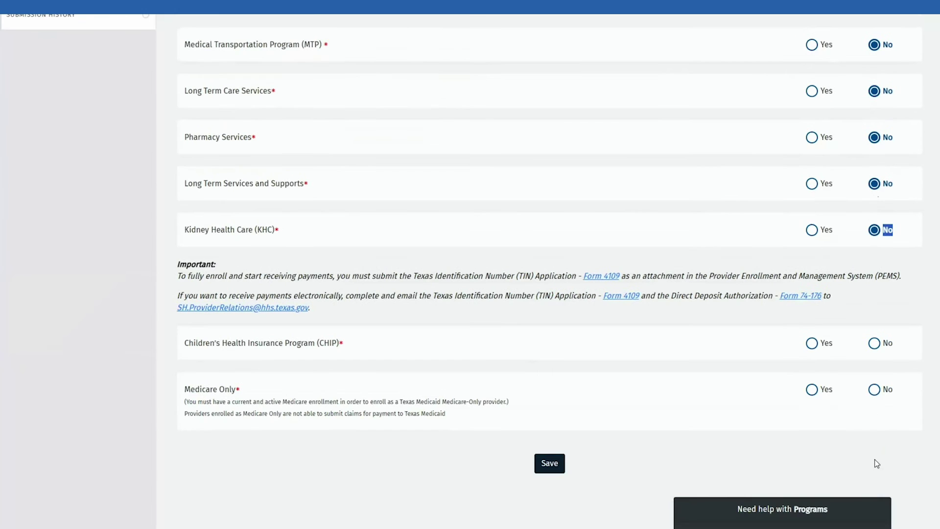
click(875, 343)
click(876, 389)
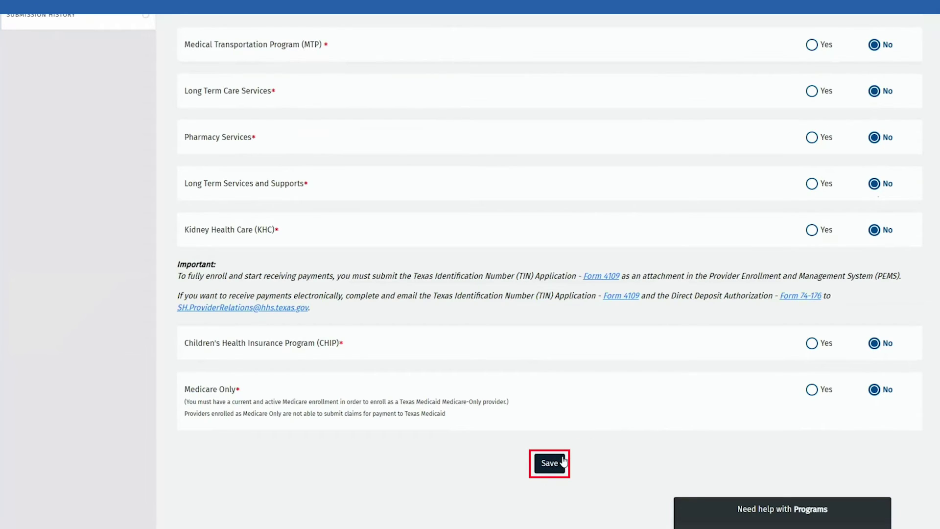
click(549, 462)
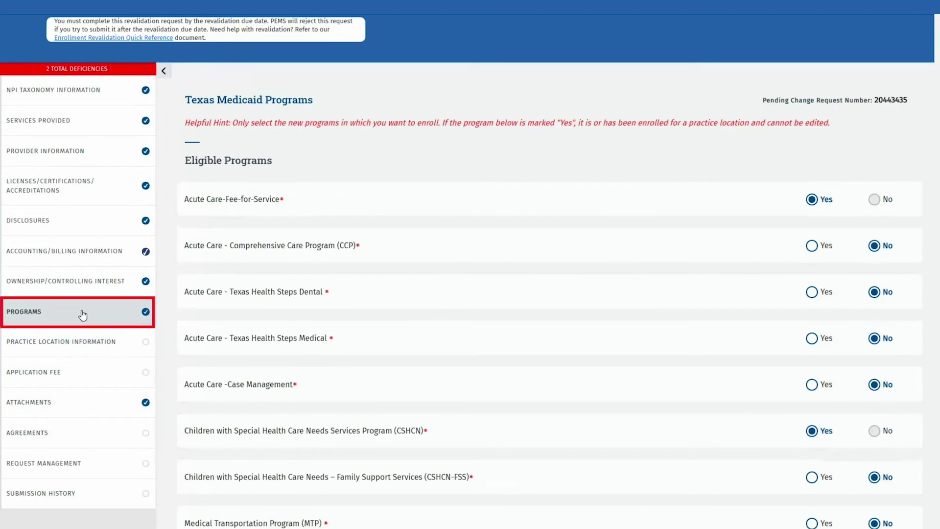
click(82, 315)
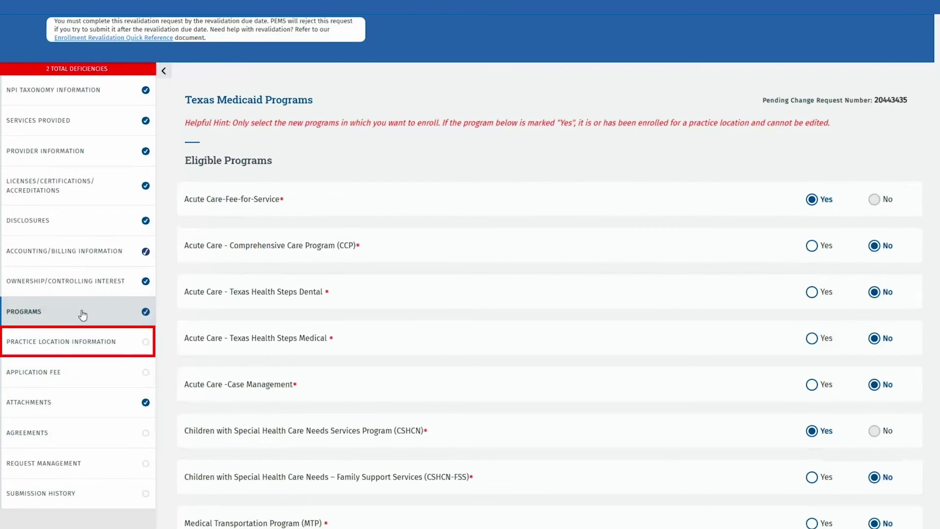
- Open the Individual practice location record from Practice Location Information
click(125, 346)
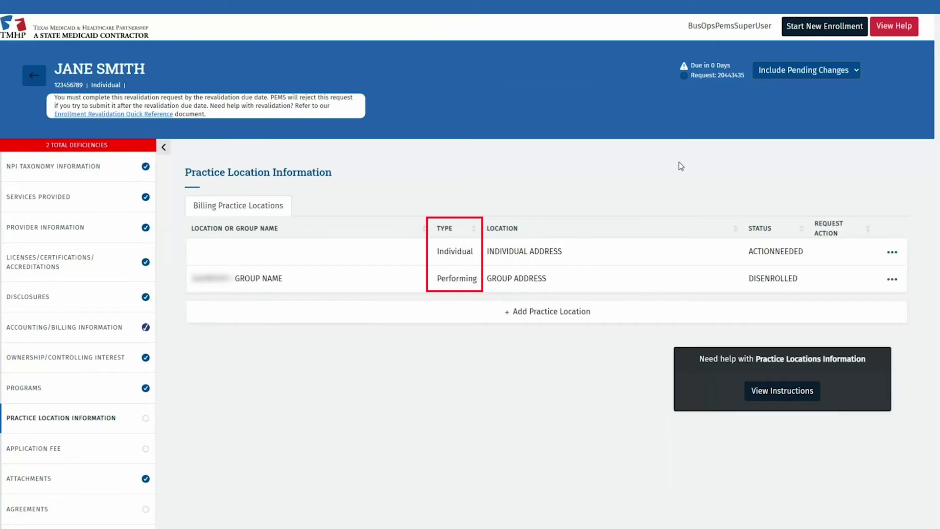
click(893, 253)
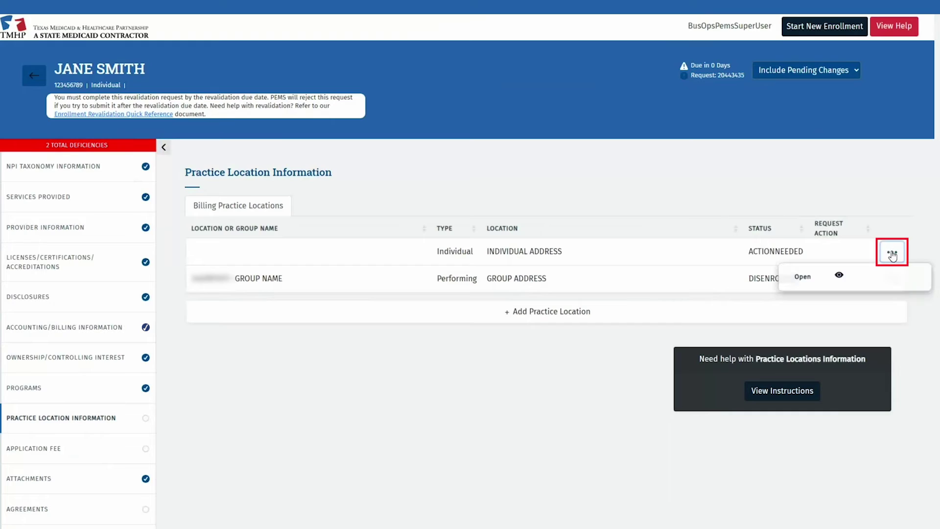
click(871, 281)
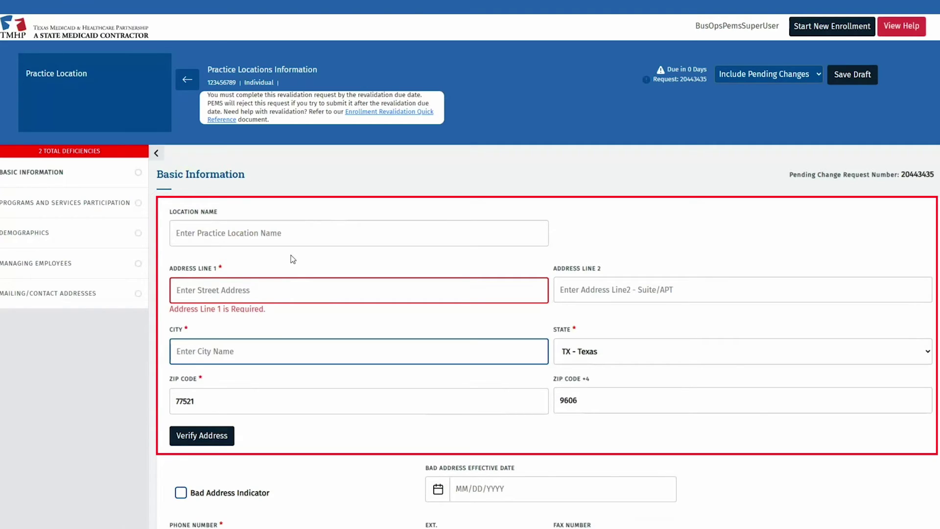
- Enter and verify the practice street address, city AUSTIN and ZIP 78729, then save
click(270, 285)
text(123)
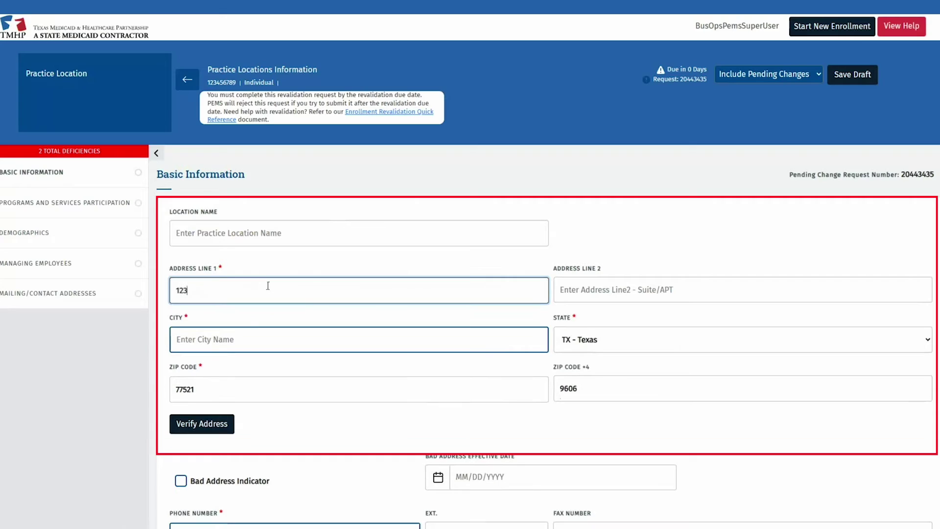
text(57 RIATA TRACE PKWY)
key(Tab)
text(AUSTIN)
key(Tab)
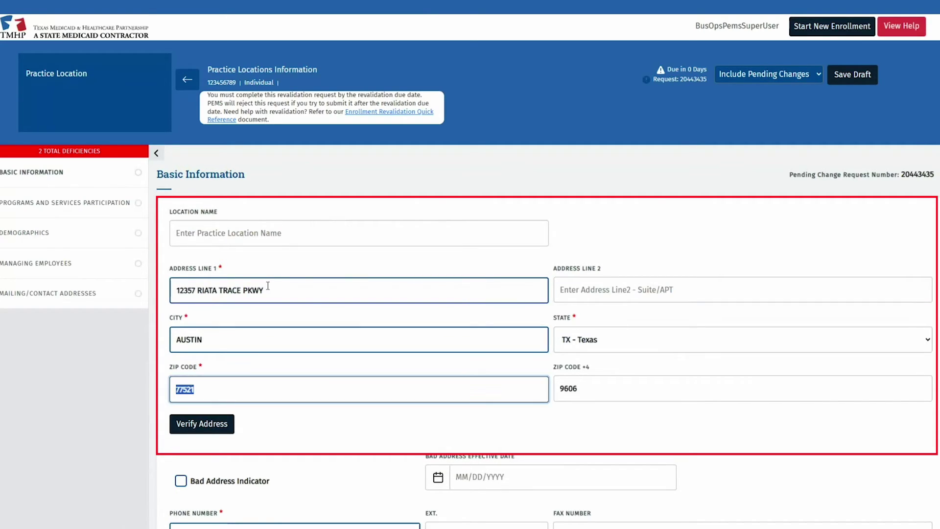
text(78729)
click(226, 425)
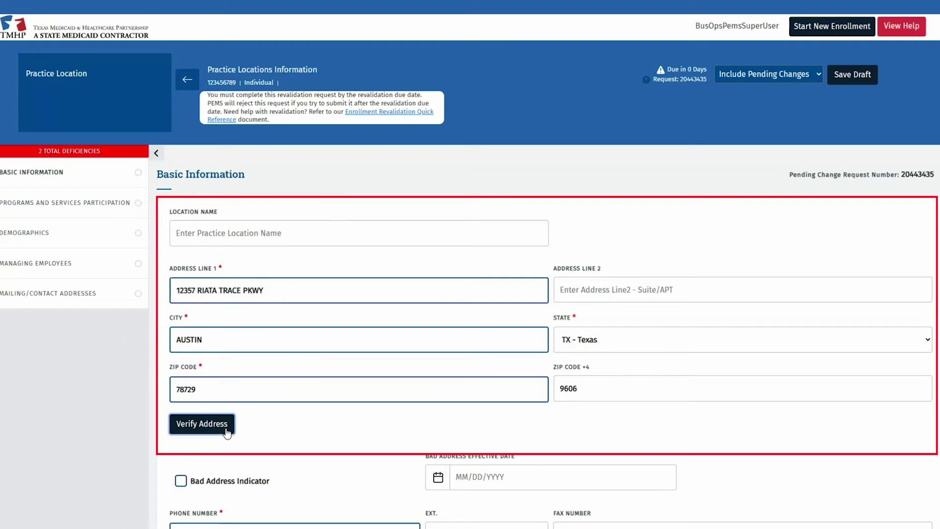
scroll(411, 403, down, 7)
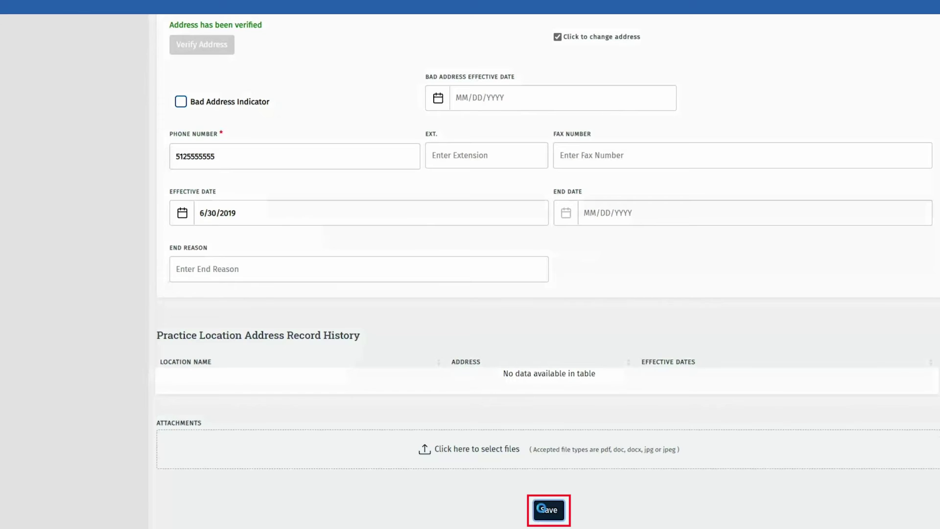
click(541, 508)
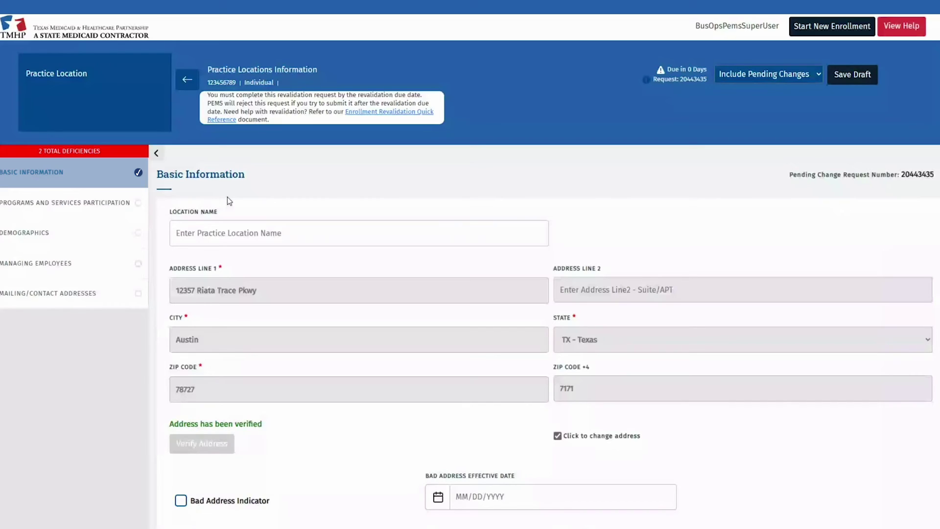
- Open the Acute Care - Fee-for-Service participation and leave end participation at No
click(130, 200)
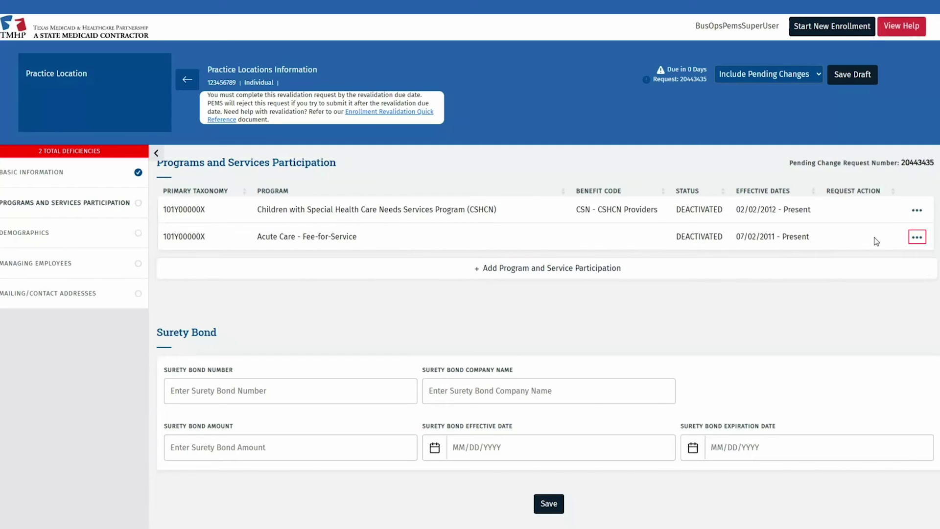
click(916, 238)
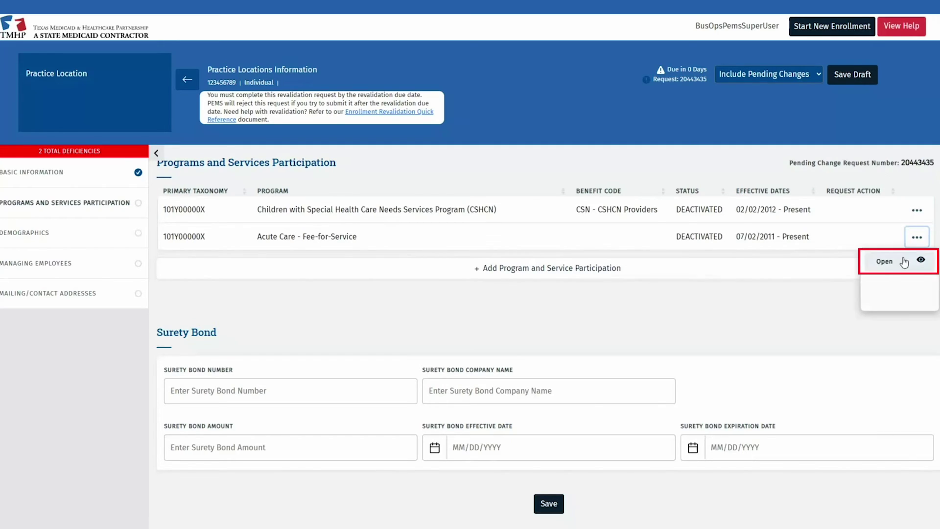
click(904, 262)
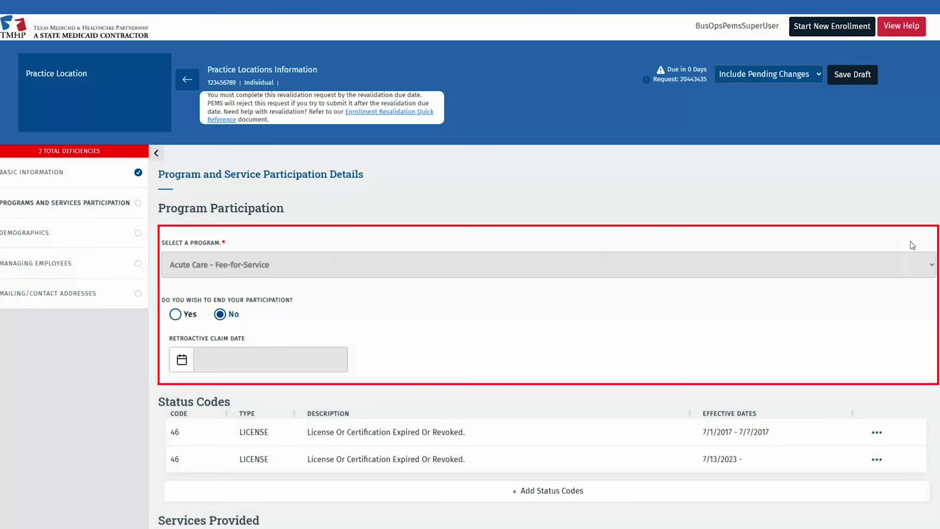
click(180, 316)
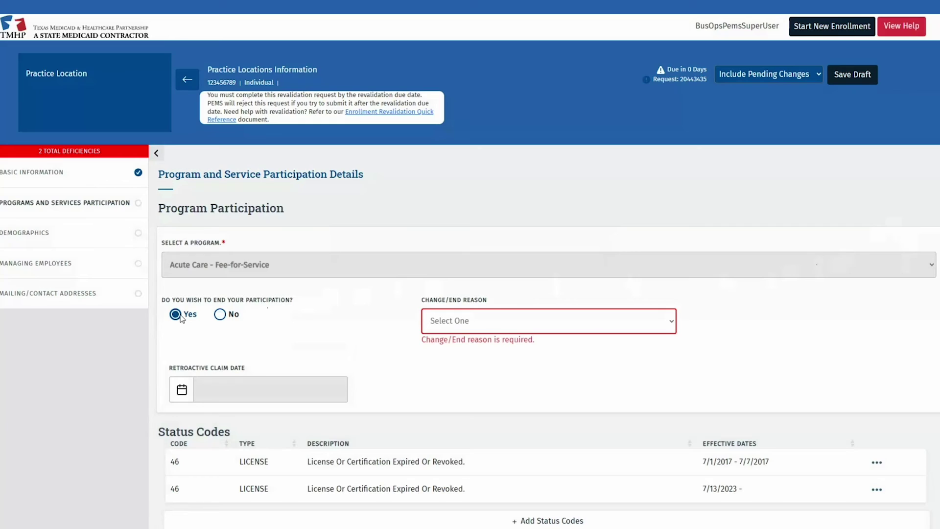
click(220, 315)
- Review the Demographics section, keeping the patient gender limitation at All
scroll(585, 313, down, 2)
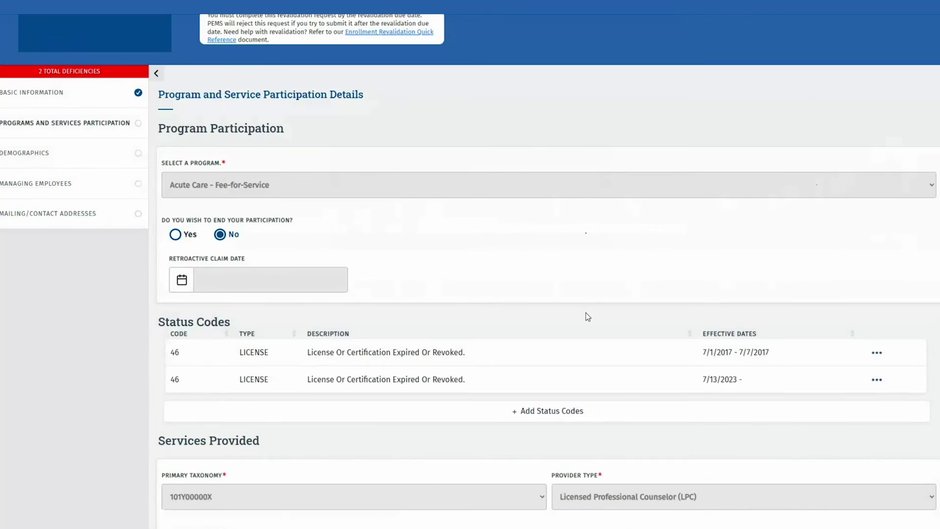
scroll(586, 314, down, 2)
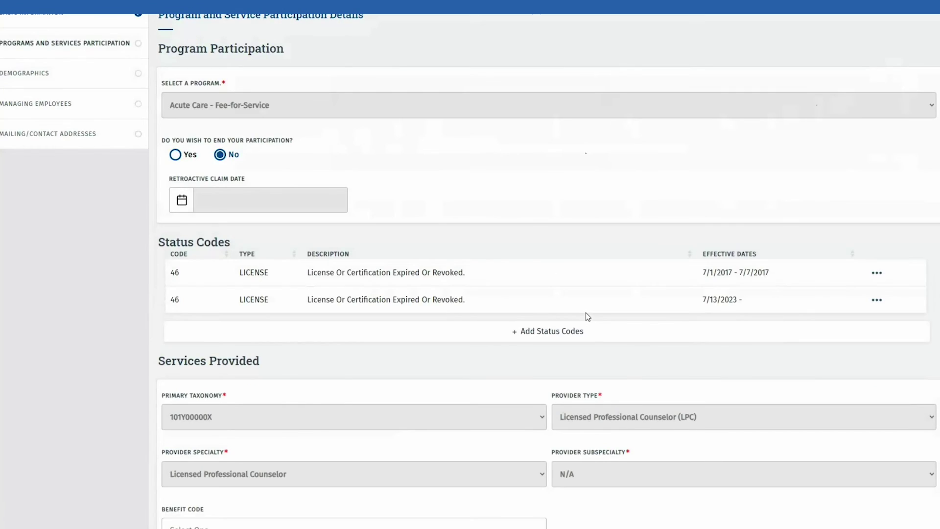
scroll(586, 317, down, 2)
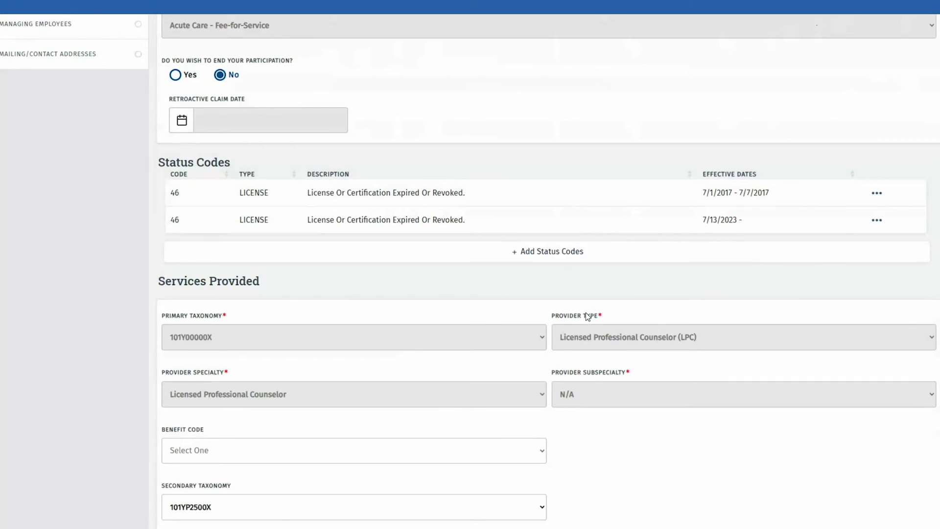
scroll(115, 307, down, 2)
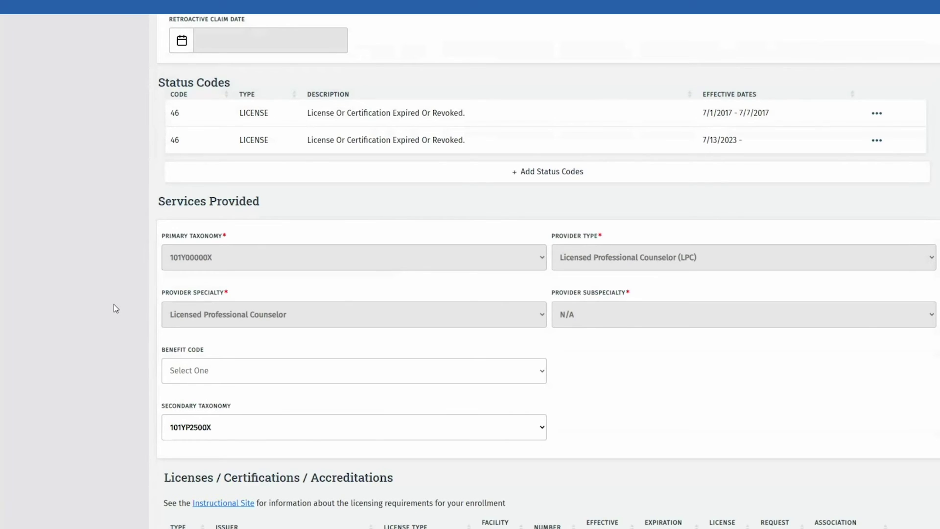
scroll(114, 305, down, 4)
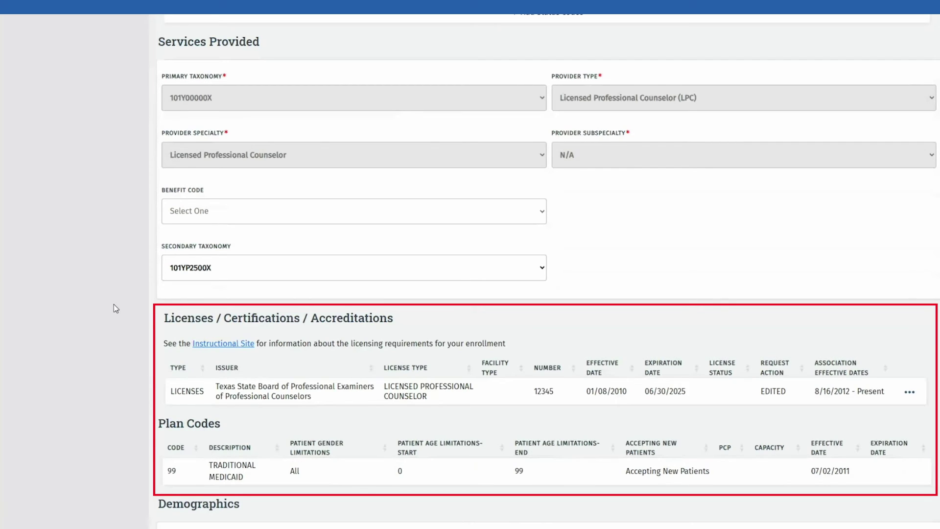
scroll(130, 378, down, 8)
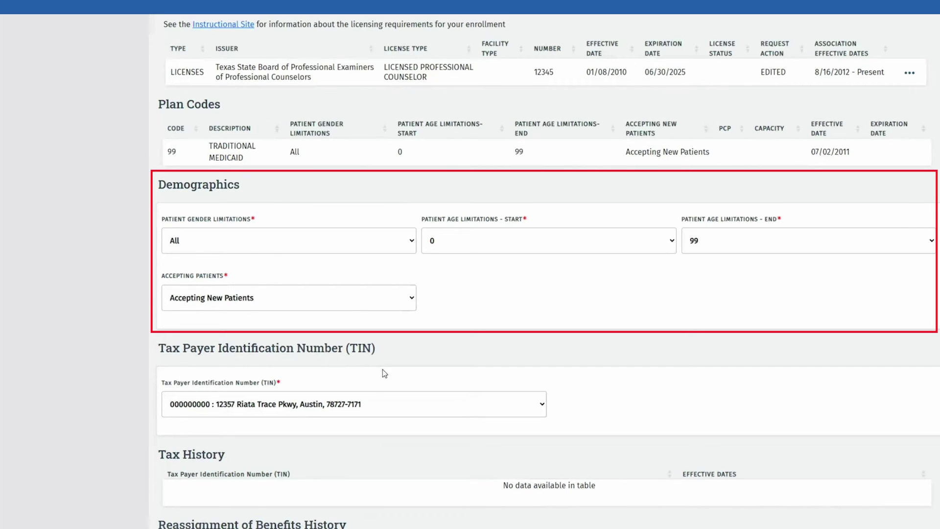
click(412, 249)
click(411, 250)
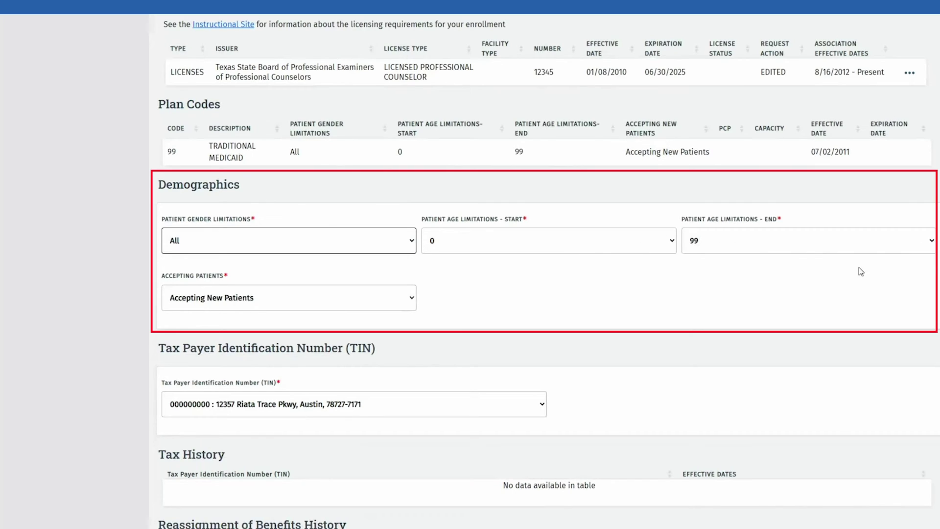
click(568, 284)
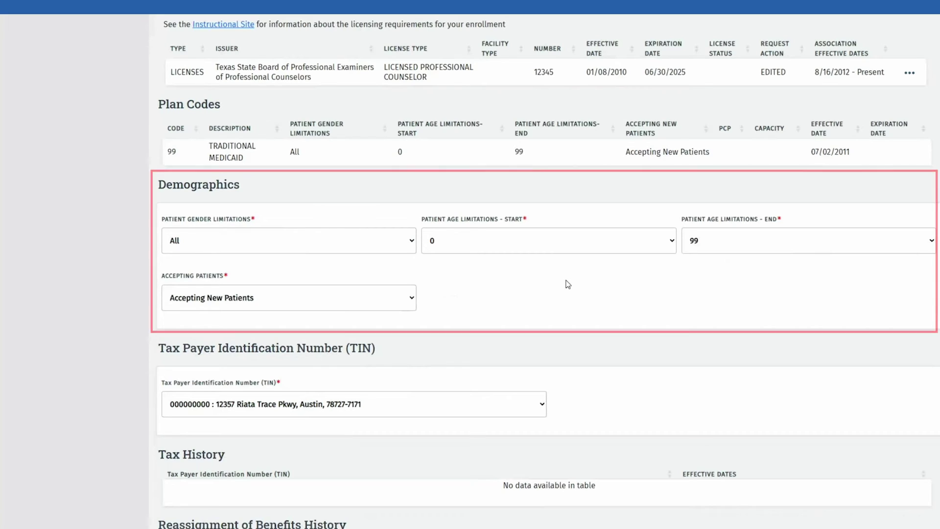
scroll(568, 284, down, 3)
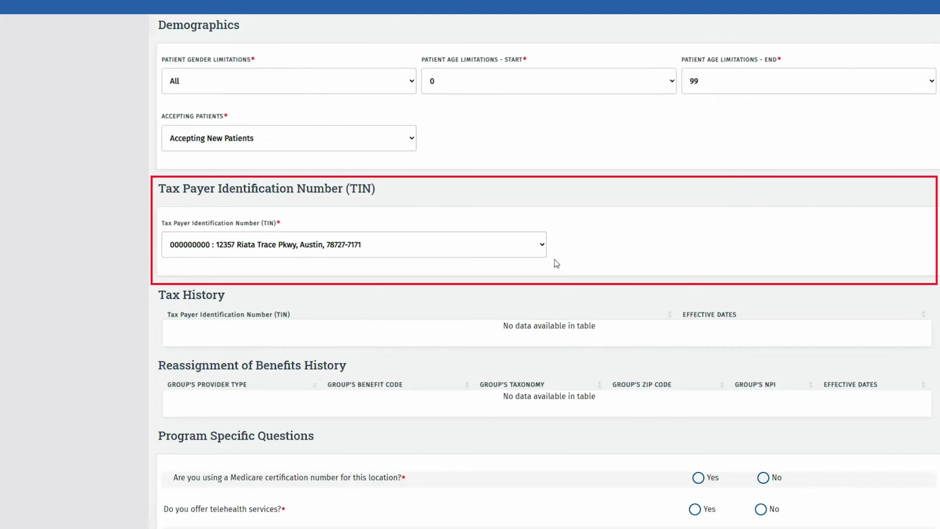
click(544, 250)
click(544, 250)
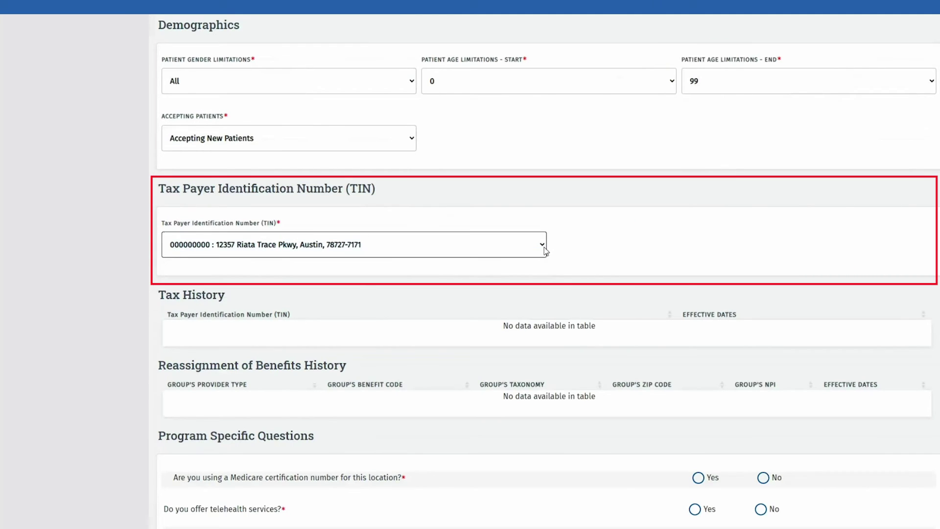
scroll(704, 271, down, 6)
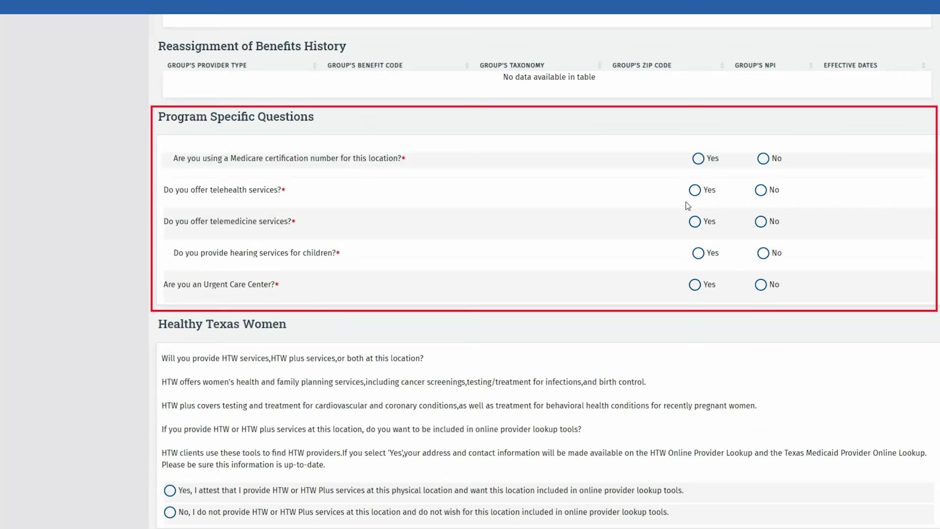
- Answer No on Medicare certification, check both waiver boxes, and justify with 'REASON FOR WAIVER'
click(764, 159)
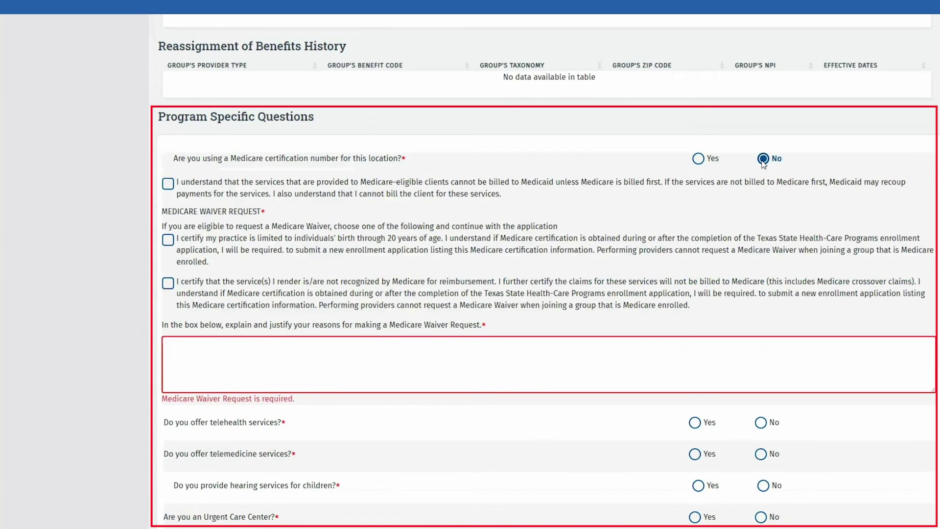
click(168, 185)
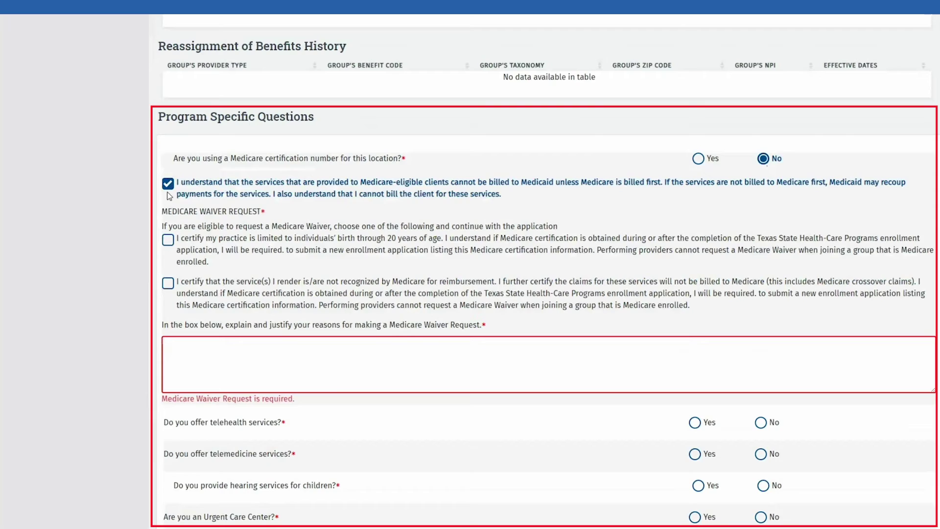
click(169, 239)
click(192, 341)
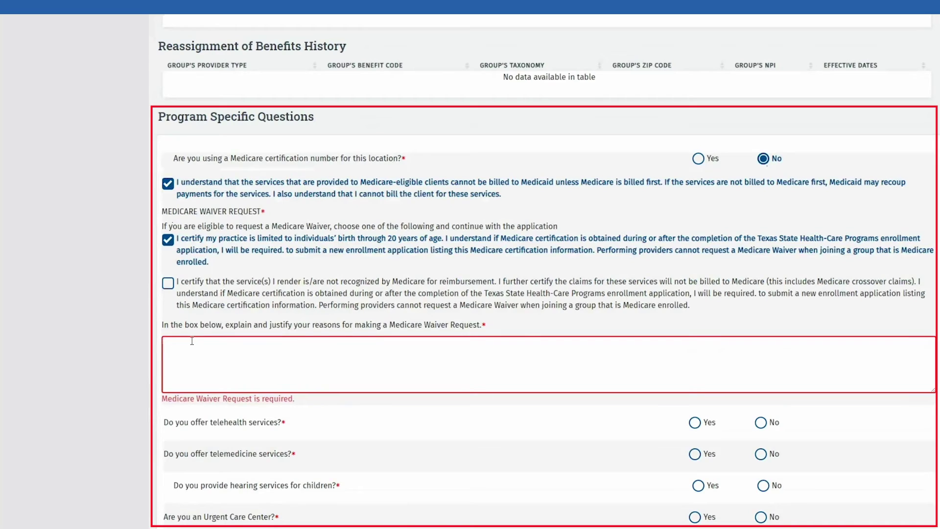
click(192, 341)
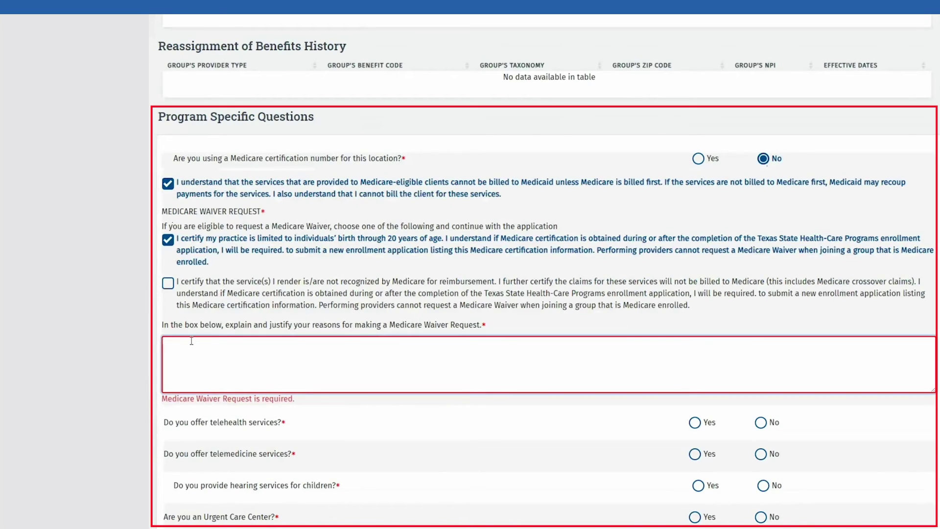
text(REASON FOR WAIVER)
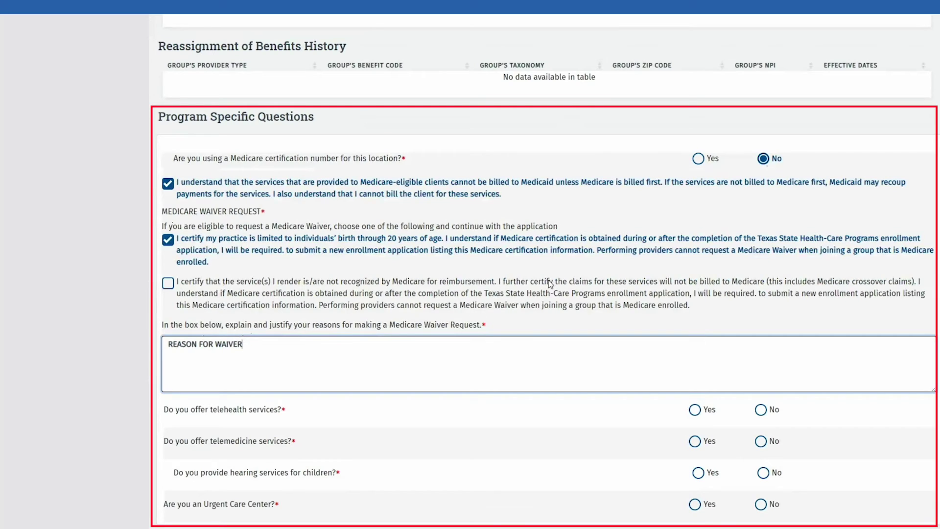
- Answer Yes to Medicare certification, entering the Medicare number and effective date 01/01/2010
click(698, 159)
click(271, 208)
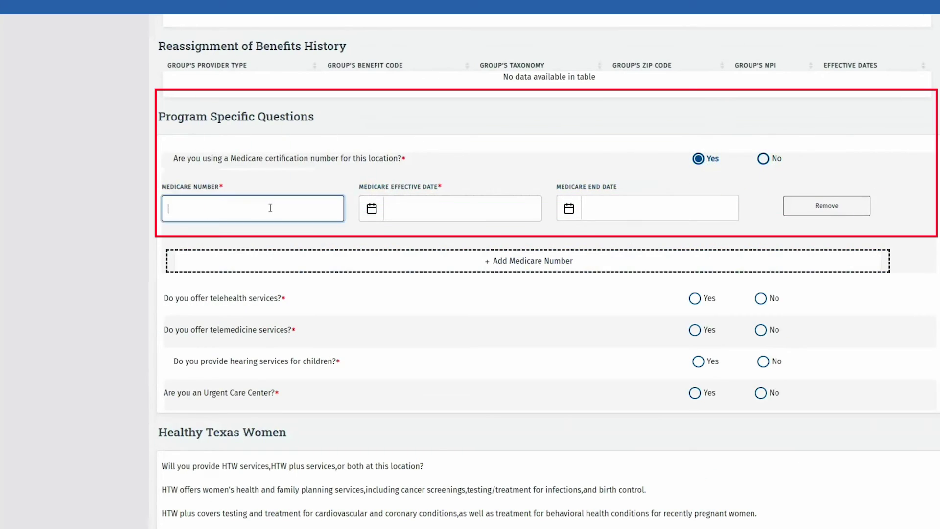
text(AB123)
key(Tab)
text(01/01/2010)
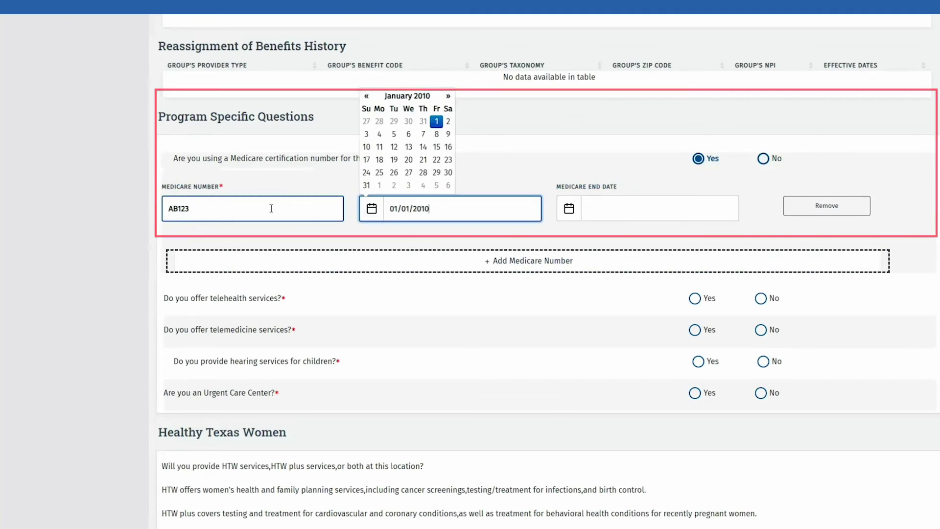
- Answer No to the telehealth, telemedicine, children's hearing and Urgent Care Center questions
click(760, 298)
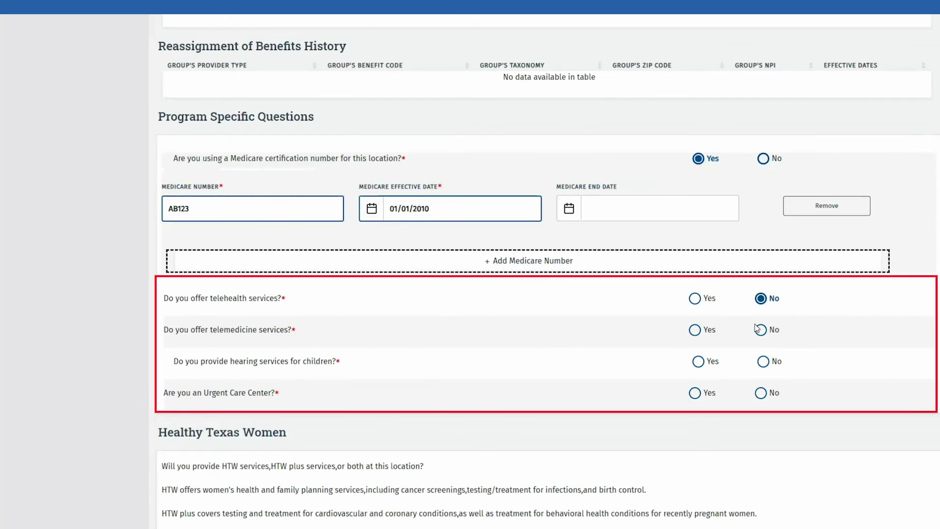
click(760, 330)
click(763, 361)
click(761, 393)
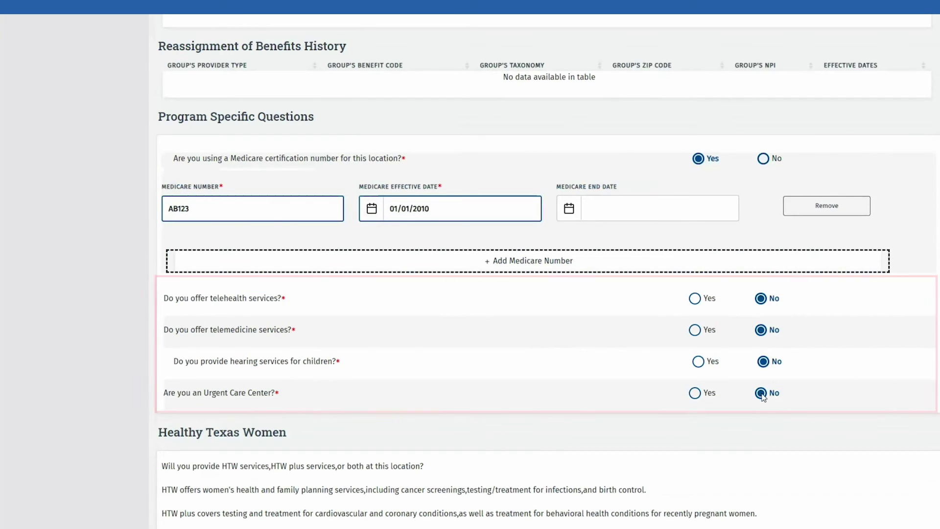
scroll(762, 397, down, 5)
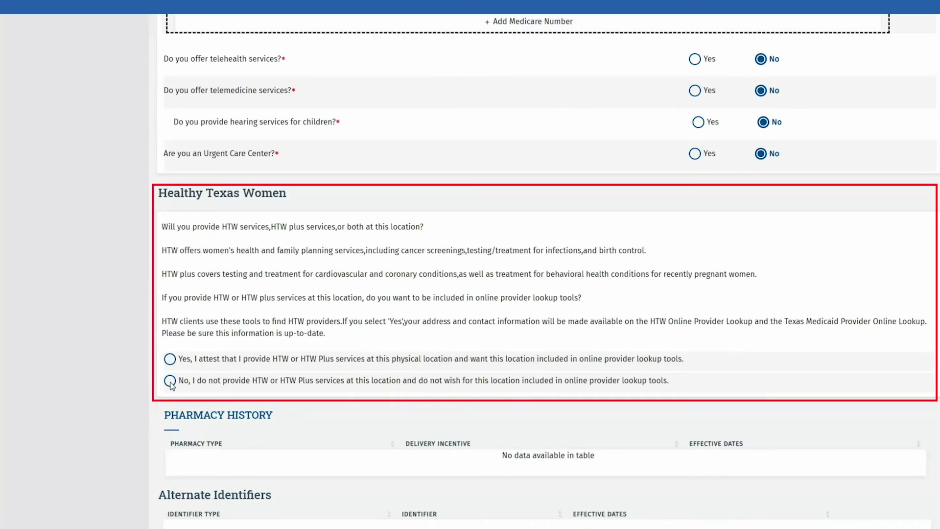
- Decline Healthy Texas Women services at this location and save the Acute Care answers
click(170, 380)
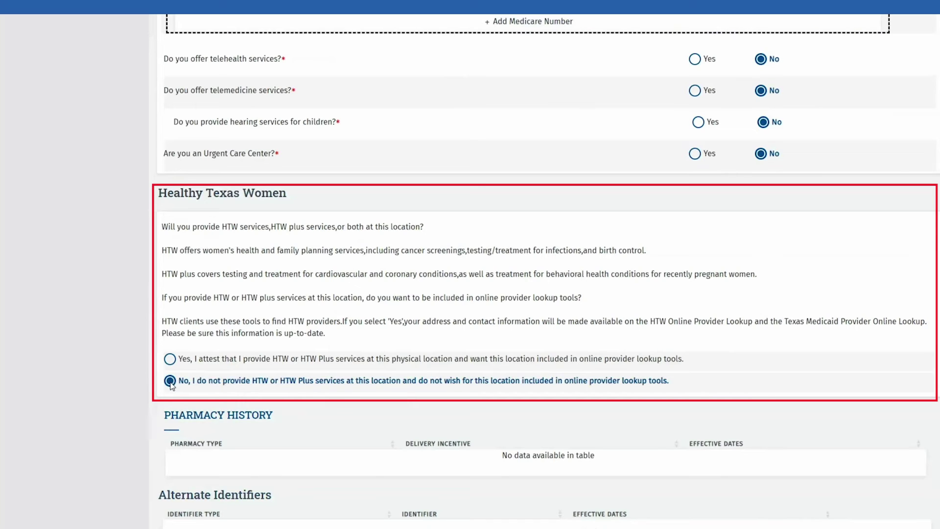
scroll(515, 416, down, 3)
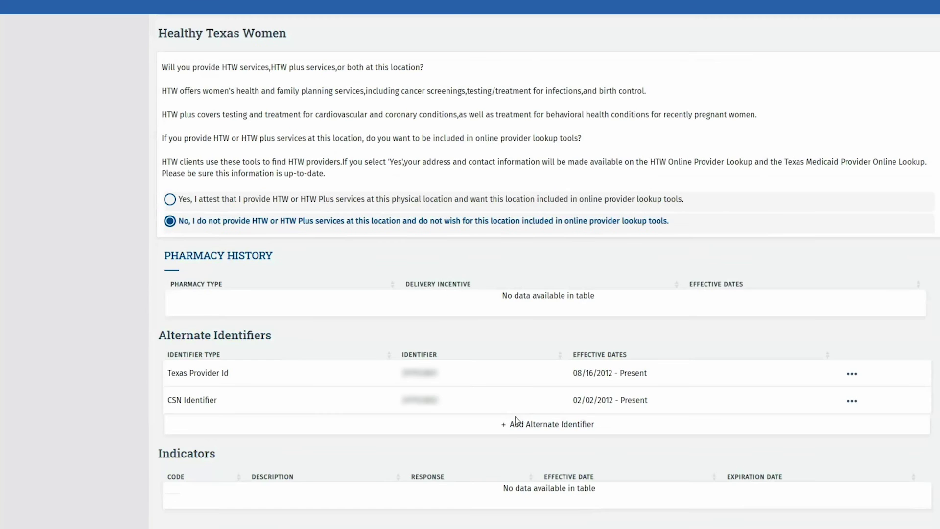
scroll(515, 417, down, 2)
click(548, 423)
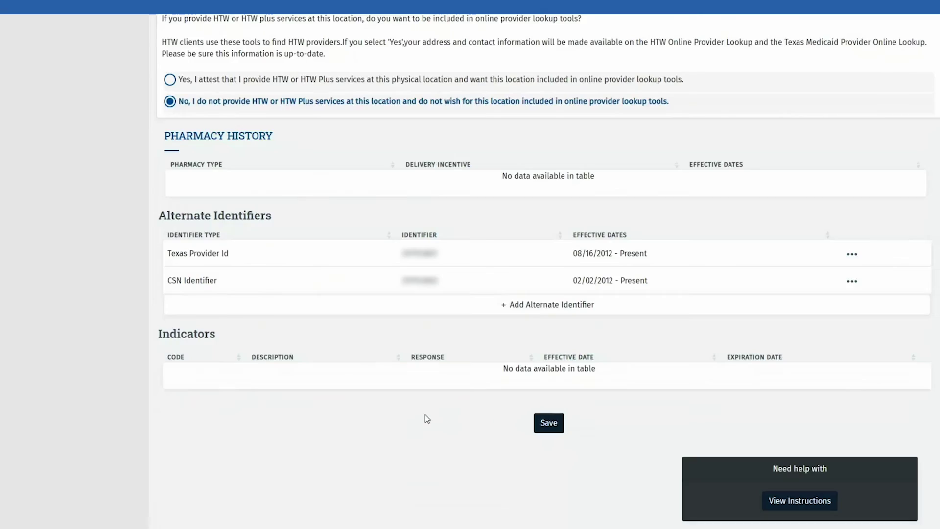
scroll(392, 382, up, 10)
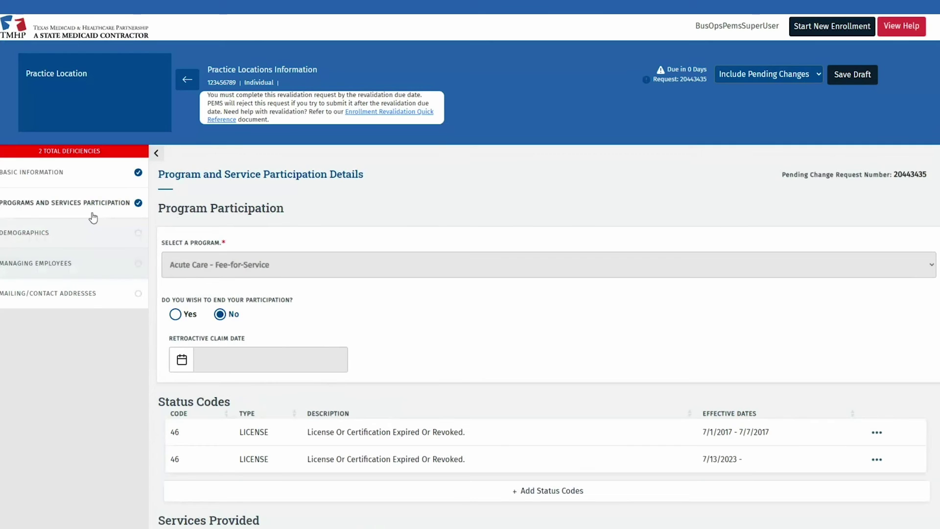
- Open the CSHCN program, check both Medicare statements, and enter waiver reason 'RESAON FOR WAIVER'
click(93, 217)
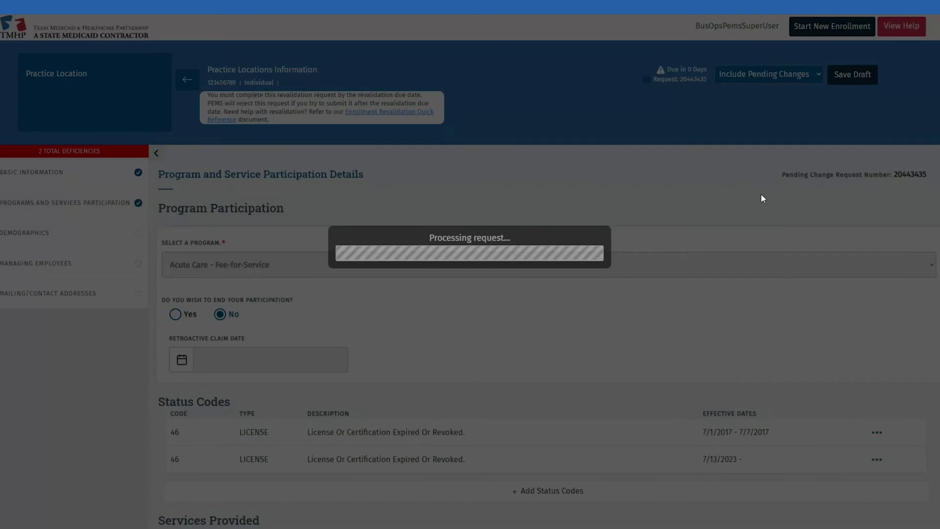
click(917, 210)
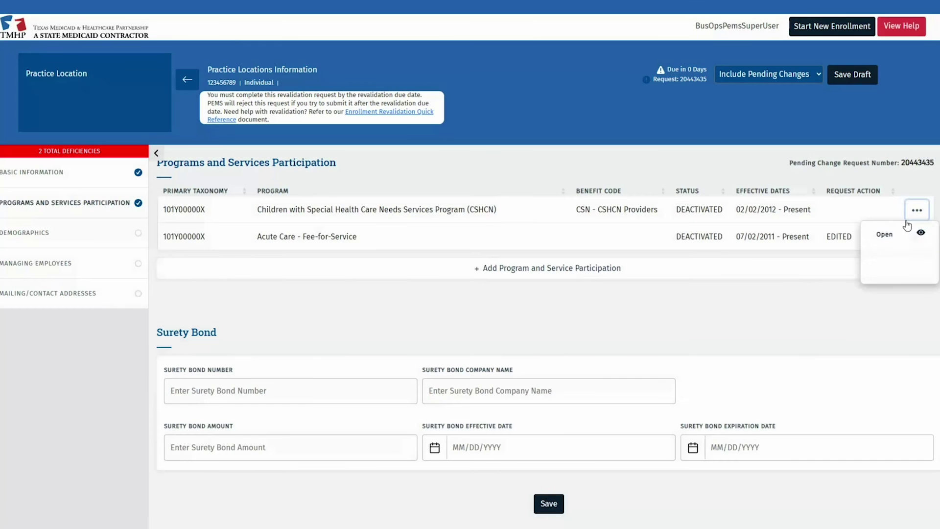
click(879, 235)
scroll(762, 276, down, 15)
click(168, 263)
click(168, 319)
click(196, 426)
text(RESA)
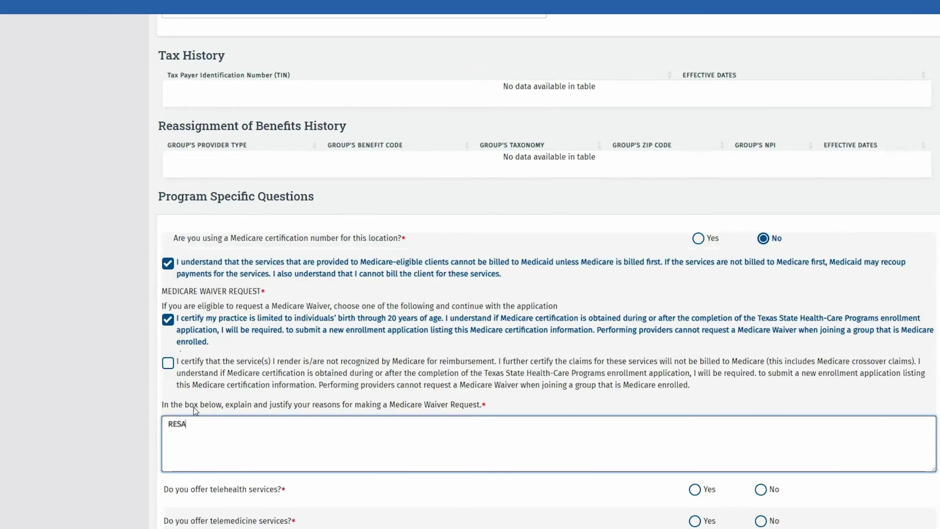
text(ON FOR WAIVER)
- Answer No to telehealth, telemedicine, children's hearing and urgent care, then save CSHCN details
scroll(193, 407, down, 4)
click(761, 332)
click(761, 363)
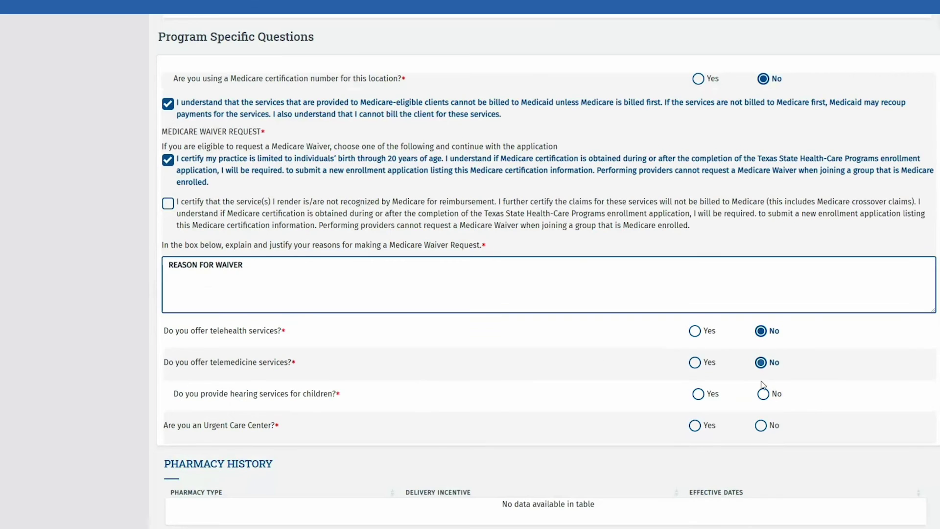
click(764, 390)
click(761, 426)
scroll(686, 412, down, 3)
scroll(607, 394, down, 3)
click(550, 431)
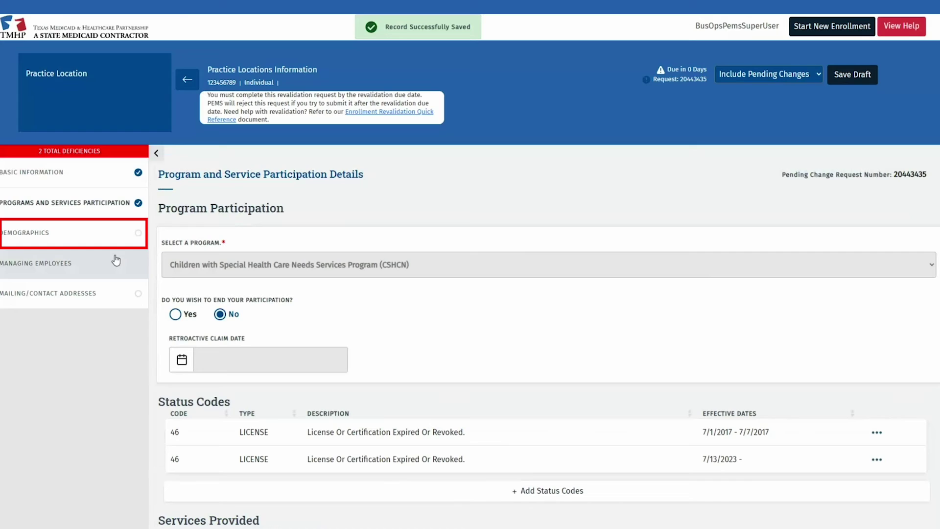
click(93, 237)
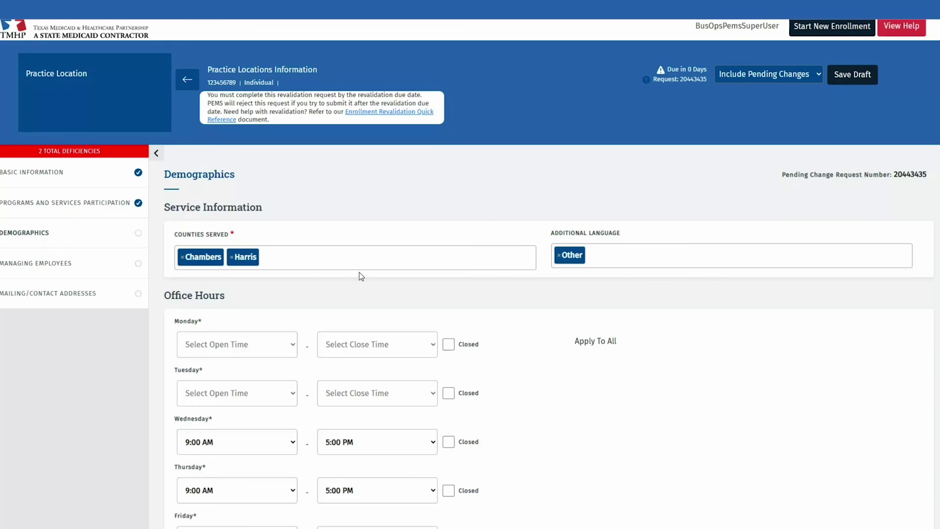
- Add Client Default to the counties served
click(291, 259)
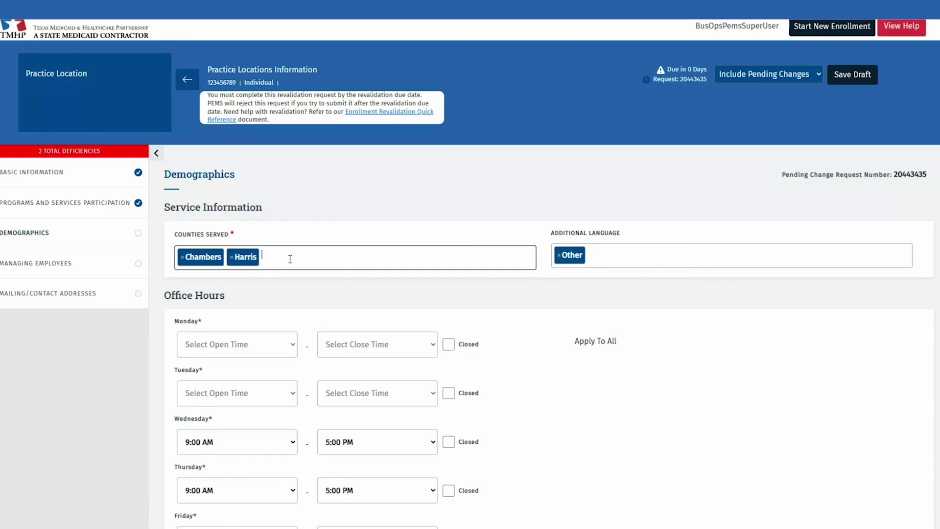
text(CLE)
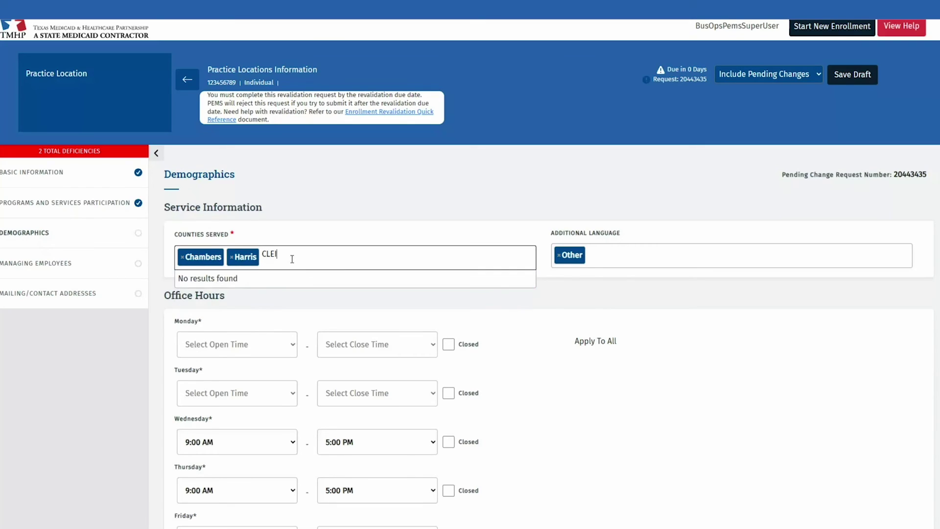
key(BackSpace)
text(IENT)
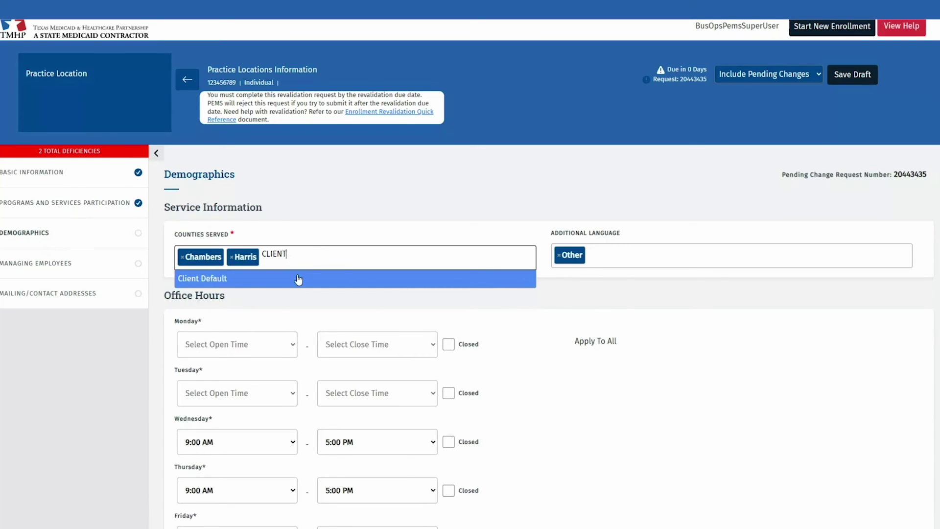
click(297, 279)
- Set Monday hours to 8:00 AM–5:30 PM and apply them to every day
scroll(704, 277, down, 2)
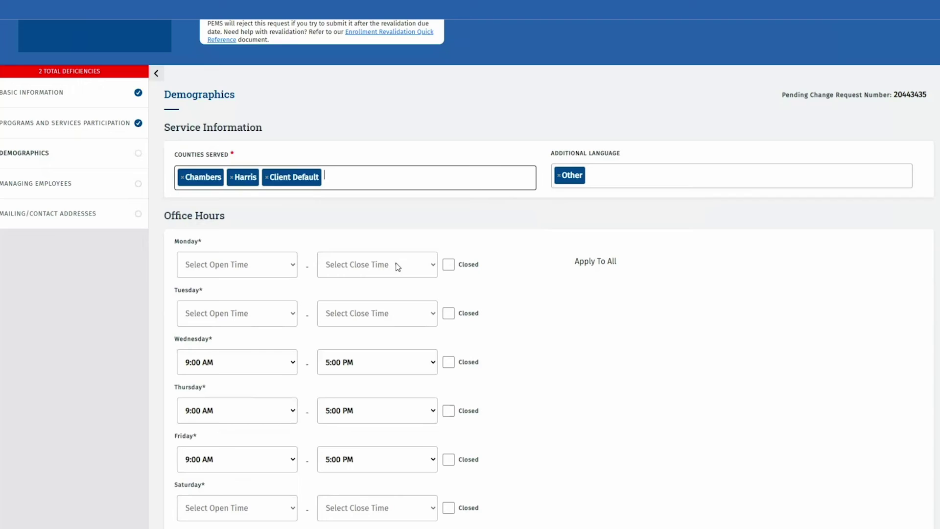
click(284, 265)
click(208, 455)
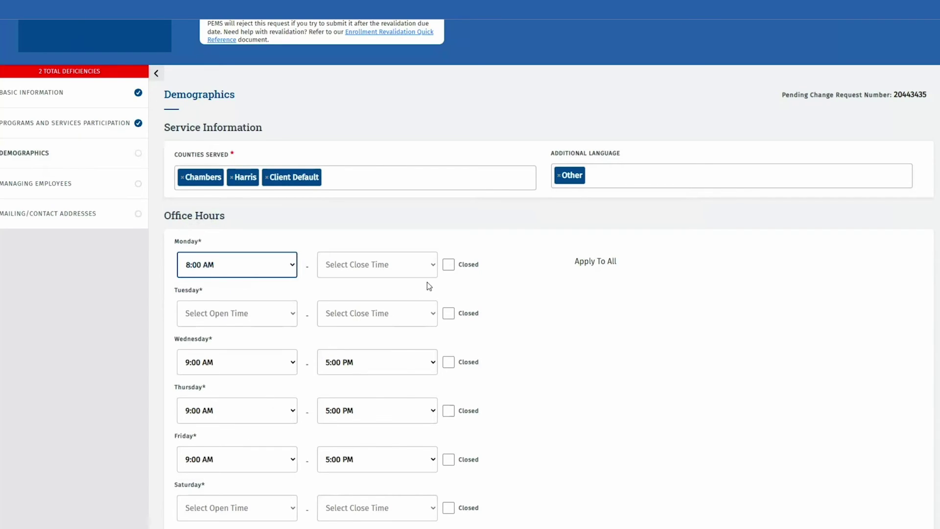
click(428, 269)
scroll(373, 442, down, 2)
scroll(373, 442, down, 3)
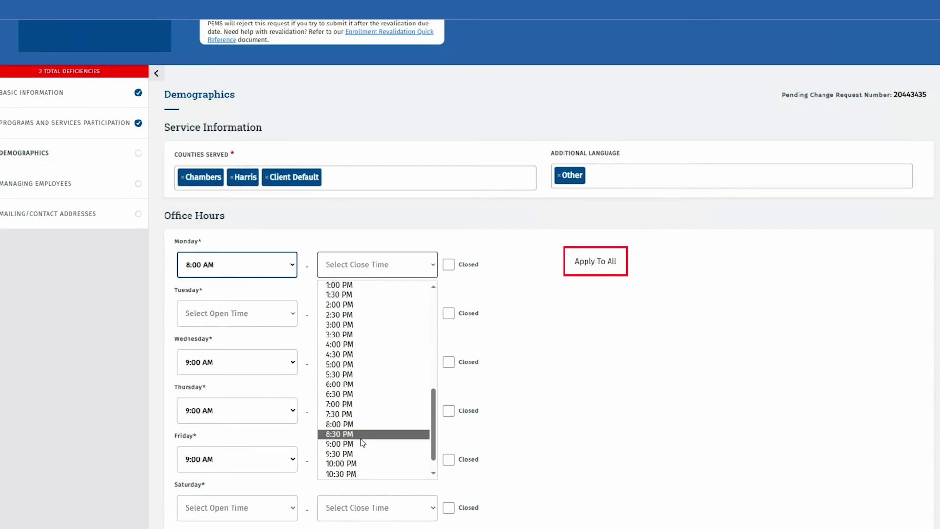
click(363, 374)
click(593, 265)
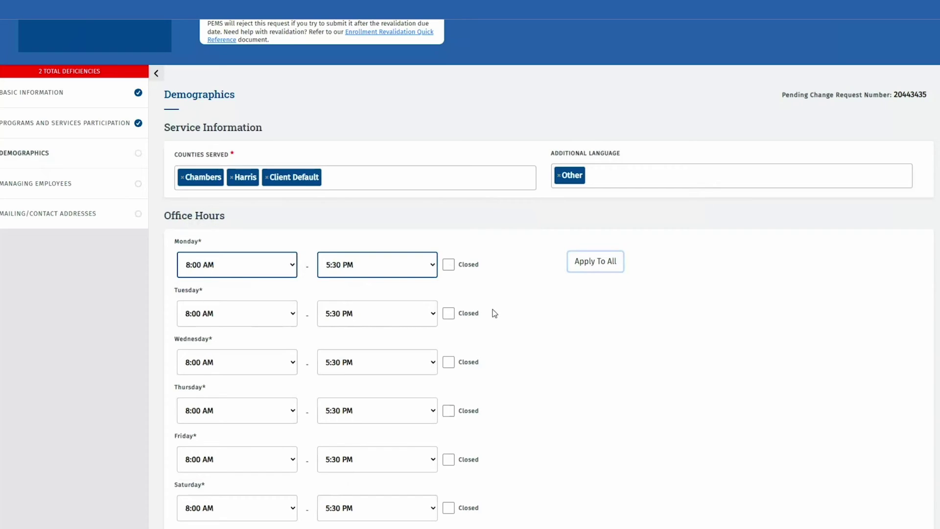
- Mark Saturday and Sunday closed, give Friday an earlier closing time, and save demographics
scroll(573, 329, down, 3)
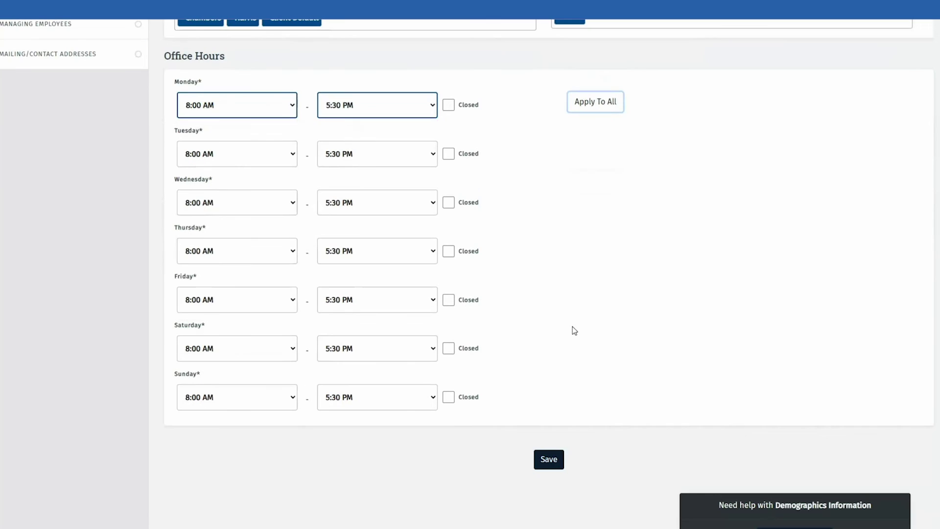
click(449, 349)
click(449, 397)
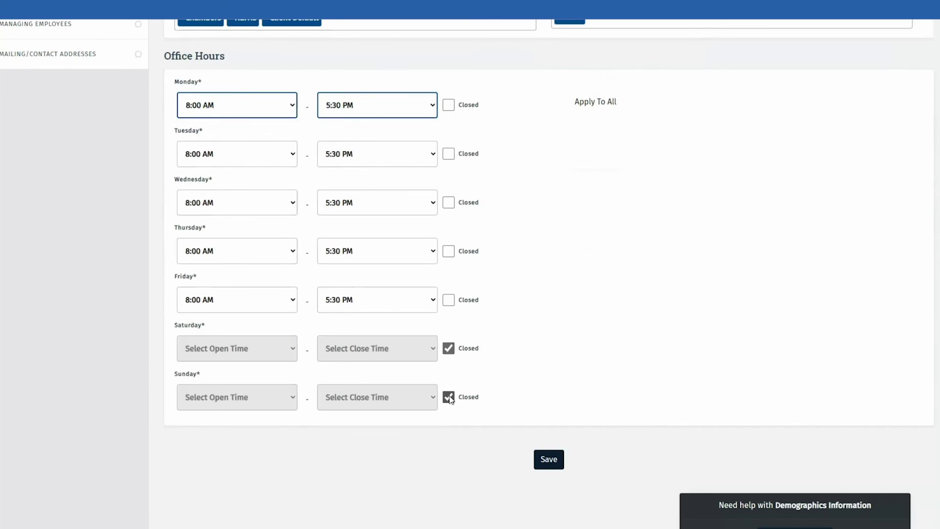
click(427, 306)
scroll(431, 321, up, 2)
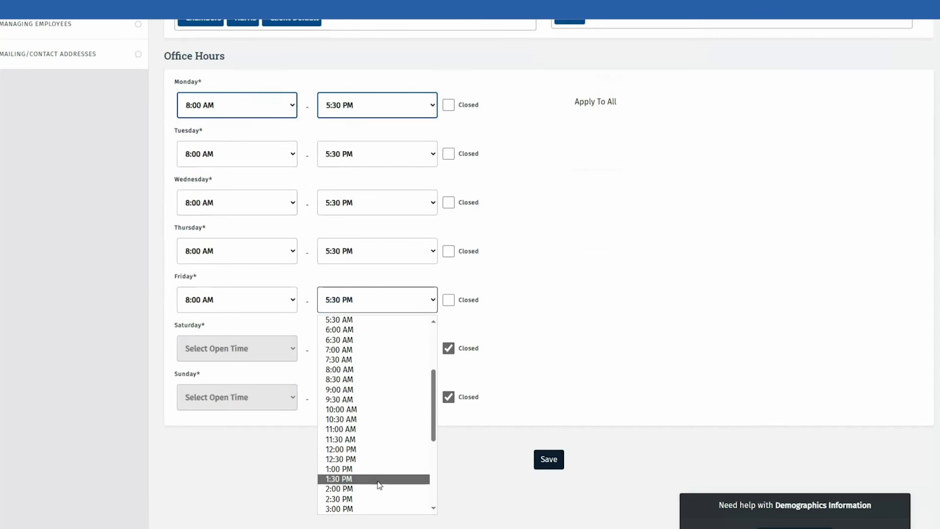
click(374, 461)
click(545, 463)
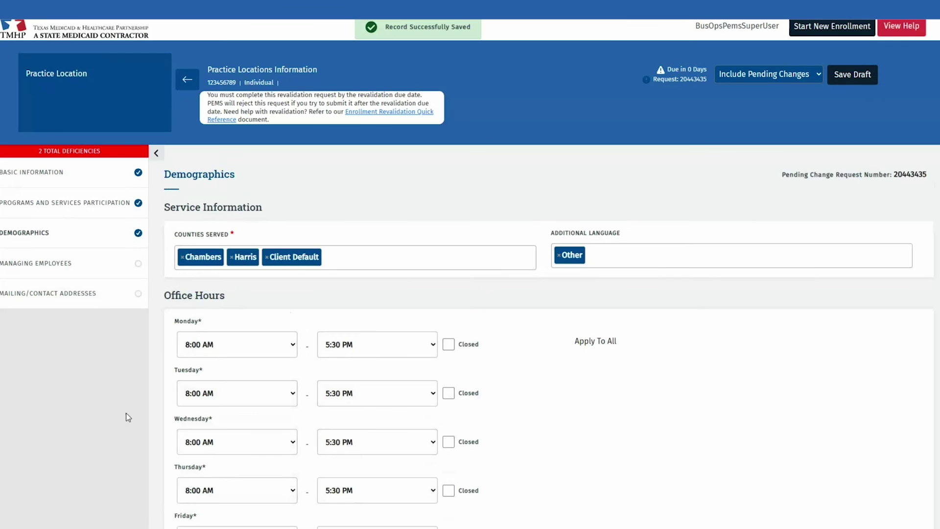
click(95, 238)
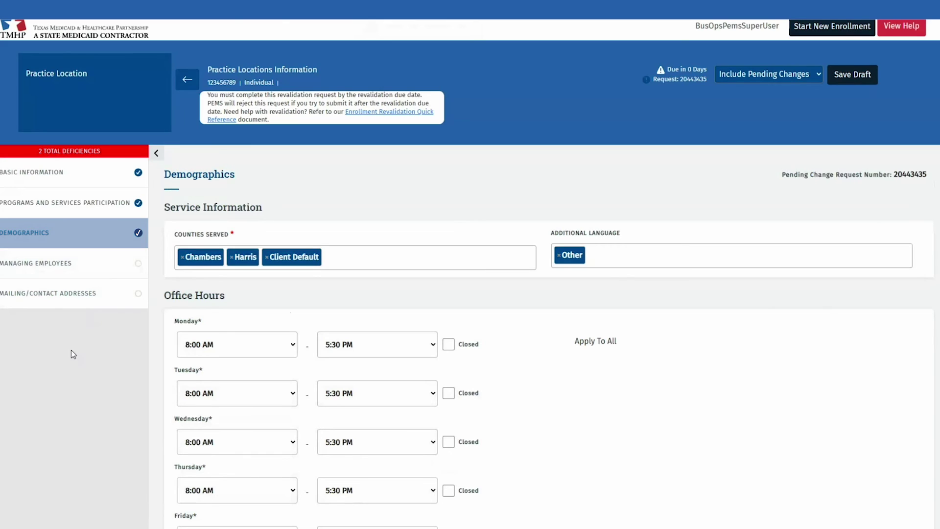
click(94, 272)
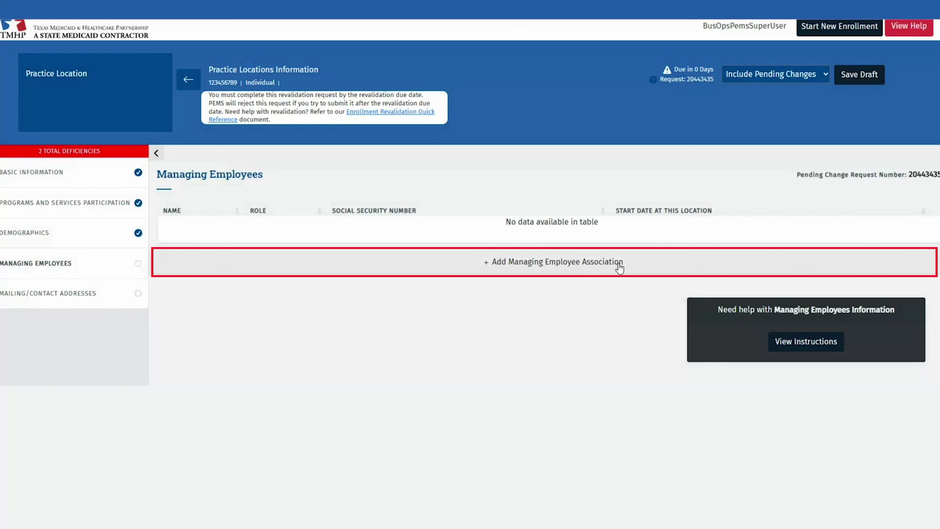
- Add the provider as an Owner managing employee starting 01/01/2010 and save
click(654, 263)
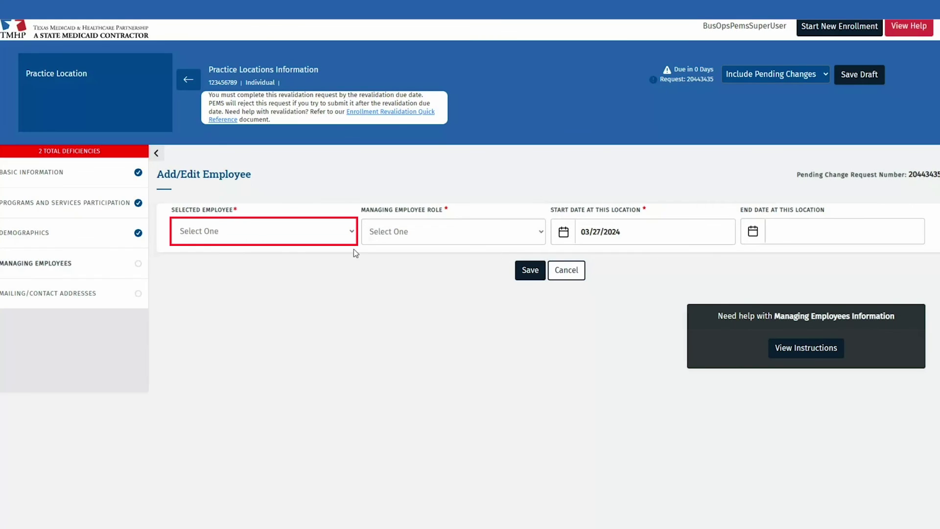
click(330, 239)
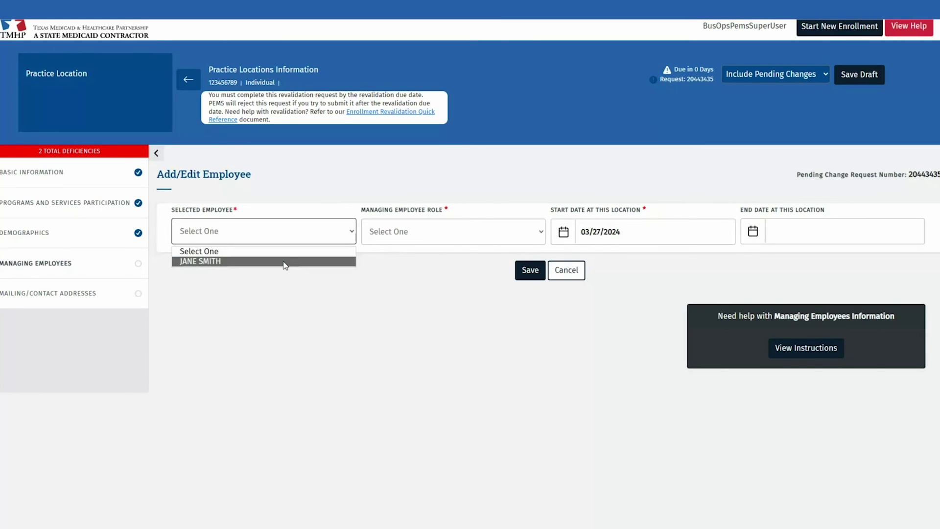
click(285, 262)
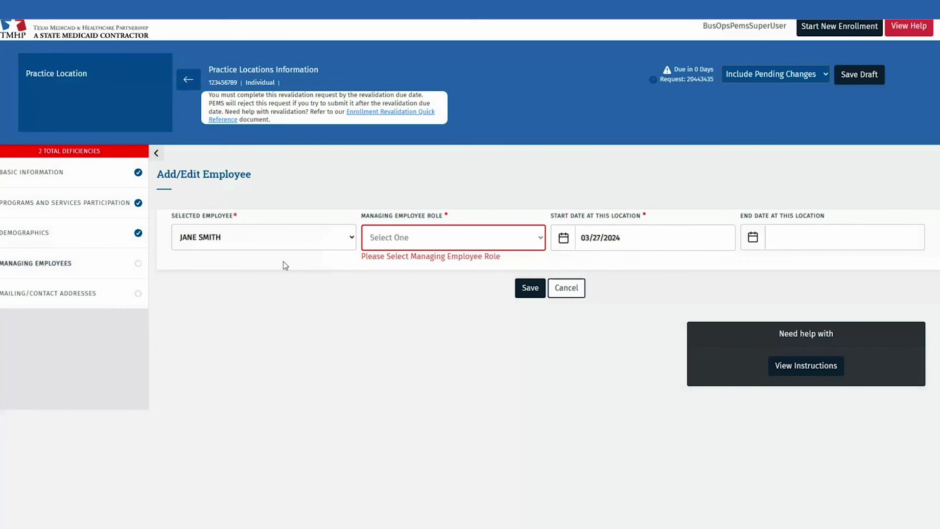
click(393, 242)
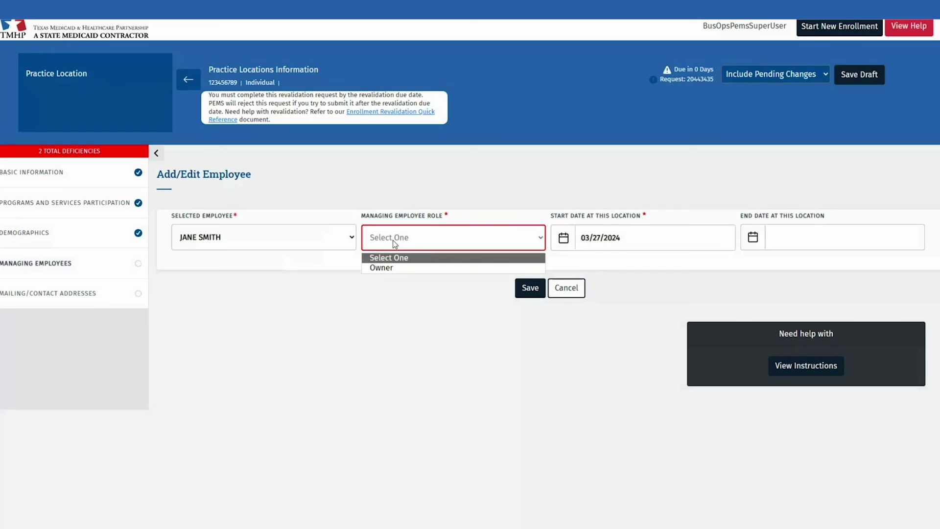
click(403, 268)
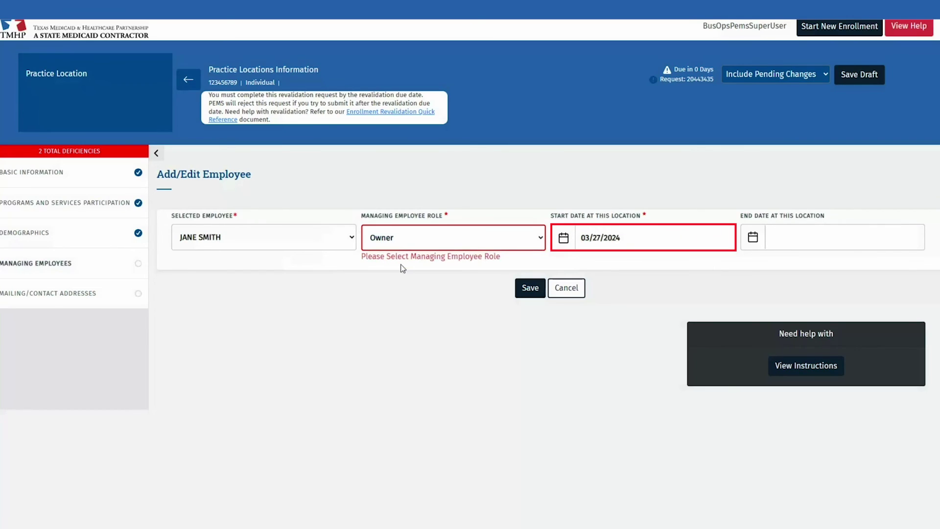
triple_click(598, 249)
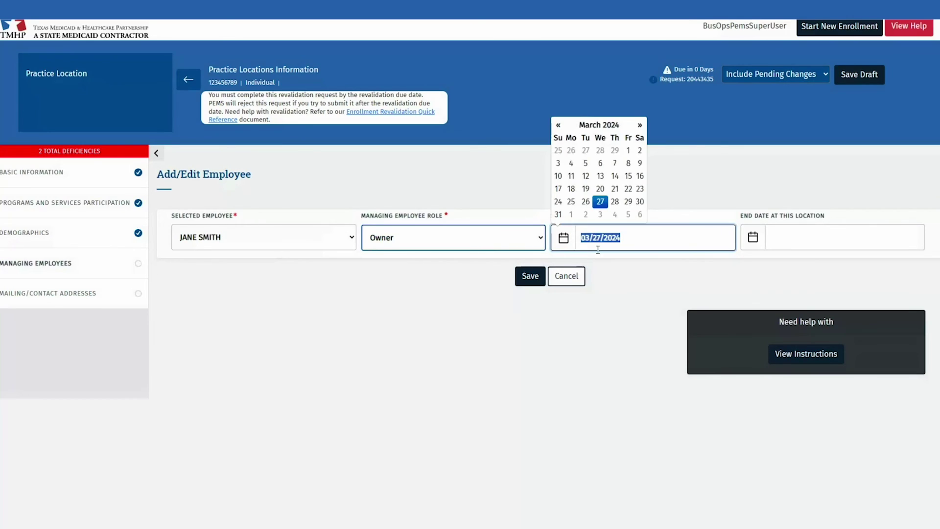
text(01/01/20)
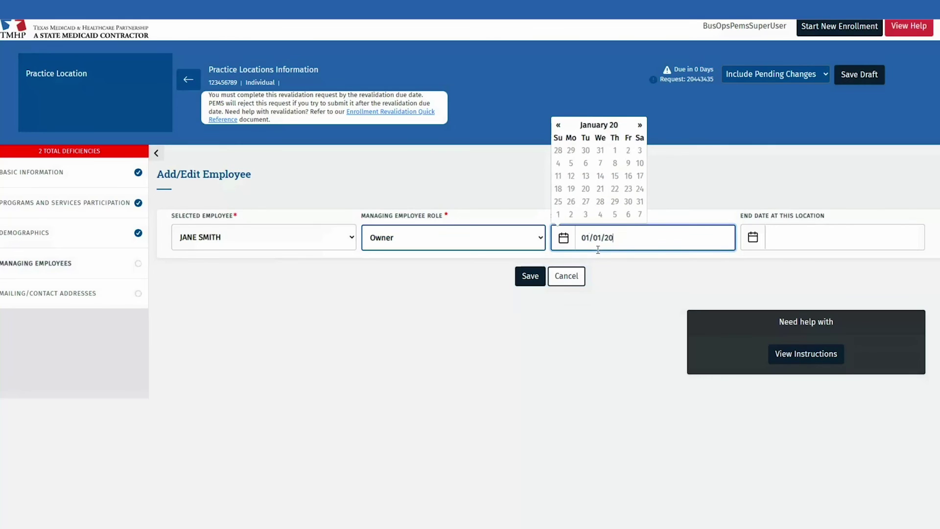
text(10)
click(587, 294)
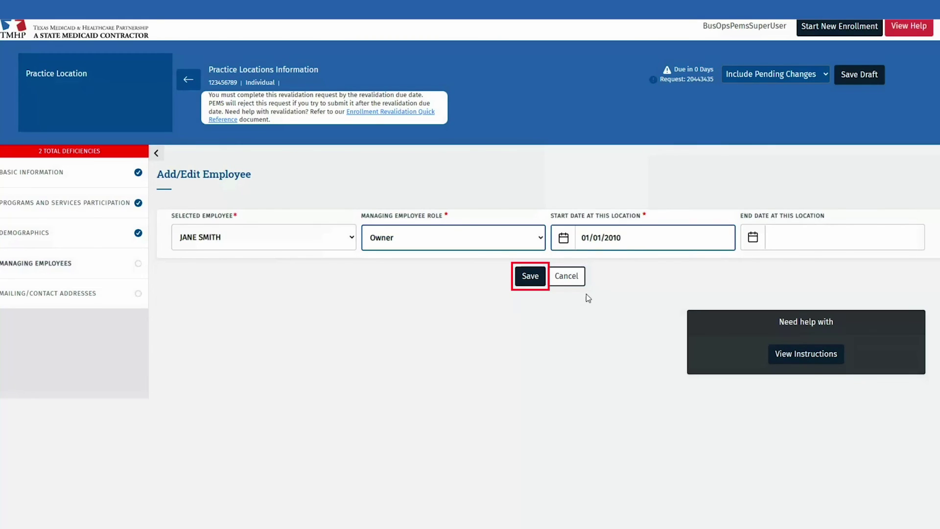
click(534, 282)
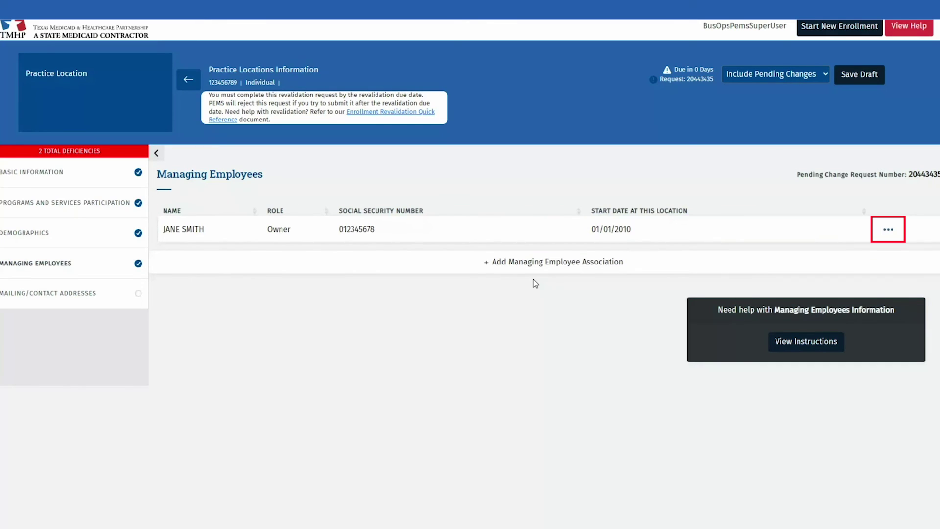
- Re-open the managing employee entry for editing and save it again
click(887, 231)
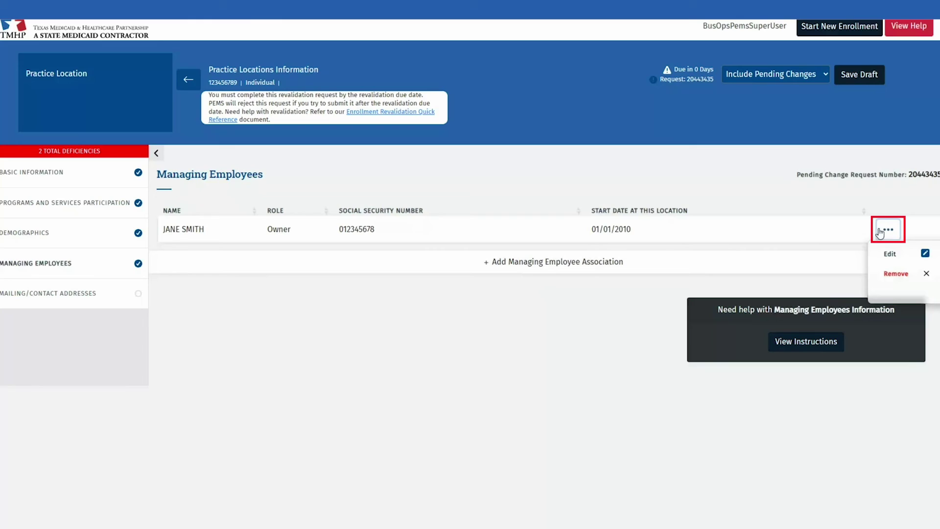
click(908, 255)
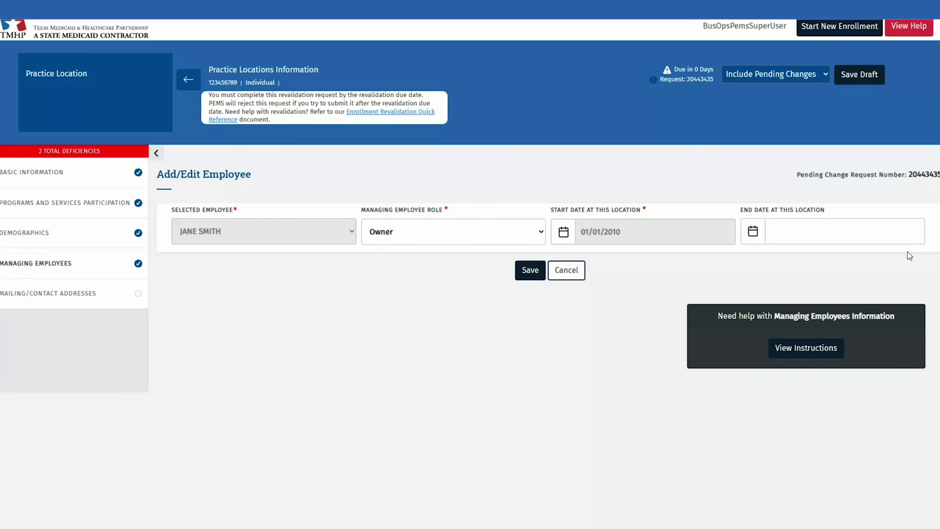
key(Return)
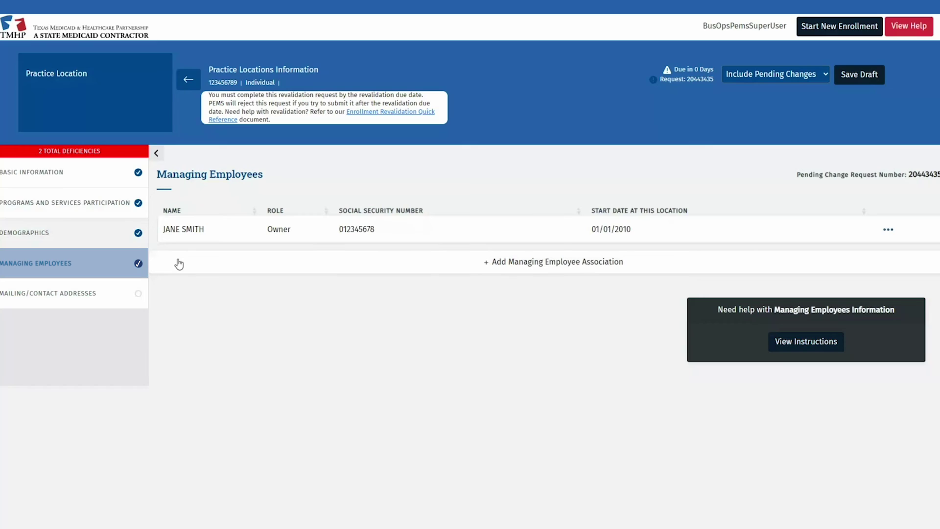
click(102, 293)
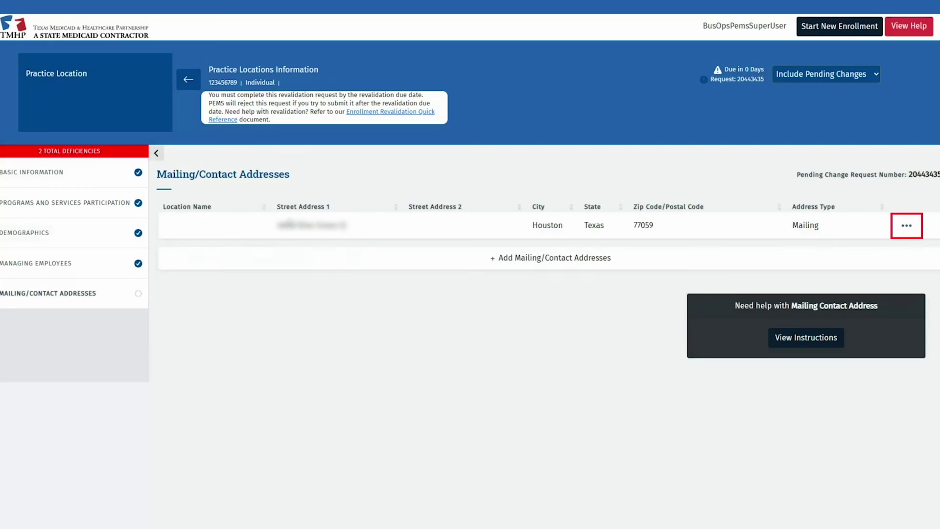
- Edit the address row, keeping Physical/Practice as the type, and verify the address
click(907, 229)
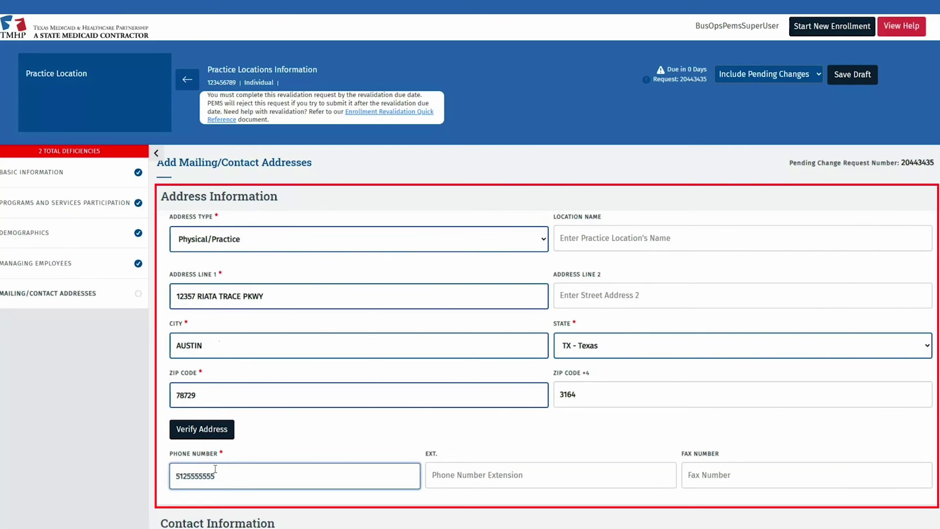
click(542, 241)
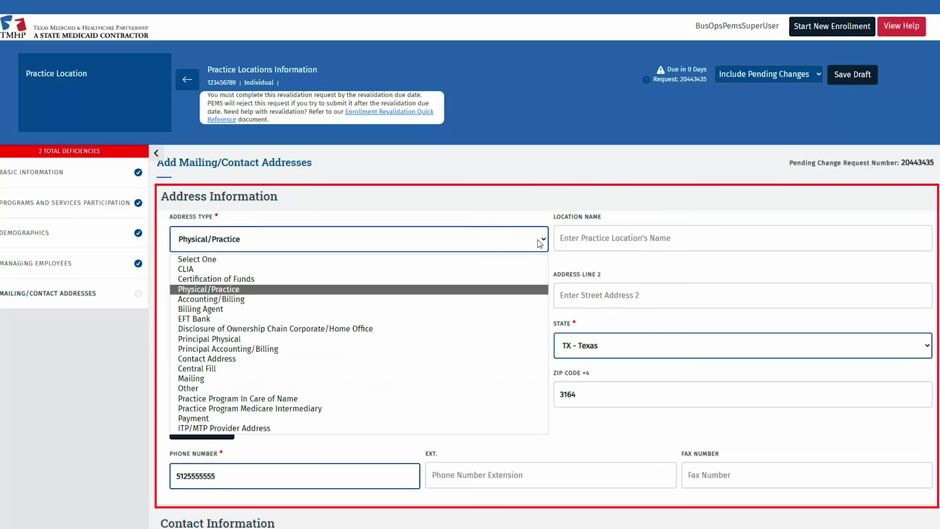
click(540, 243)
click(202, 429)
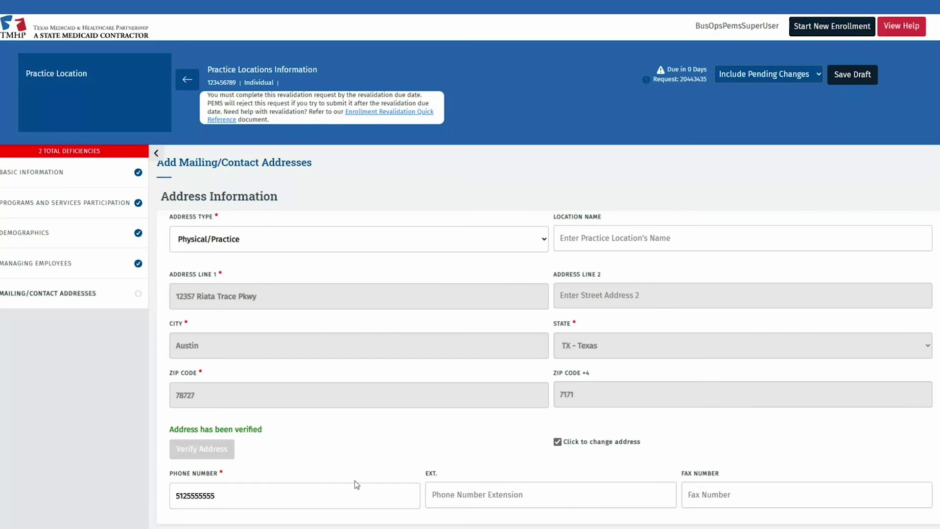
scroll(355, 481, down, 2)
scroll(373, 472, down, 2)
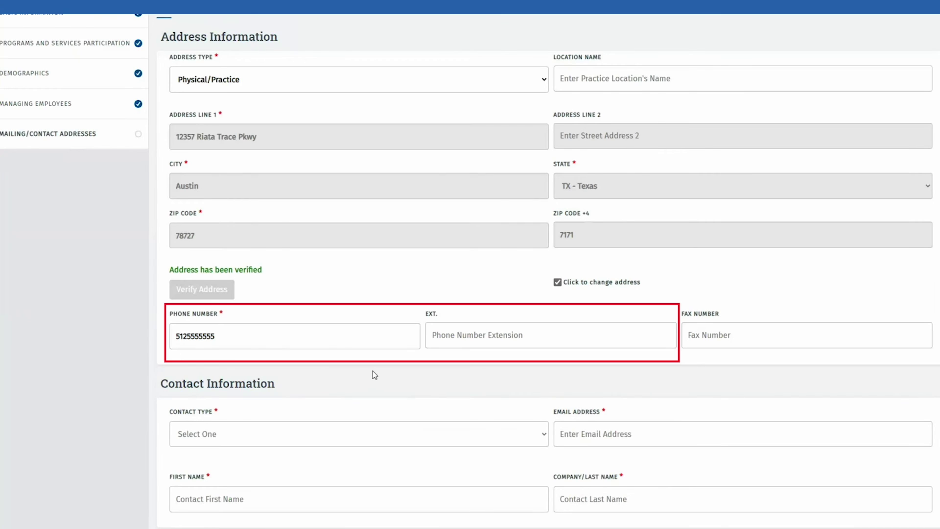
scroll(374, 373, down, 3)
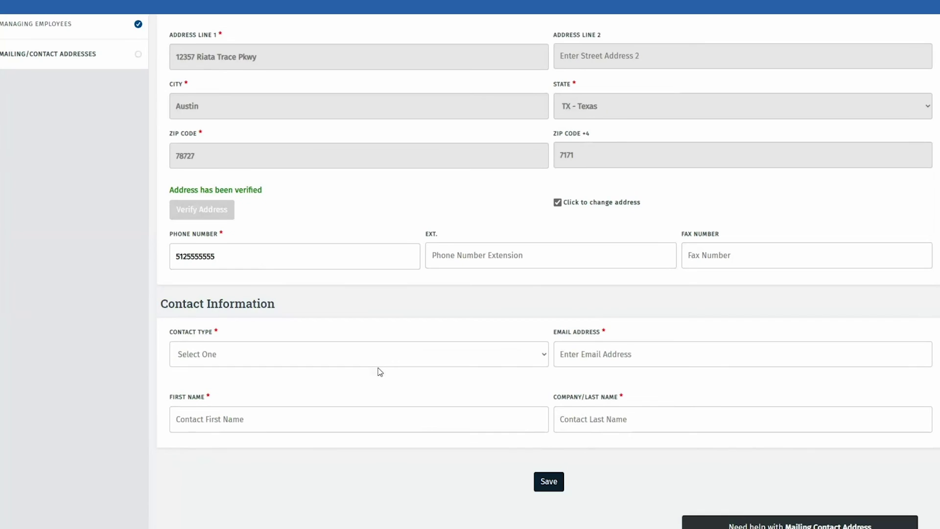
- Add an Enrollment Contact with the contact's e-mail, first and last name, and save
click(321, 302)
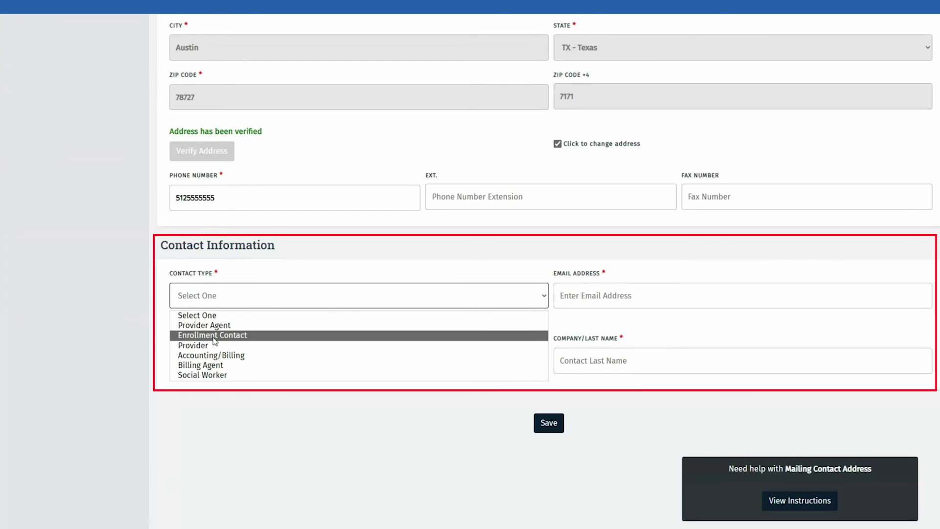
click(239, 335)
click(607, 300)
text(CONTACT@EA)
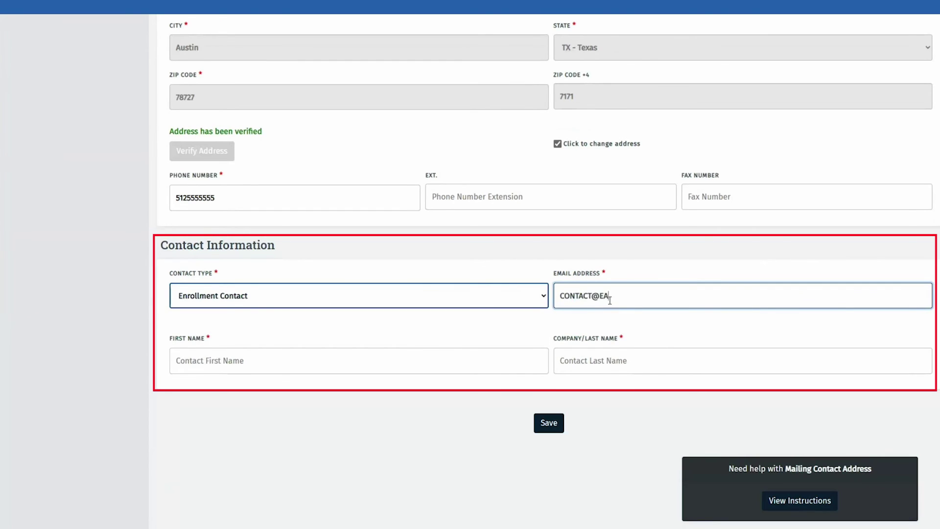
key(BackSpace)
text(MAIL.COM)
key(Tab)
text(JANE)
key(Tab)
text(SMITH)
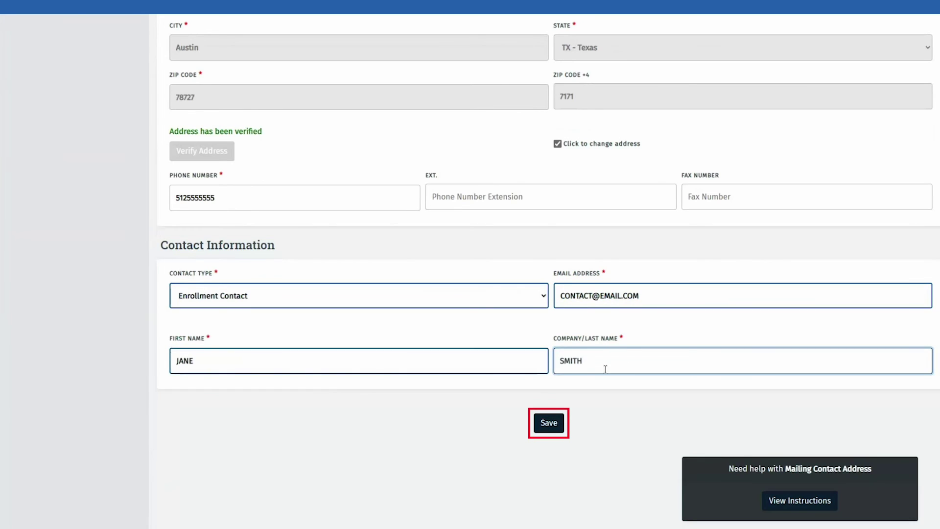
click(549, 427)
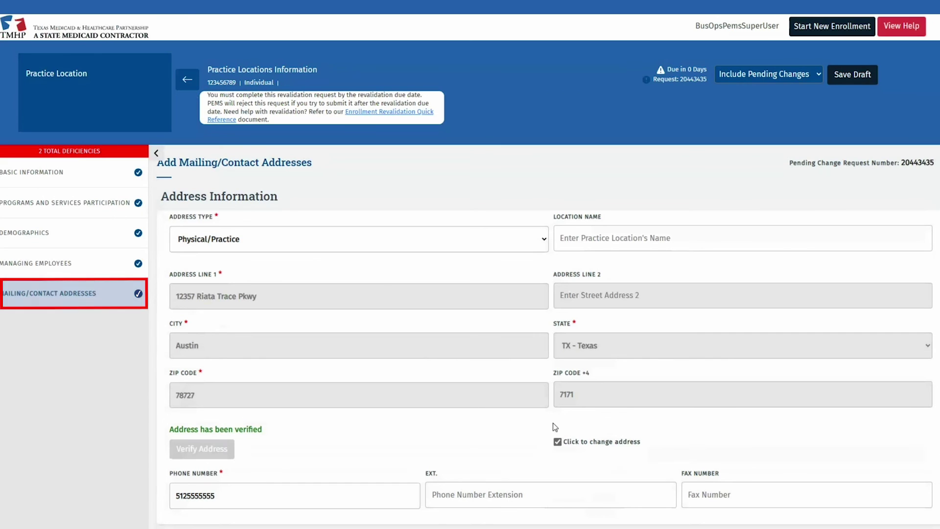
click(191, 79)
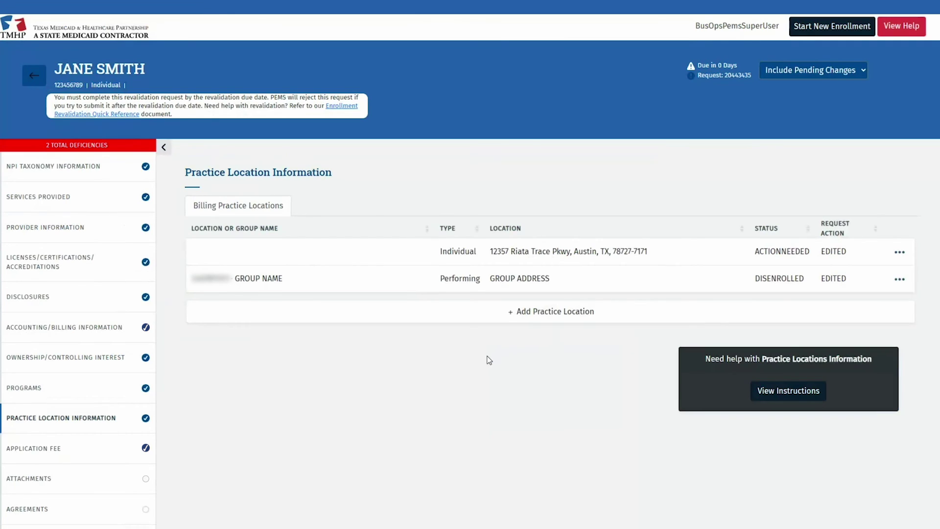
- Open the Attachments page listing the five uploaded documents
click(76, 483)
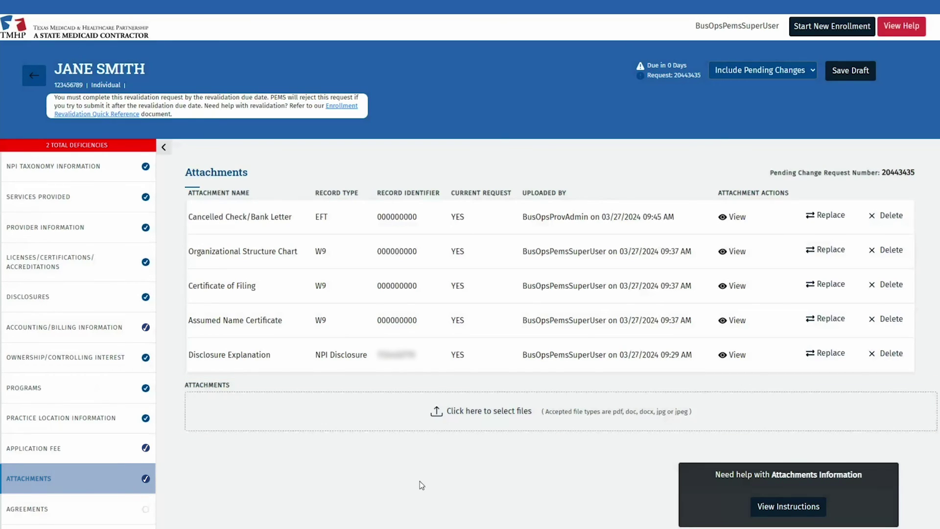
- On Agreements, choose Select Authorized Signatory for the HHSC Enrollment Agreement and enter the signatory's e-mail address
click(108, 512)
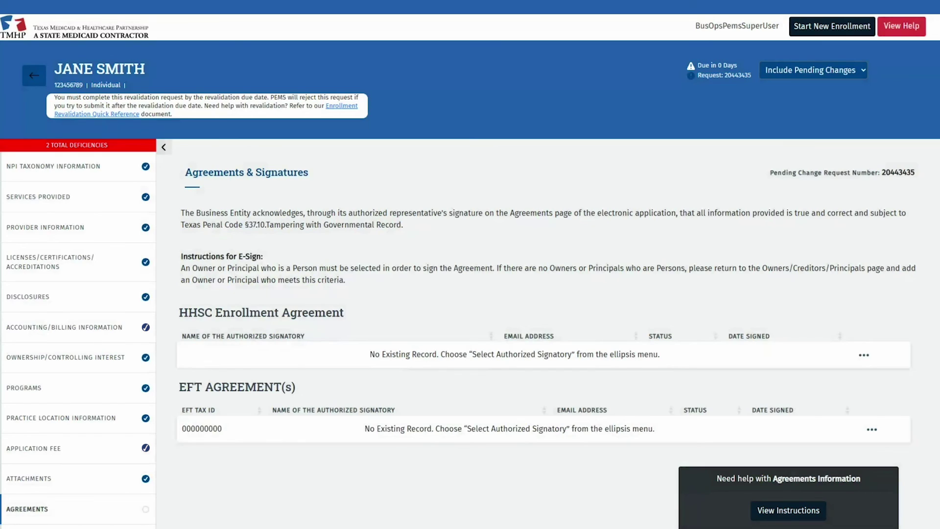
click(865, 358)
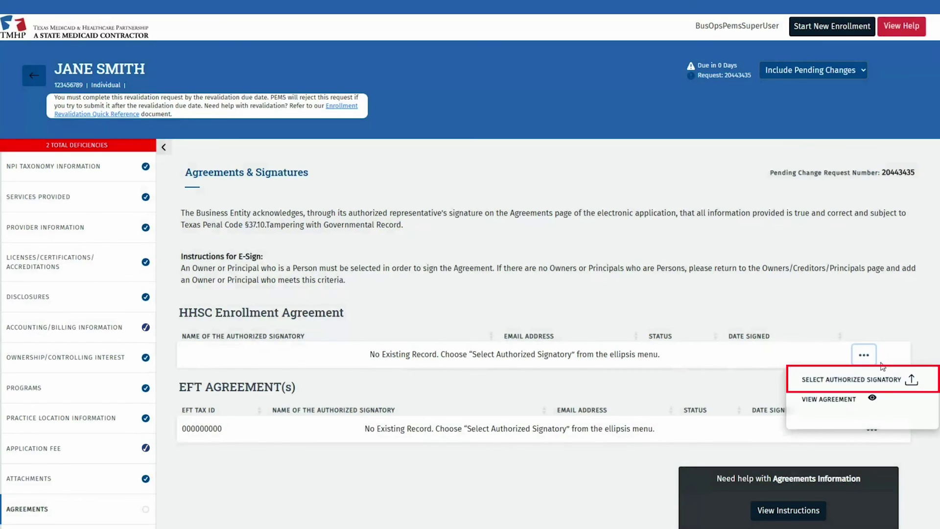
click(916, 378)
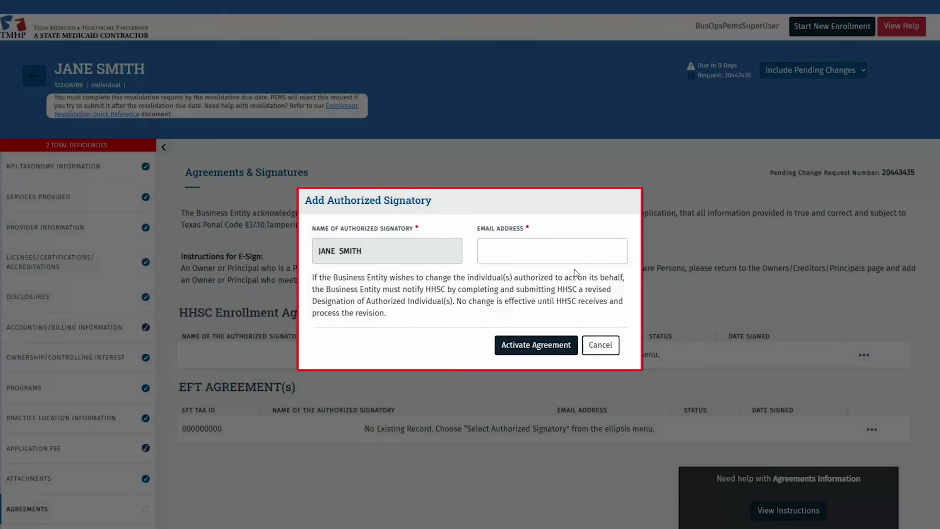
click(564, 254)
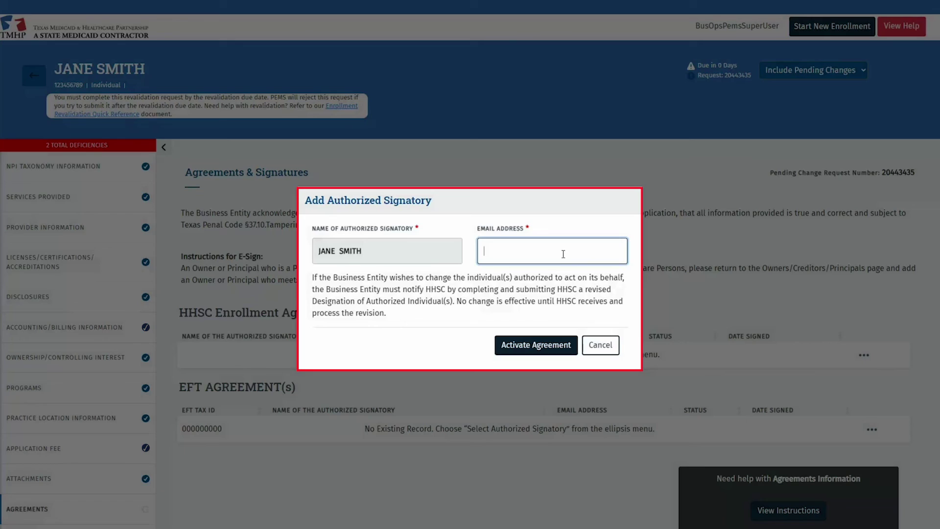
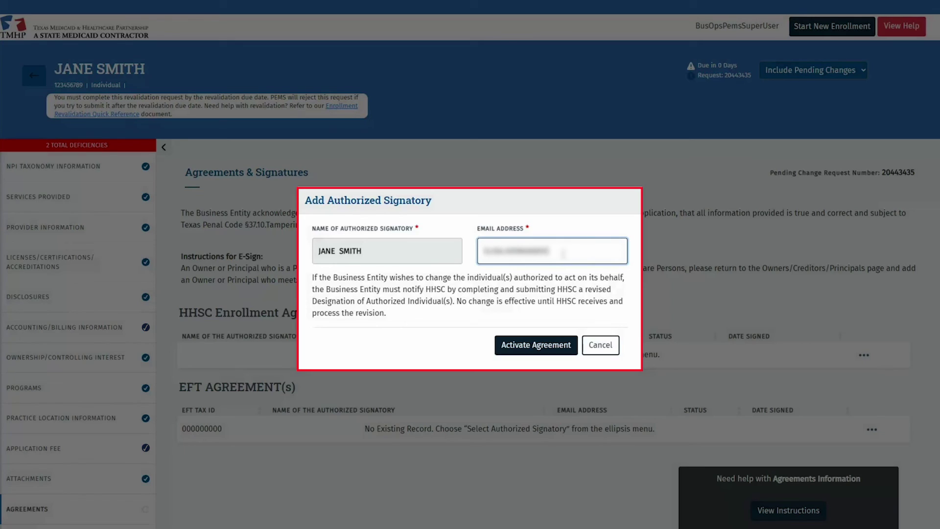
text(@gmail.com)
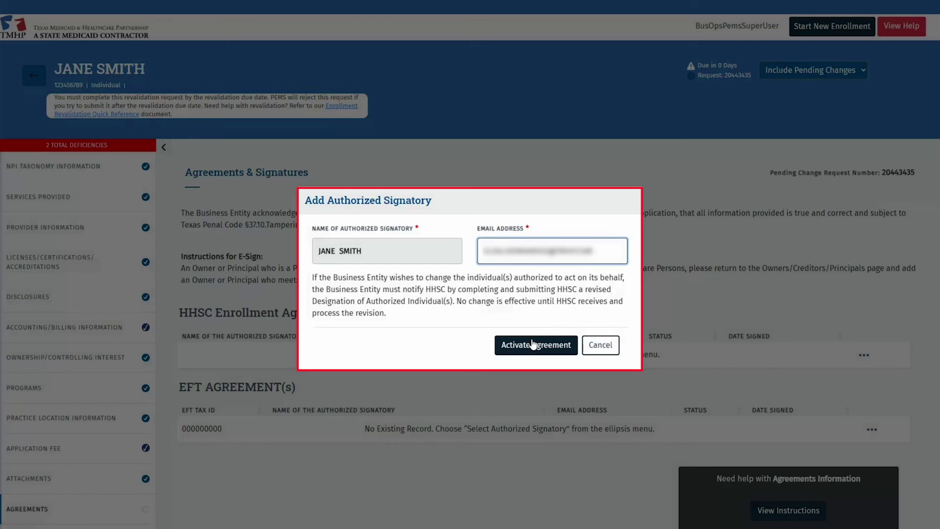
key(ctrl+a)
key(ctrl+v)
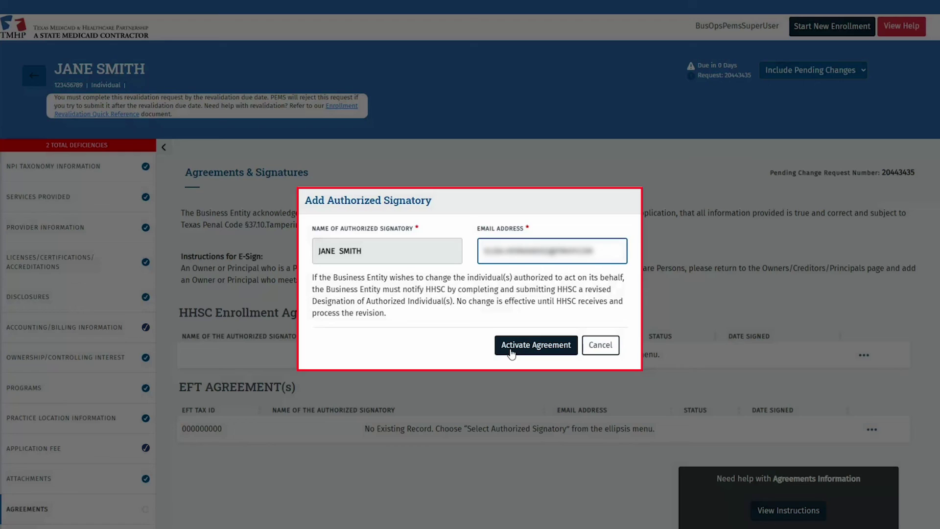
- Activate the HHSC Enrollment Agreement so the signature request is e-mailed to the authorized signatory
click(511, 352)
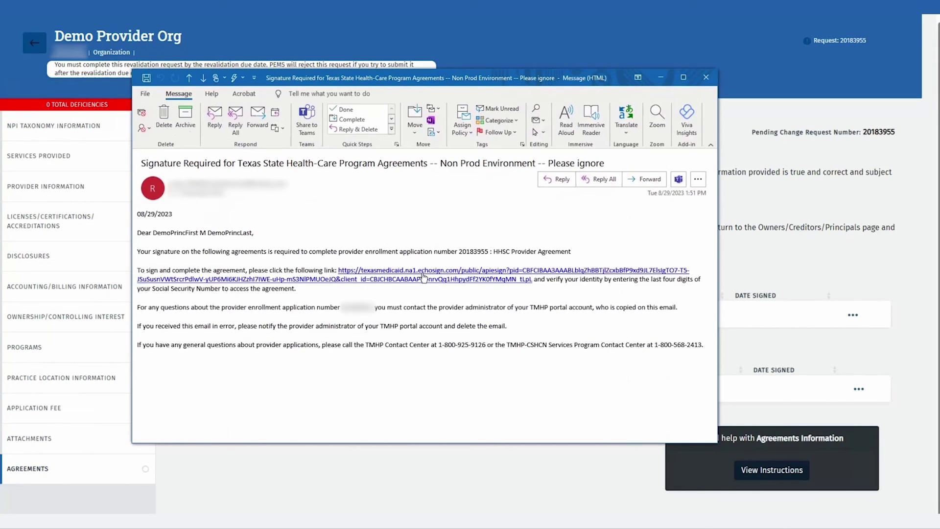
- Follow the echosign link in the Outlook signature-request e-mail to Adobe Acrobat Sign
click(424, 277)
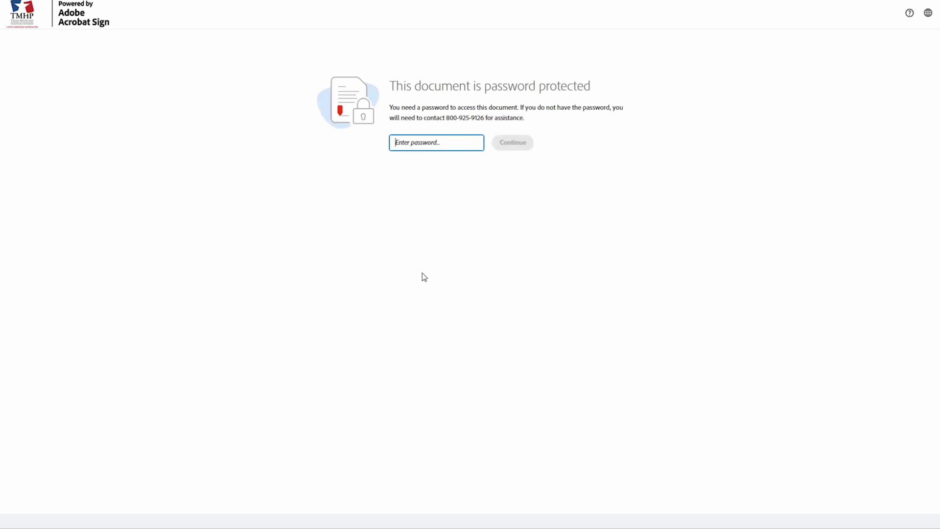
- Enter the document password to unlock the 13-page HHSC Provider Agreement
click(472, 143)
key(ctrl+v)
text(****)
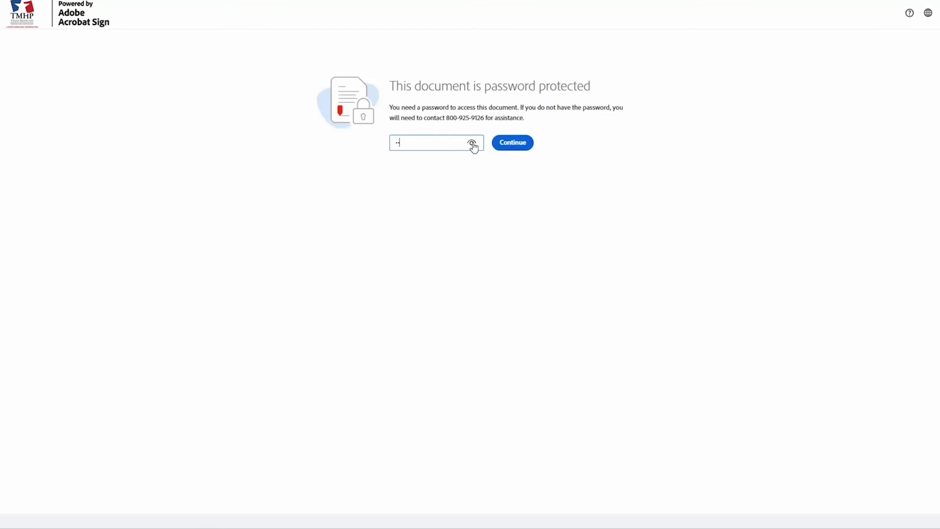
click(505, 145)
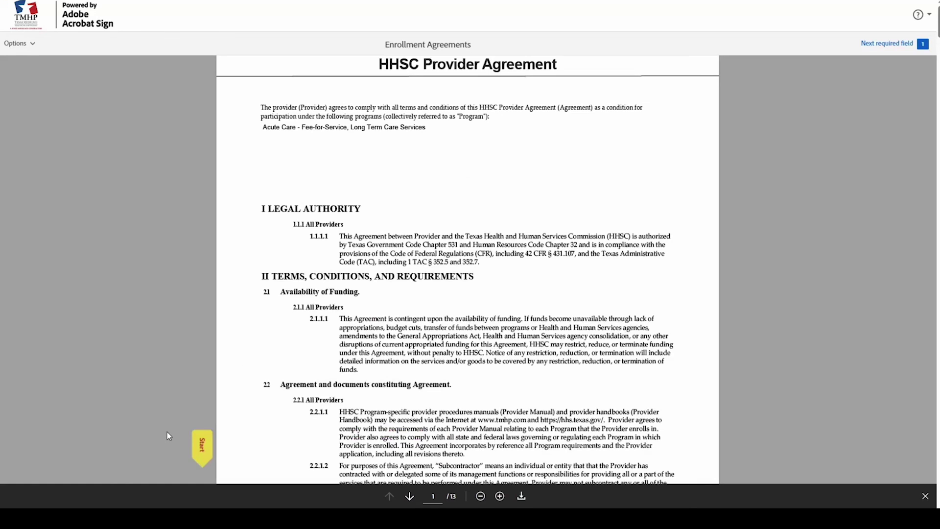
- Fill the Provider's Signature field on the last page with the principal's typed full name
click(199, 445)
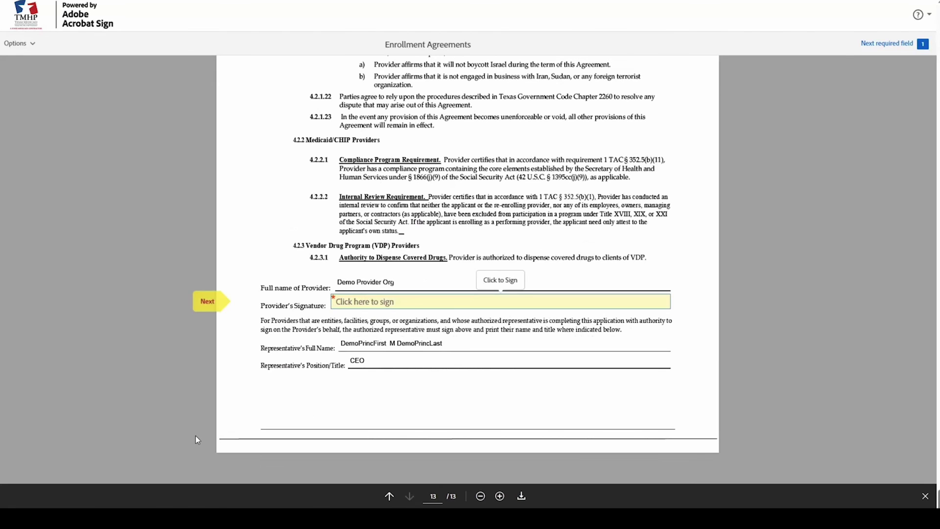
click(373, 307)
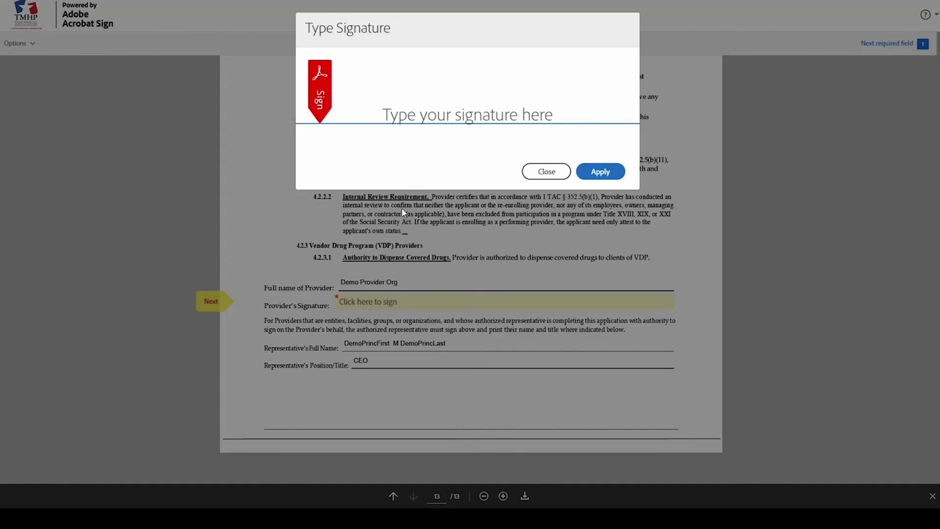
click(425, 120)
text(DemoPrinc)
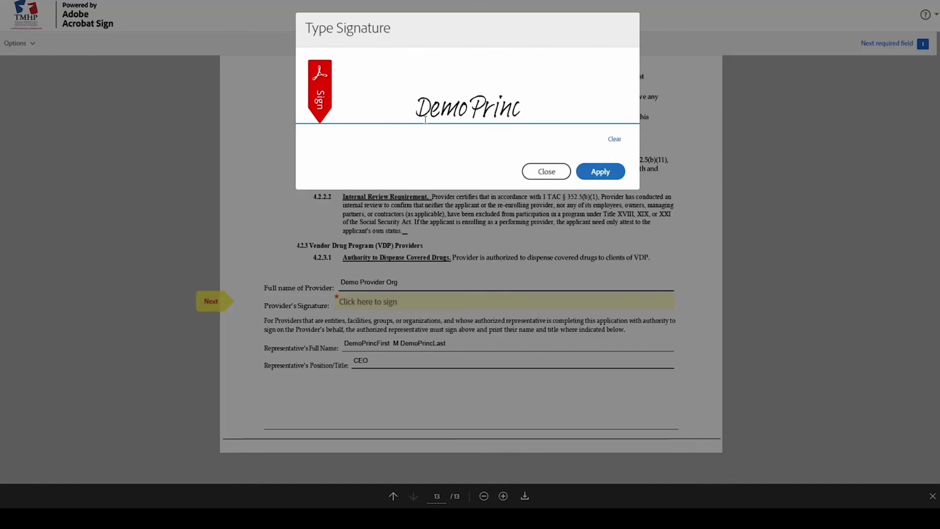
text(First)
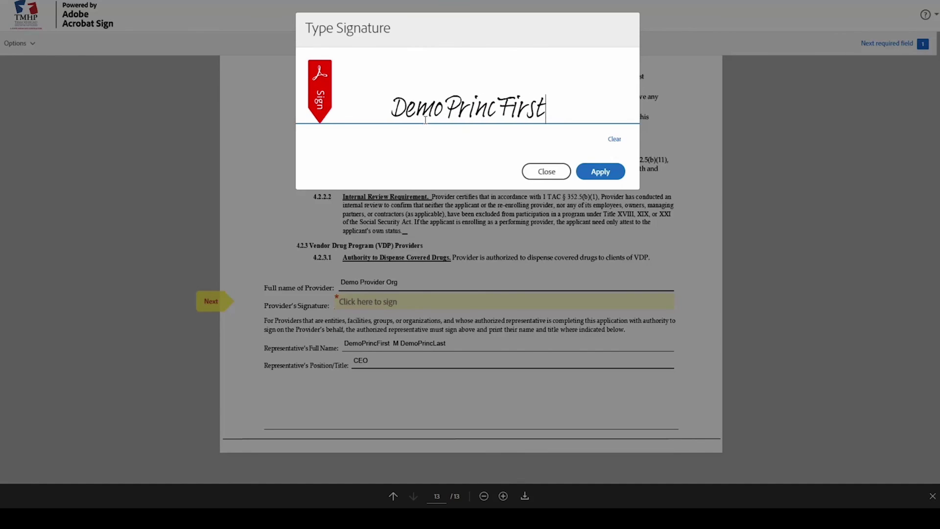
text( M)
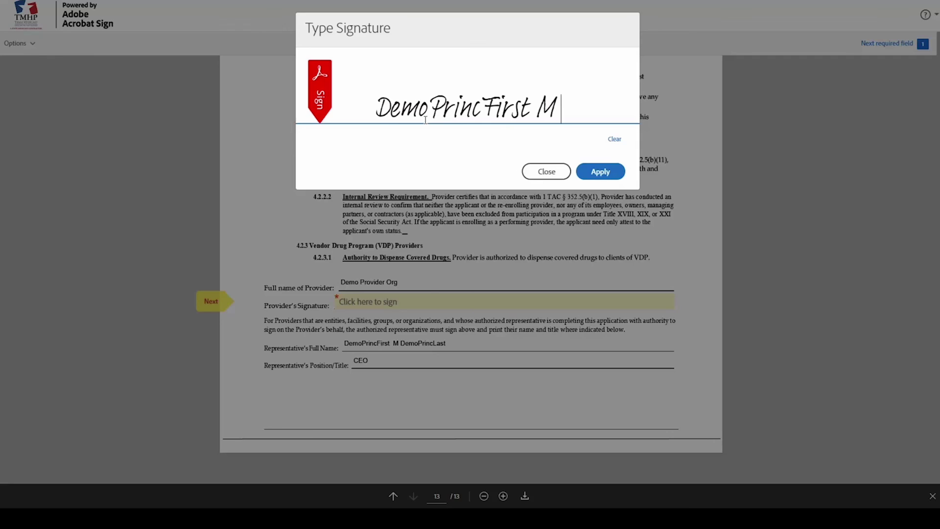
text( DemoPrinc)
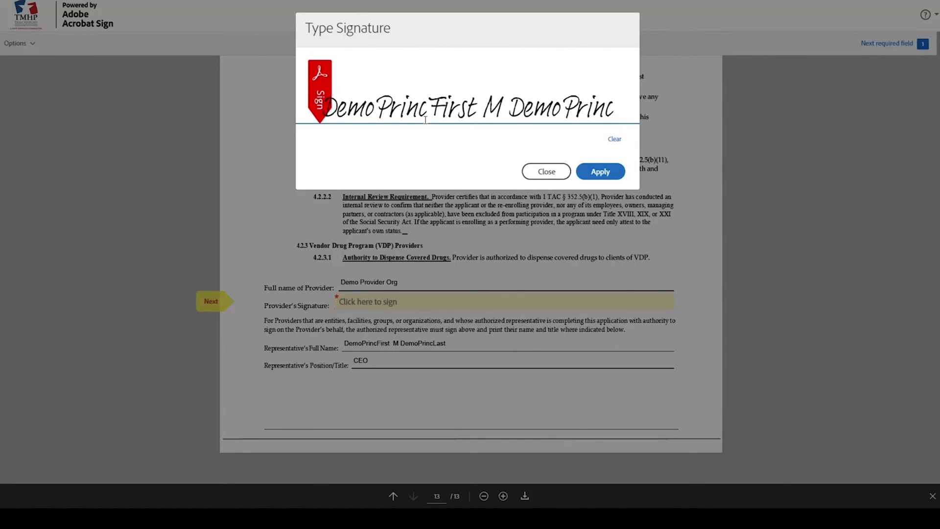
text(Last)
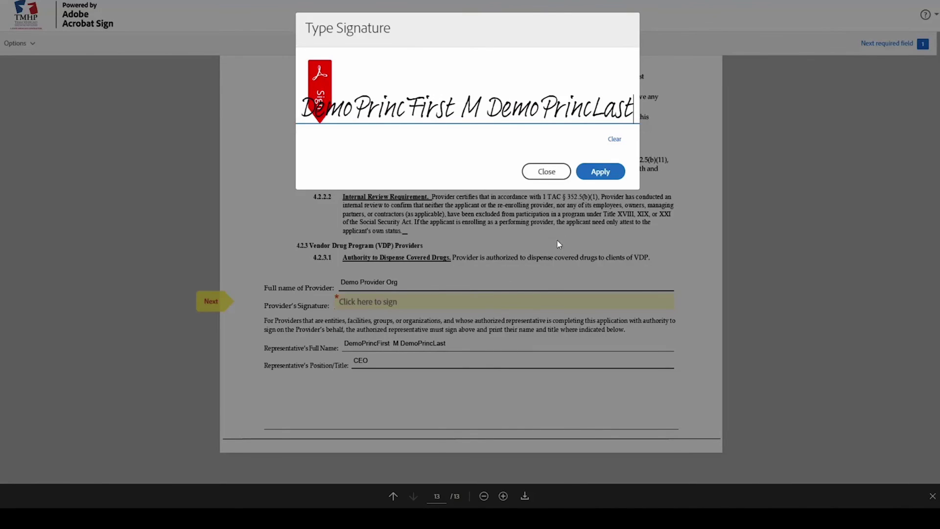
click(596, 170)
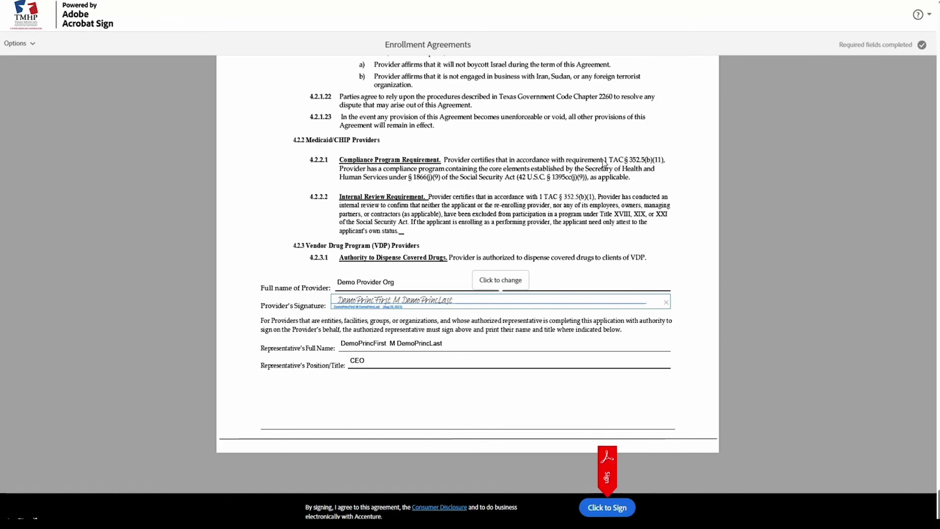
scroll(595, 484, up, 2)
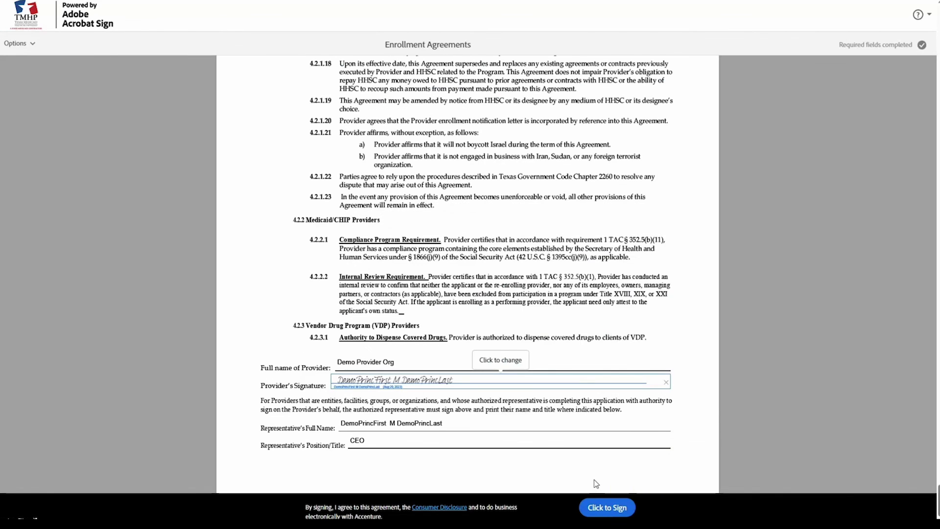
- Finish with Click to Sign so the HHSC Enrollment and EFT agreements show Signed on 8/29/2023
click(605, 506)
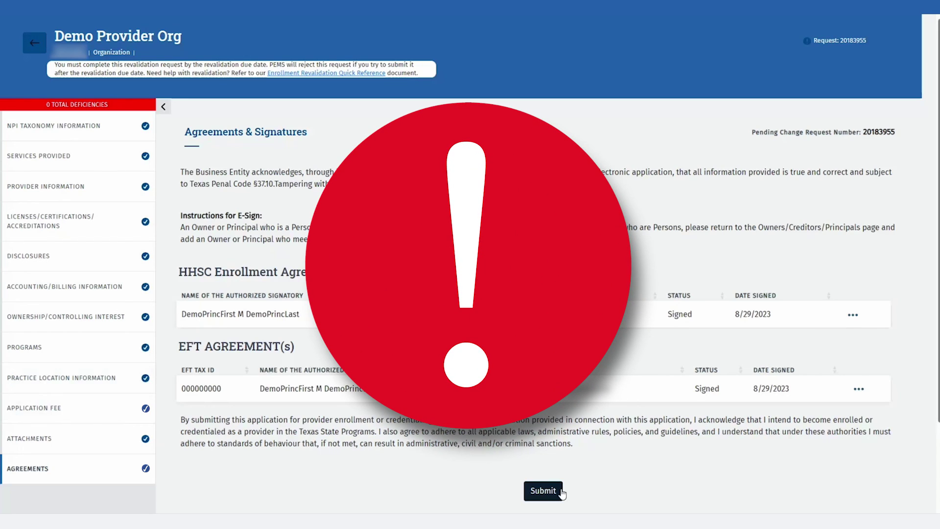
- Submit the revalidation application from Agreements & Signatures and acknowledge the Enrollment confirmation
click(552, 493)
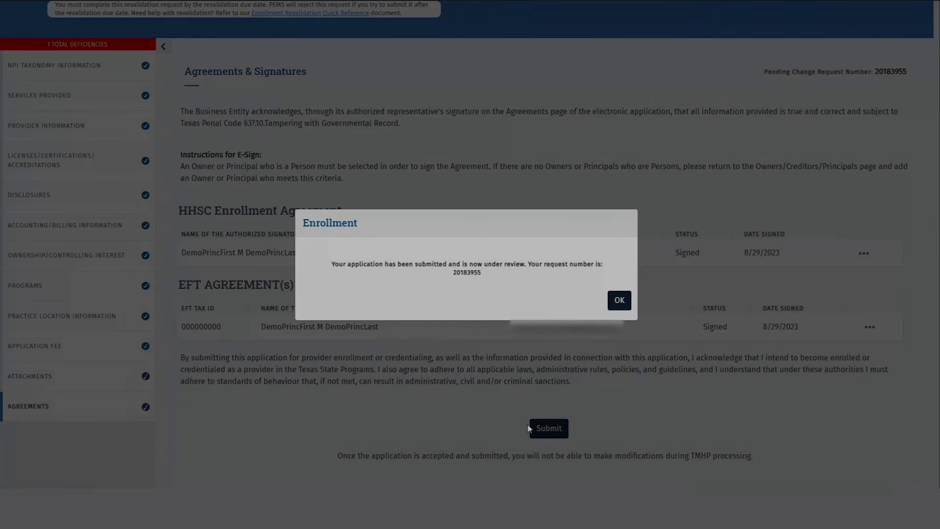
click(620, 301)
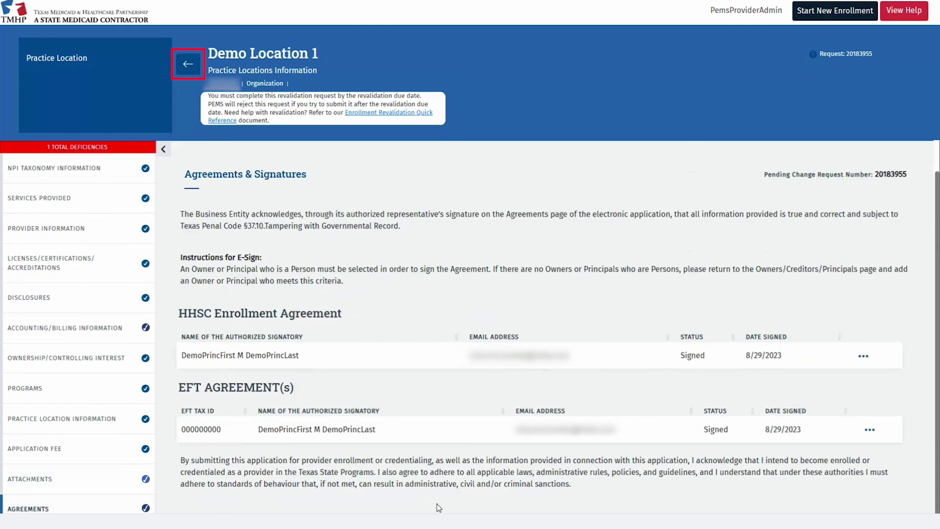